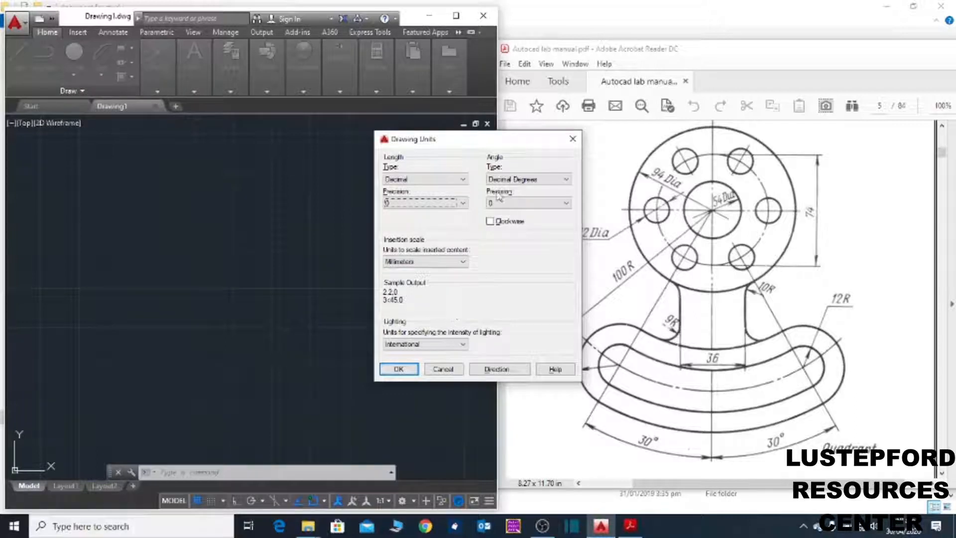
- Accept the decimal millimetre drawing units with precision 0 and set the model space limits from 0,0 to 200,200
left_click(398, 370)
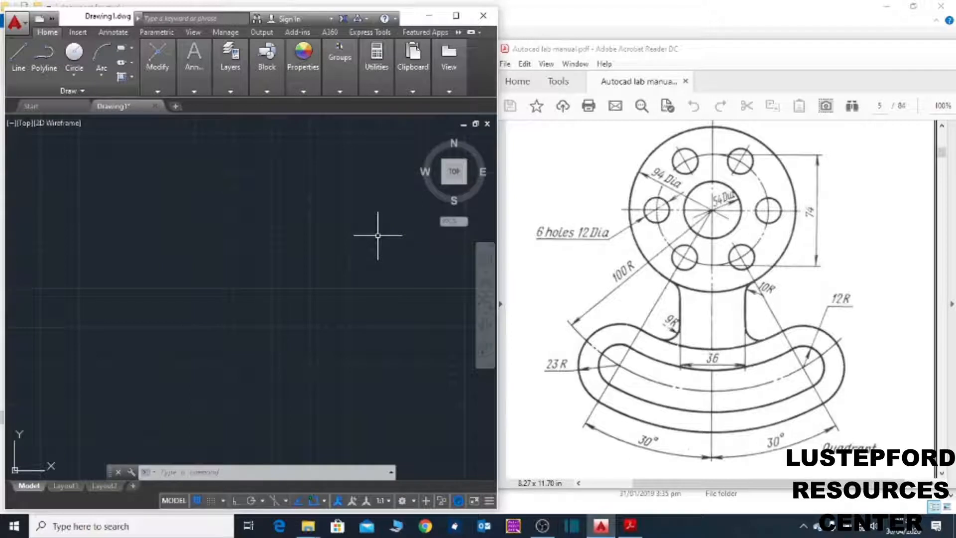
type("limits")
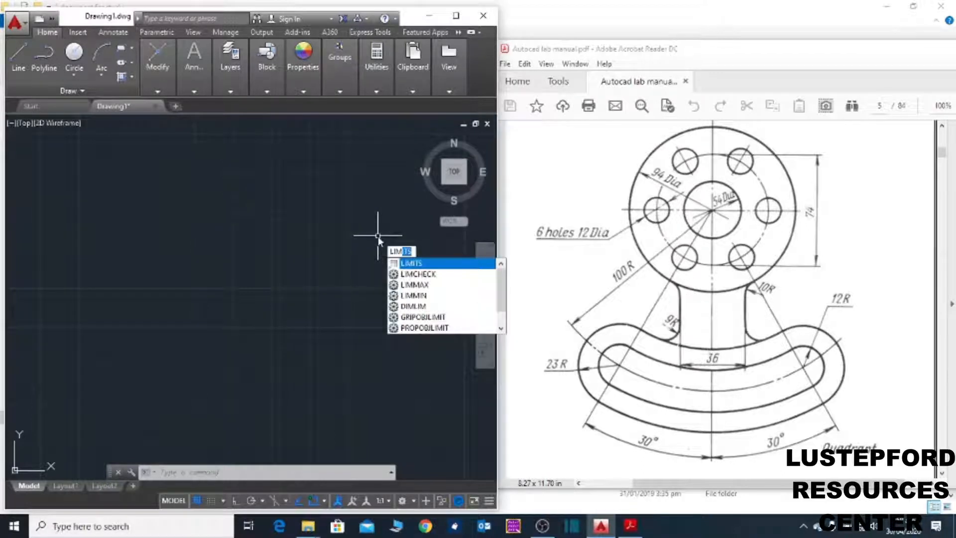
key("Return")
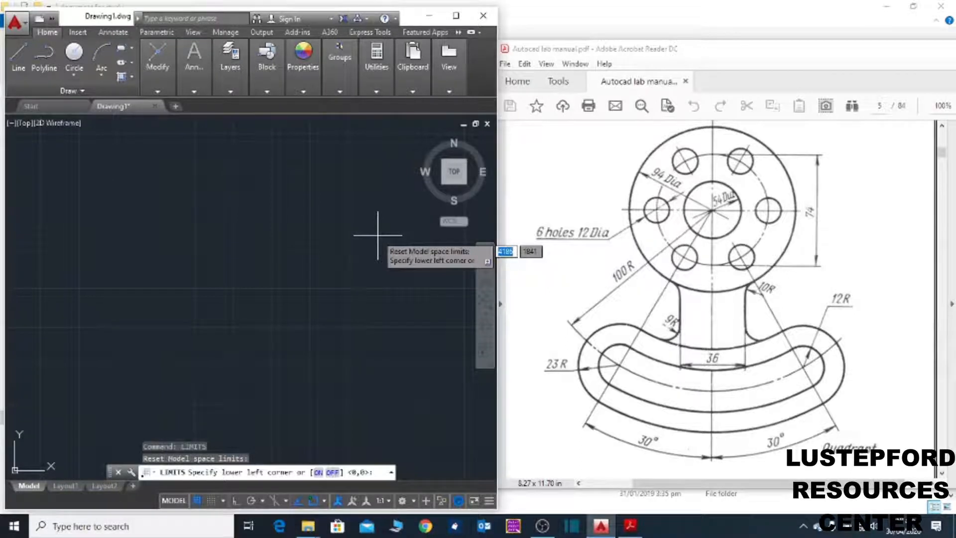
key("Return")
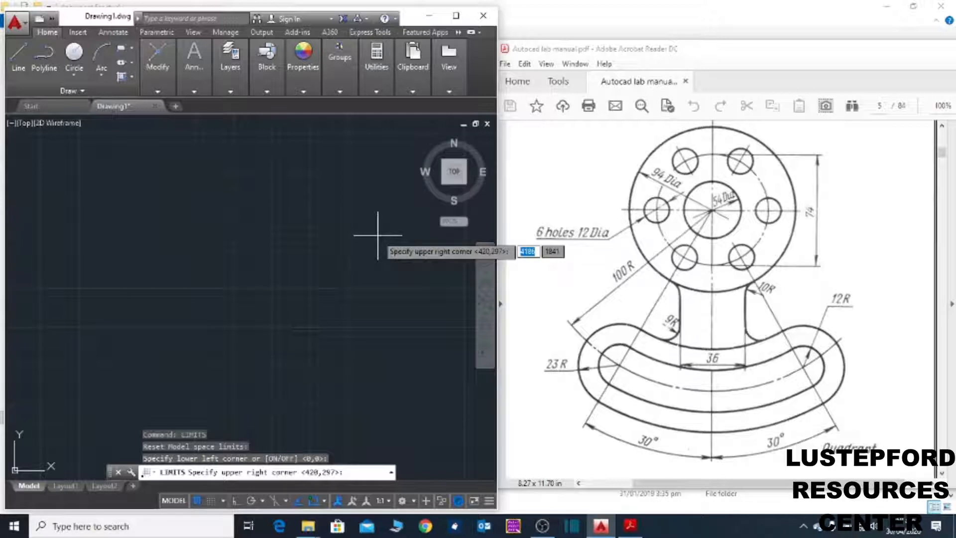
type("200")
key("Tab")
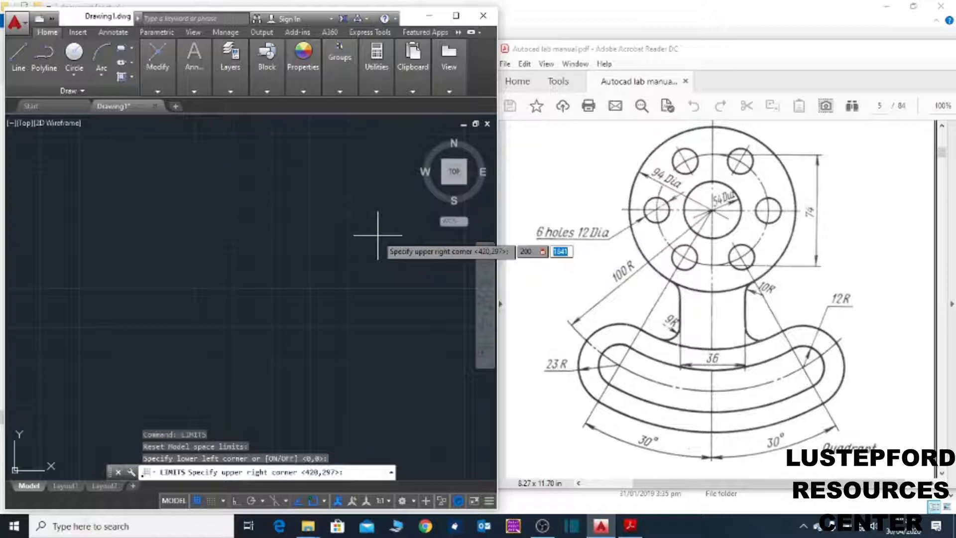
type("200")
key("Return")
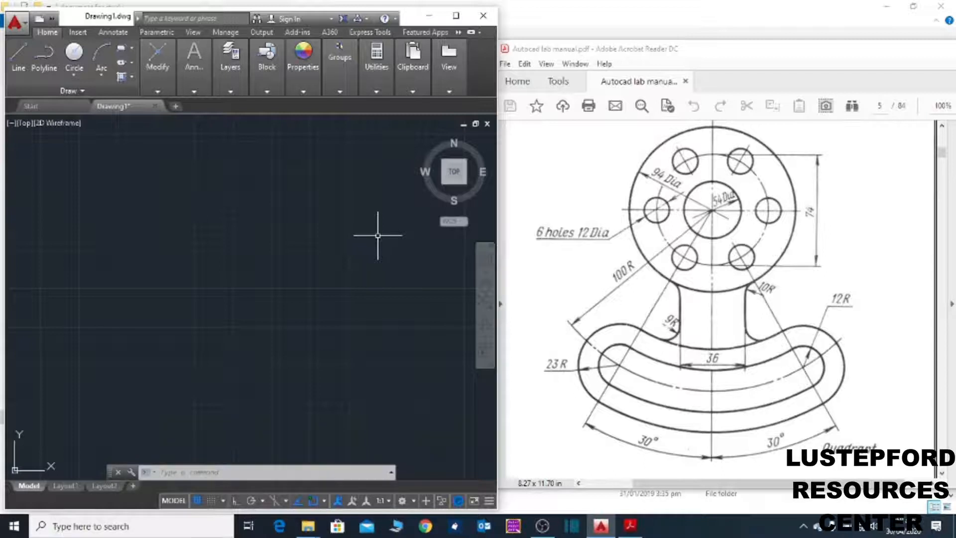
- Run MVSETUP without enabling paper space and choose metric units
type("M")
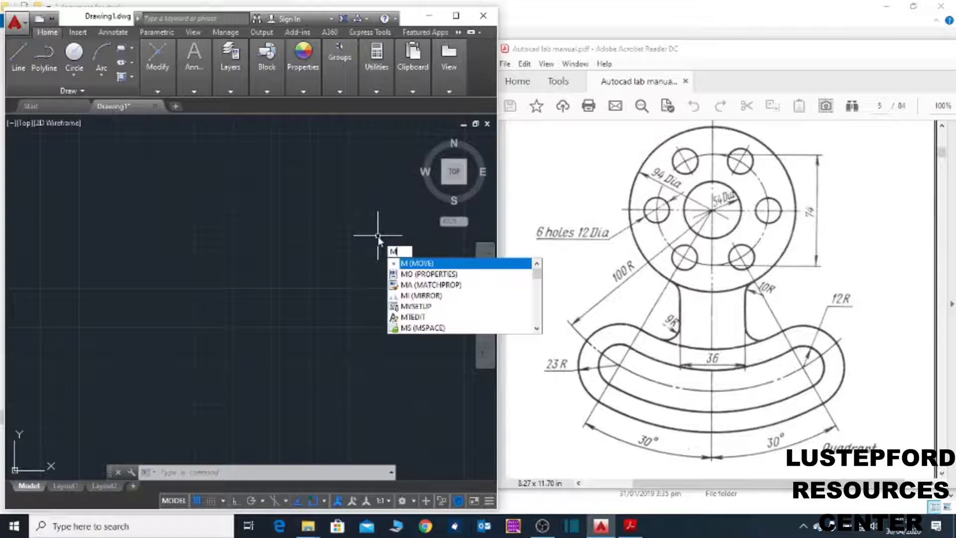
type("V")
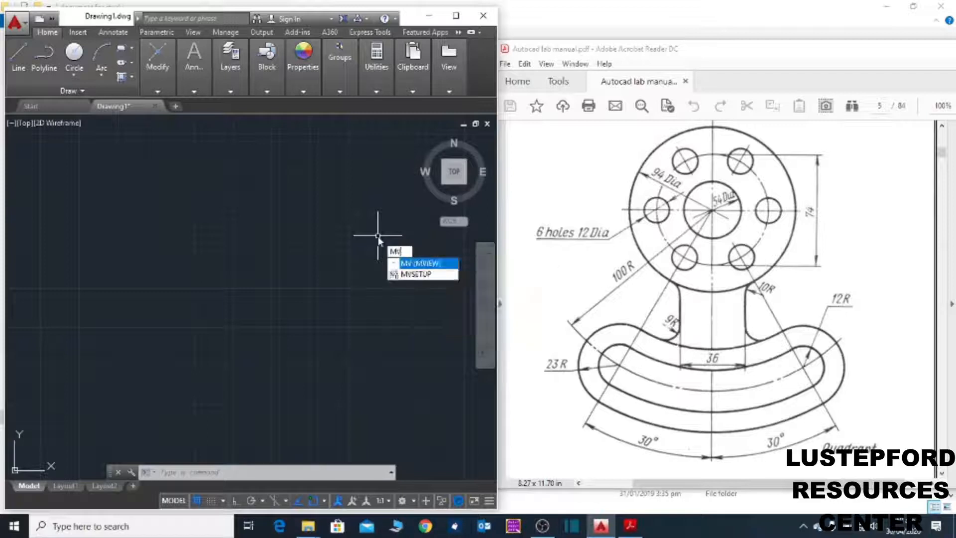
type("SETUP")
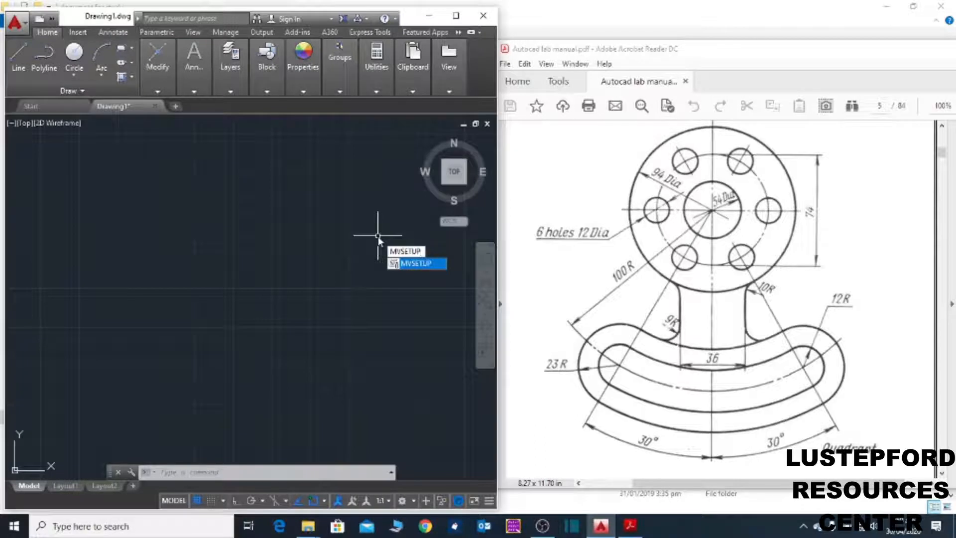
key("Return")
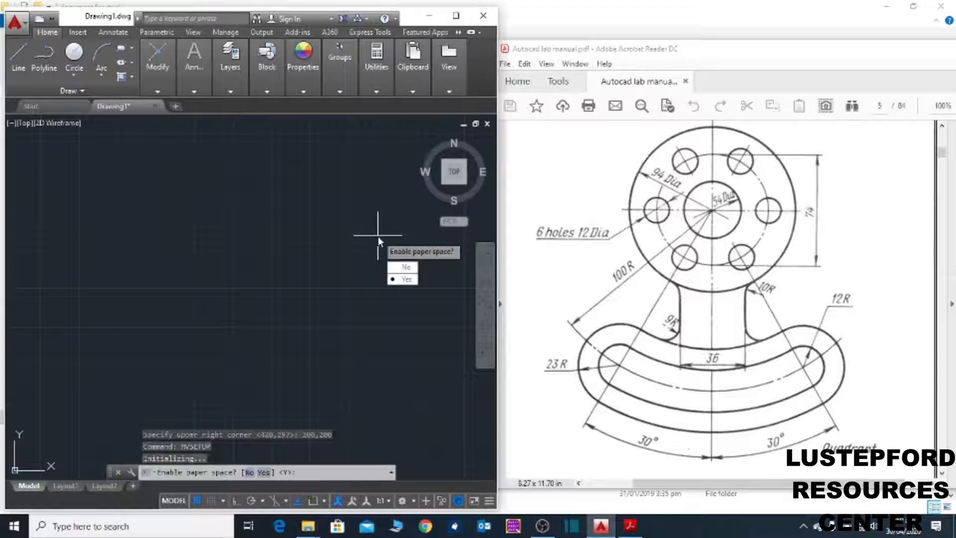
type("n")
key("Return")
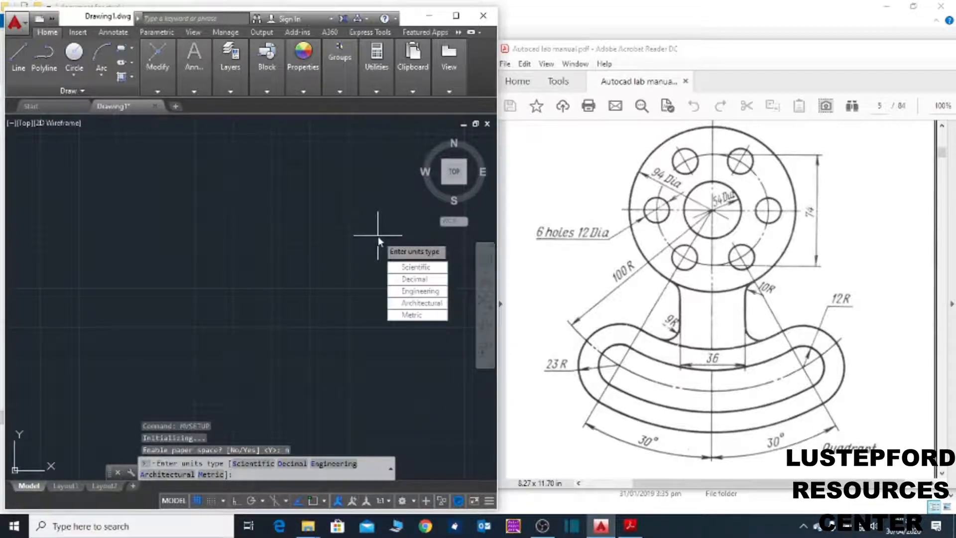
type("m")
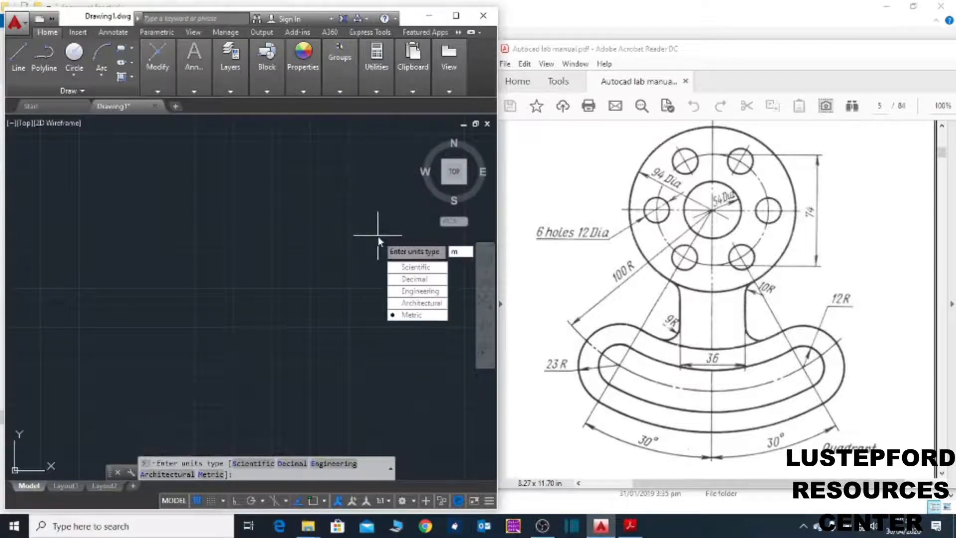
key("Return")
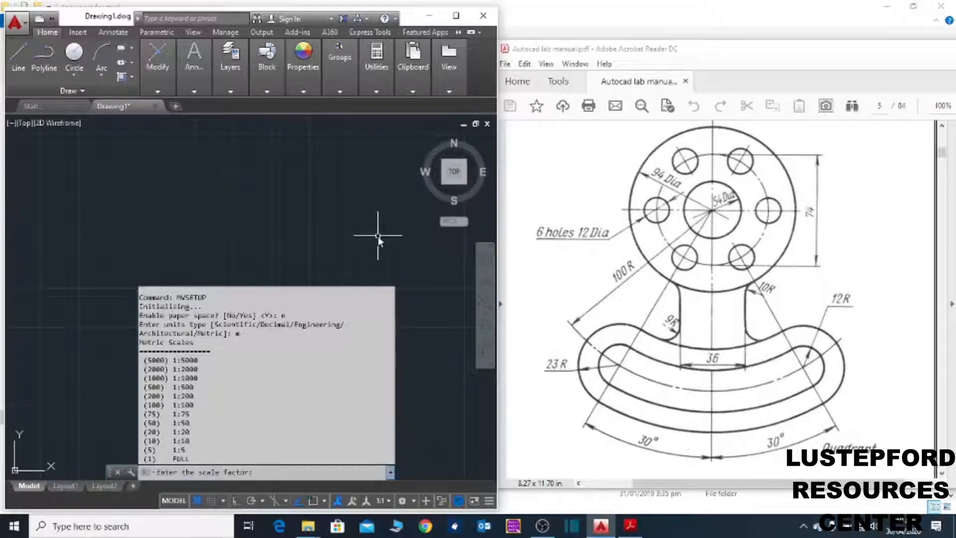
- Set the MVSETUP scale factor to 0.7, the paper width to 420 and the paper height to 297
type("0.7")
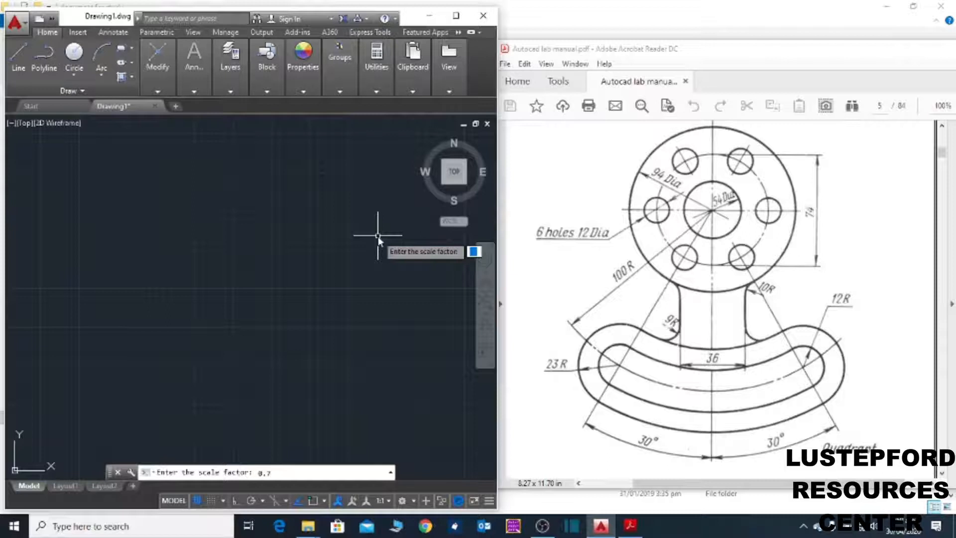
key("Return")
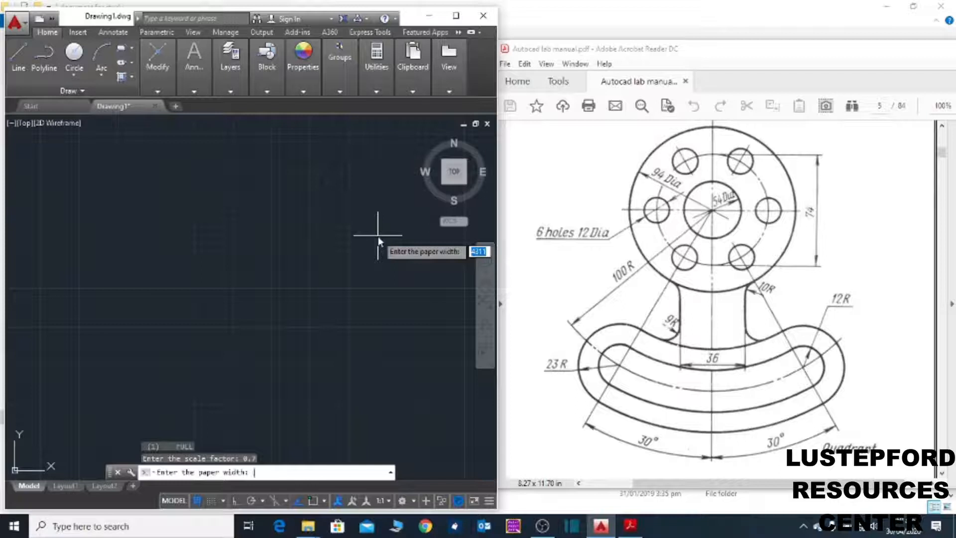
type("420")
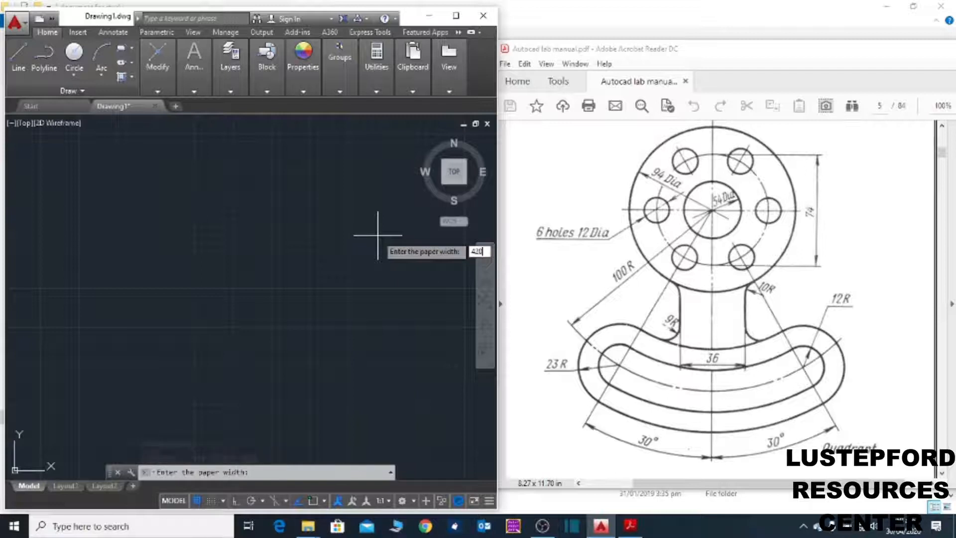
key("Return")
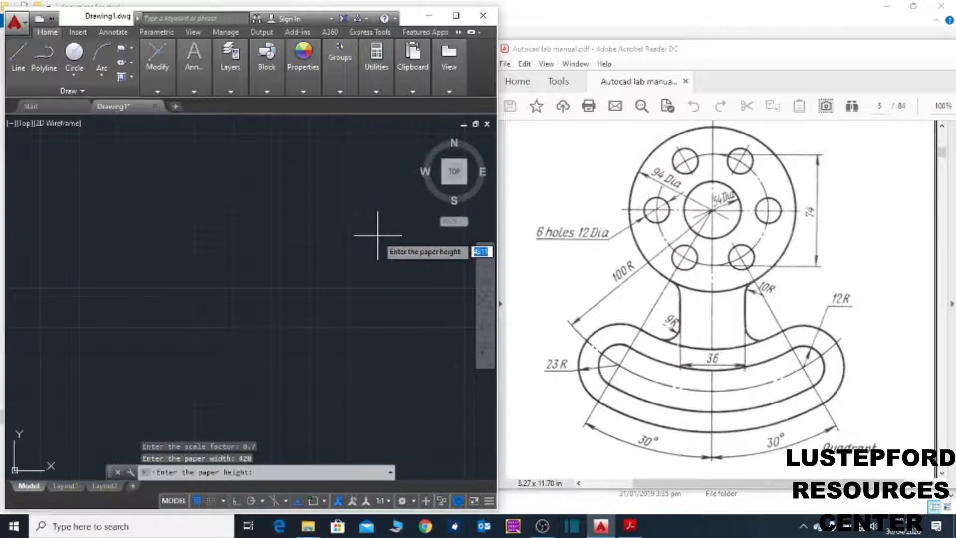
type("297")
key("Return")
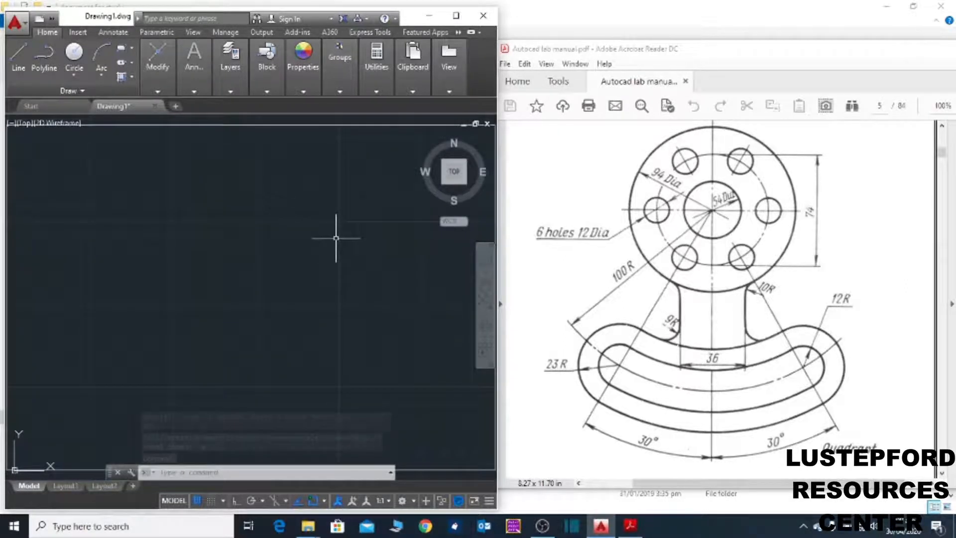
- Create a new layer named centerline and set its color to index 9
left_click(194, 55)
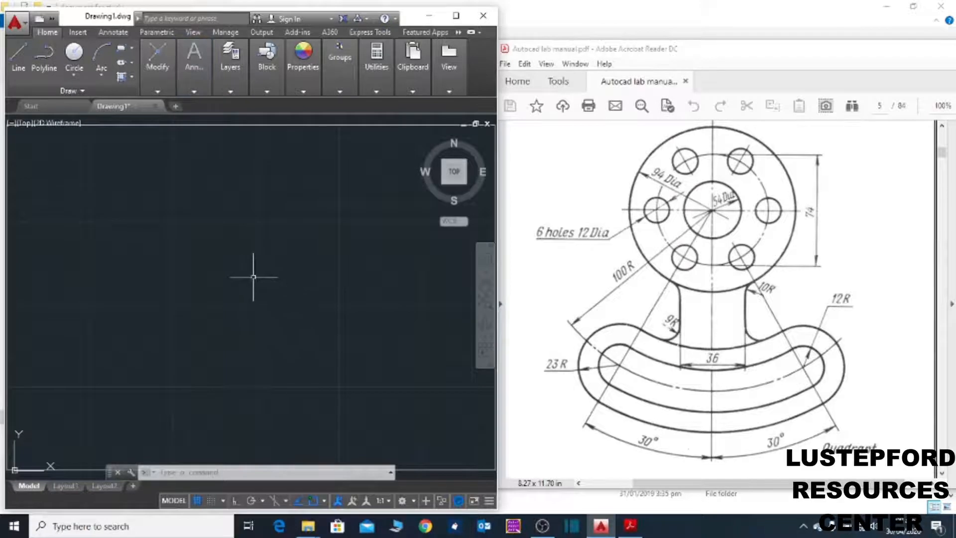
left_click(234, 92)
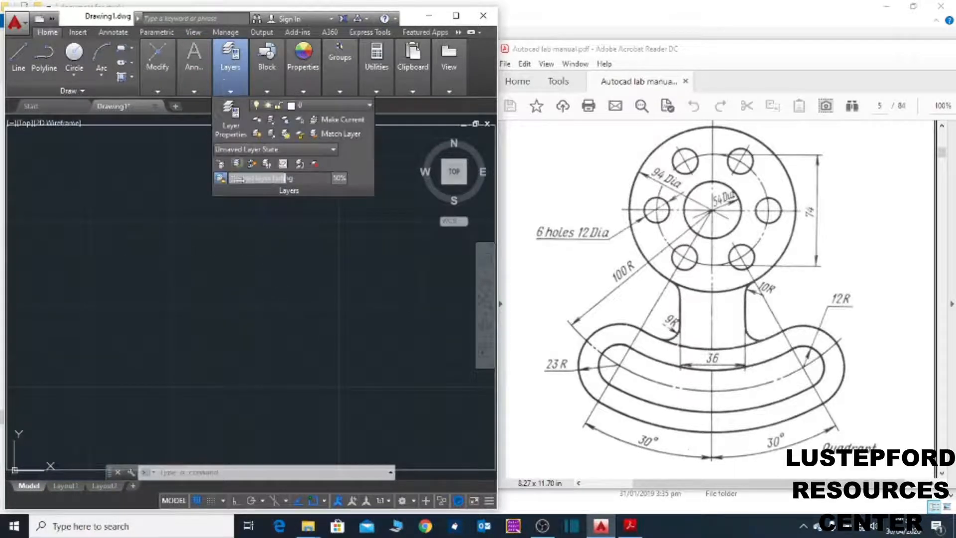
left_click(231, 117)
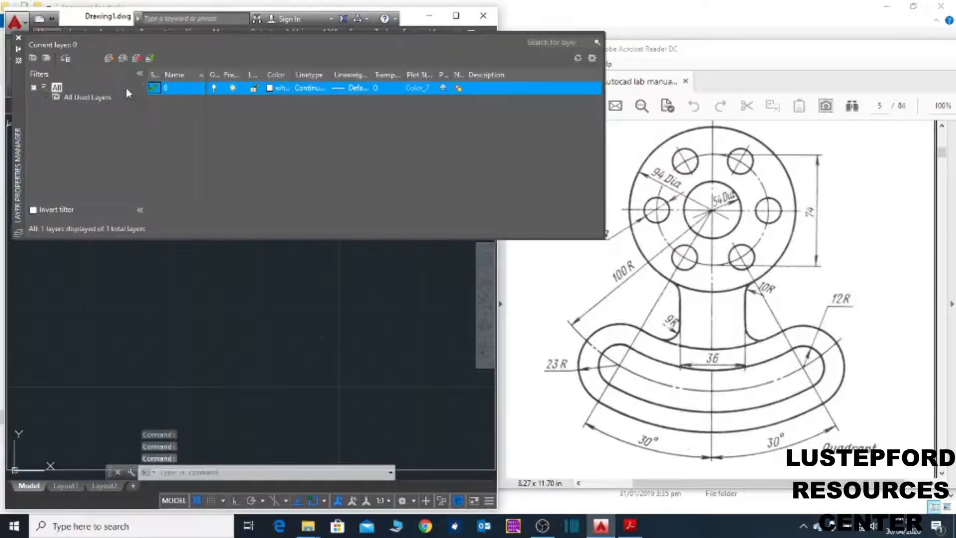
left_click(110, 59)
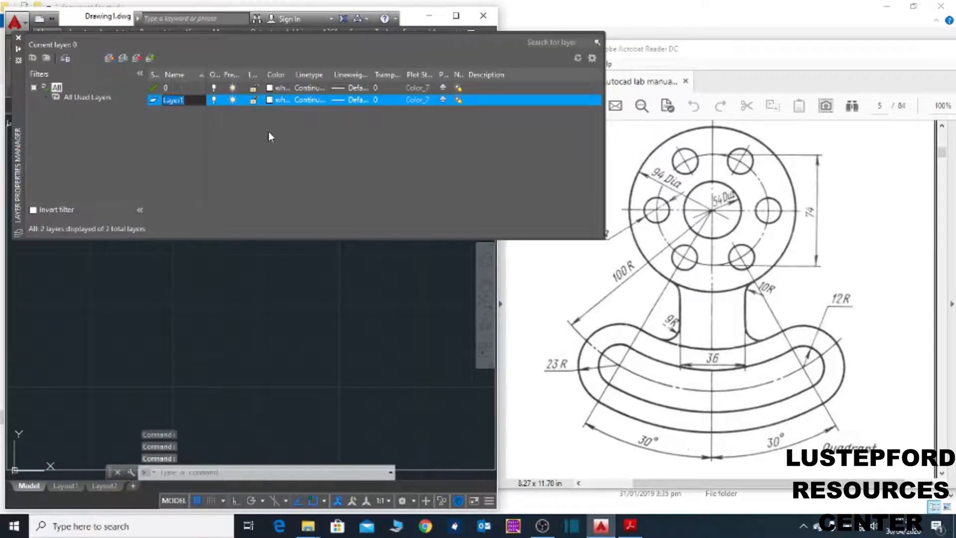
type("centerline")
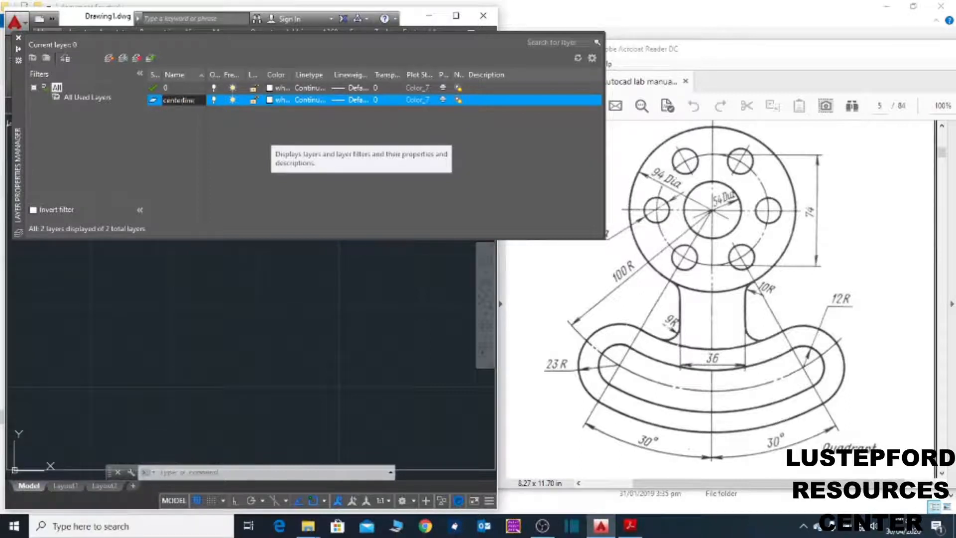
left_click(280, 99)
type("9")
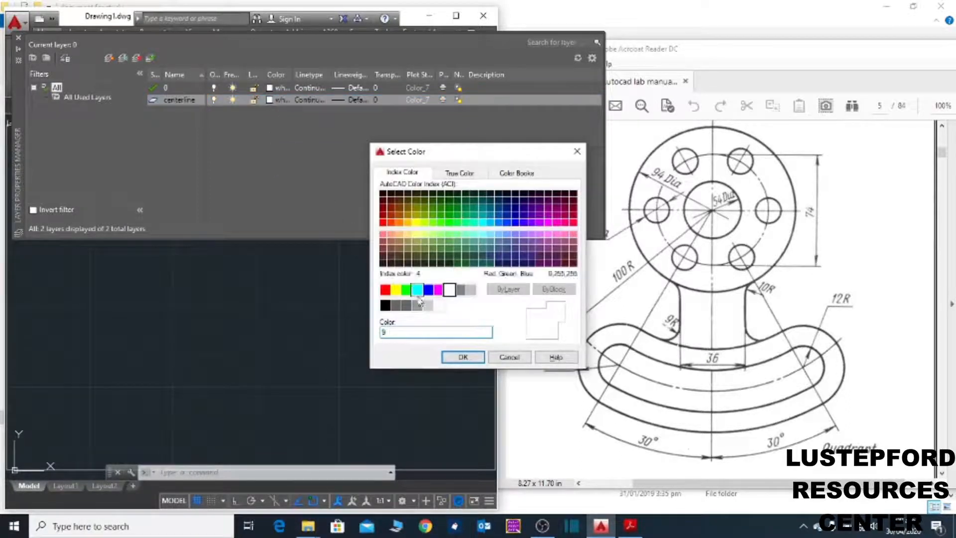
key("Return")
- Load the CENTER2 linetype and assign it to the centerline layer
left_click(312, 100)
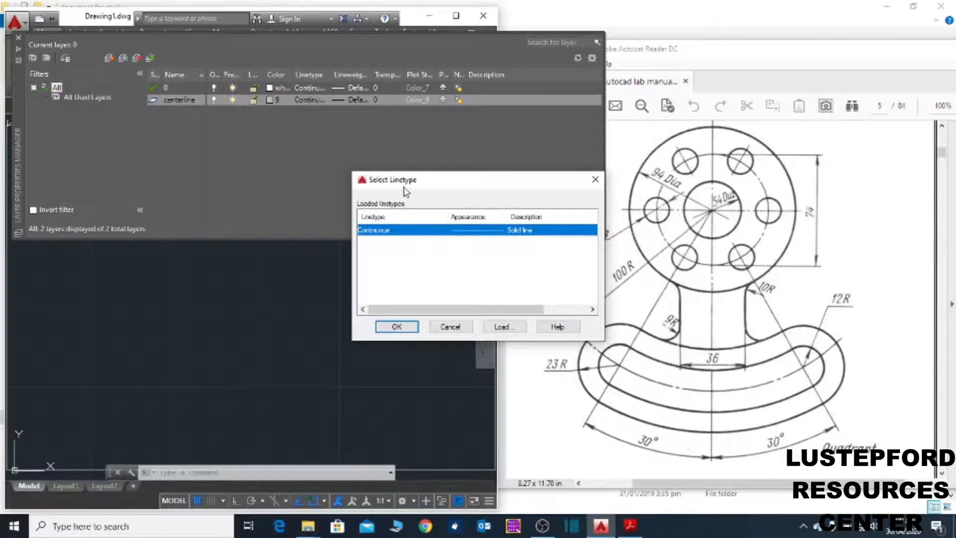
left_click(509, 327)
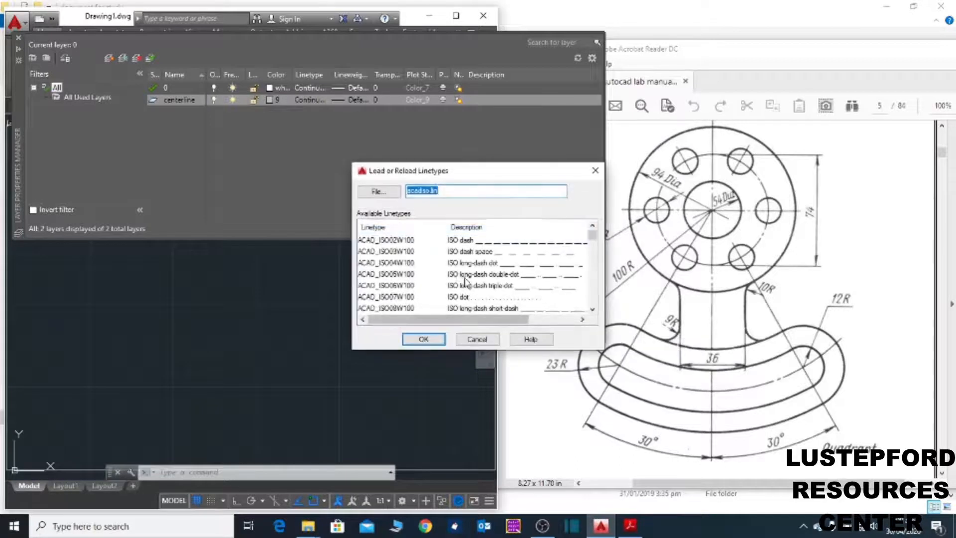
scroll(462, 280, "down", 4)
scroll(462, 280, "down", 2)
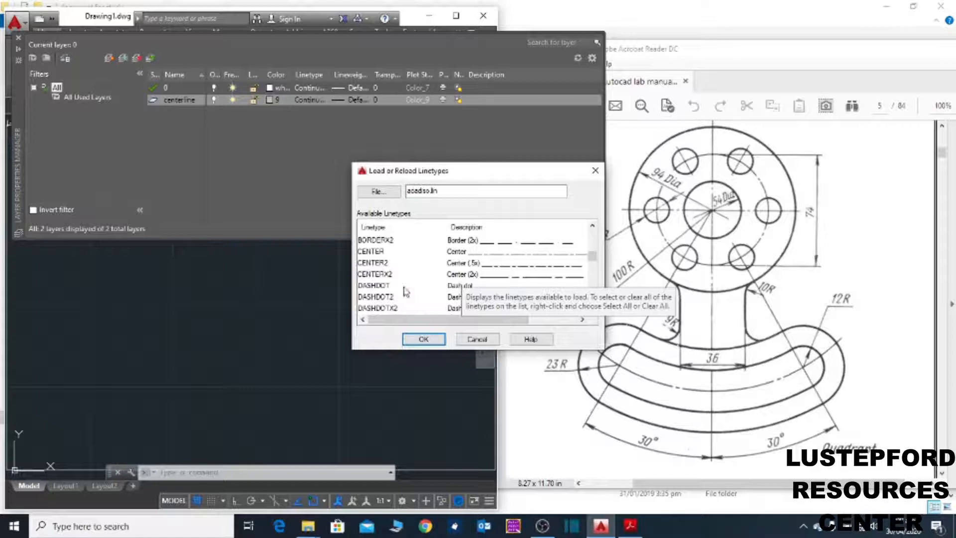
left_click(377, 263)
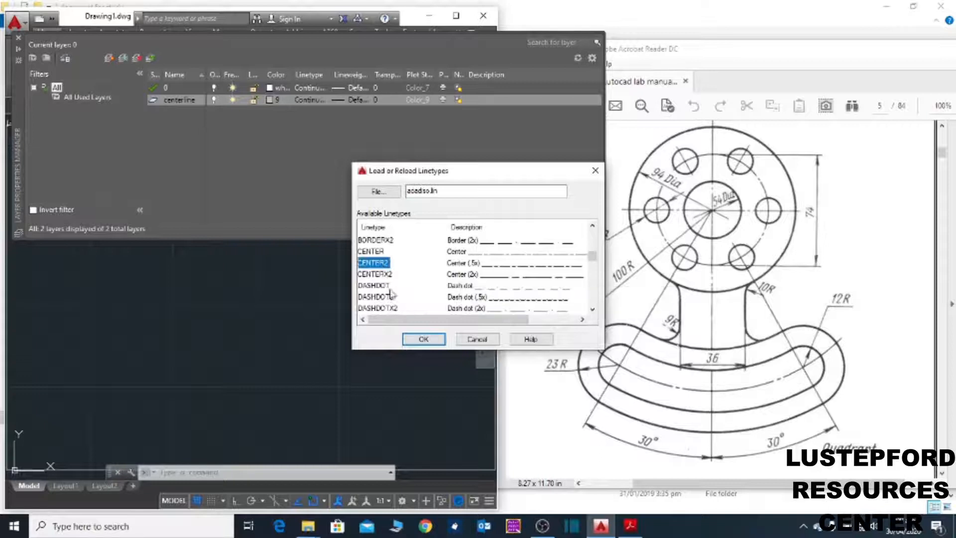
left_click(423, 340)
left_click(390, 231)
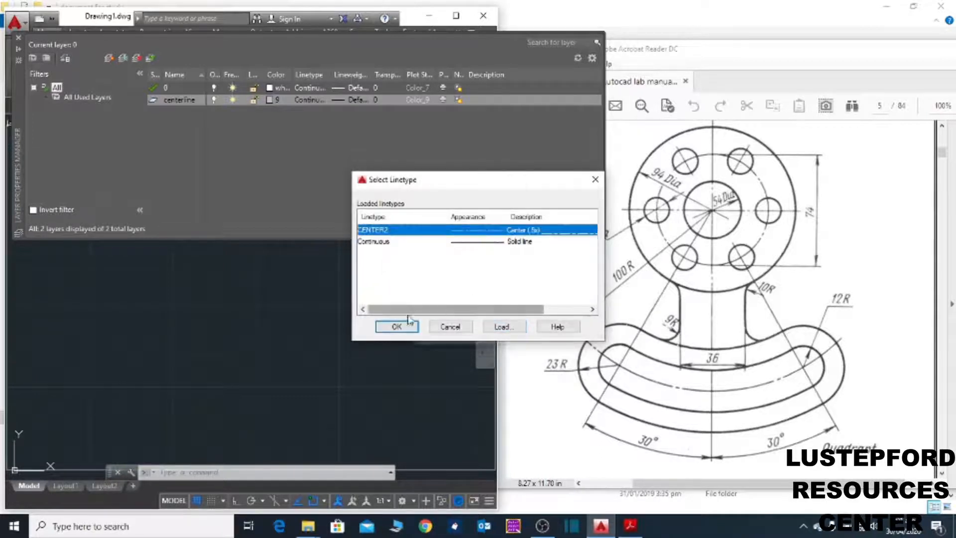
left_click(396, 326)
- Set the lineweight of the centerline layer to 0.05 mm
left_click(350, 99)
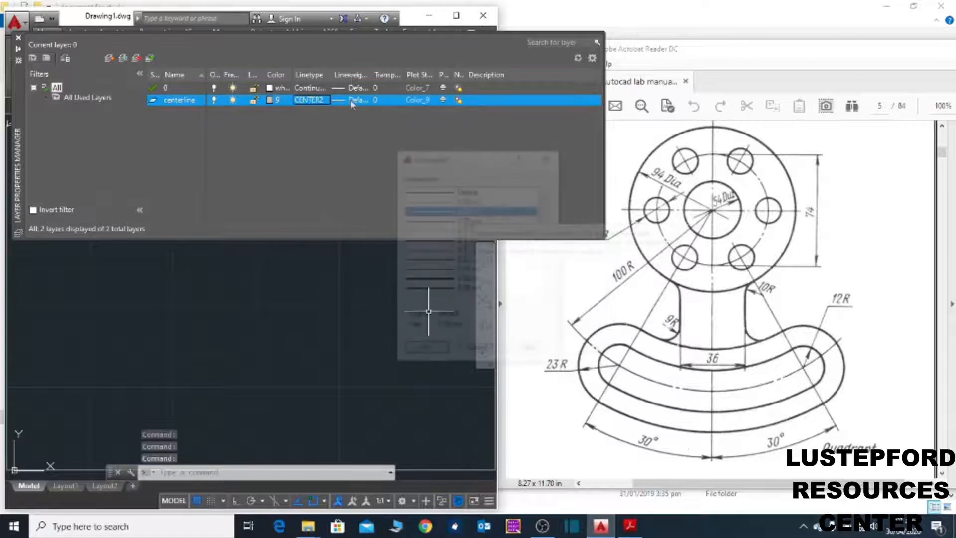
left_click(468, 211)
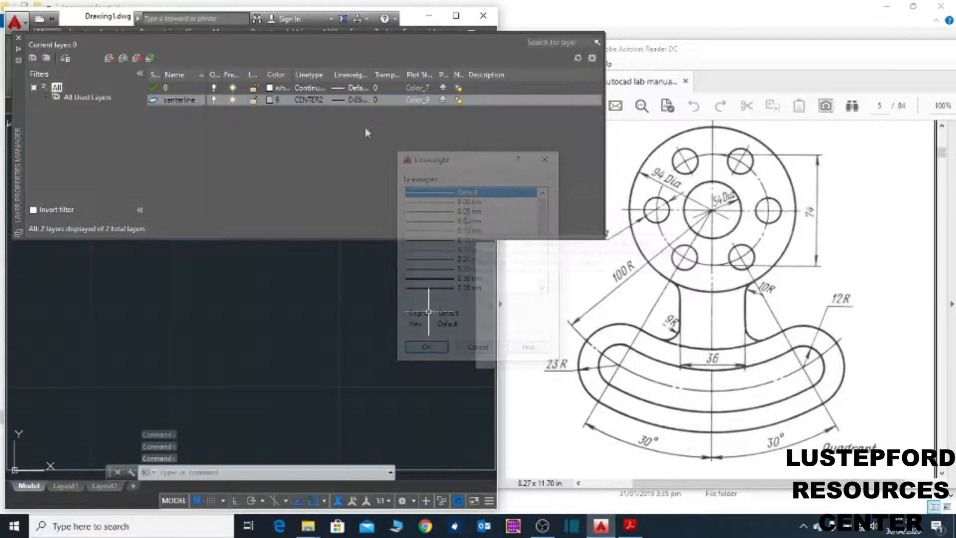
left_click(427, 346)
- Add a layer named mainline and set its color to magenta
left_click(271, 110)
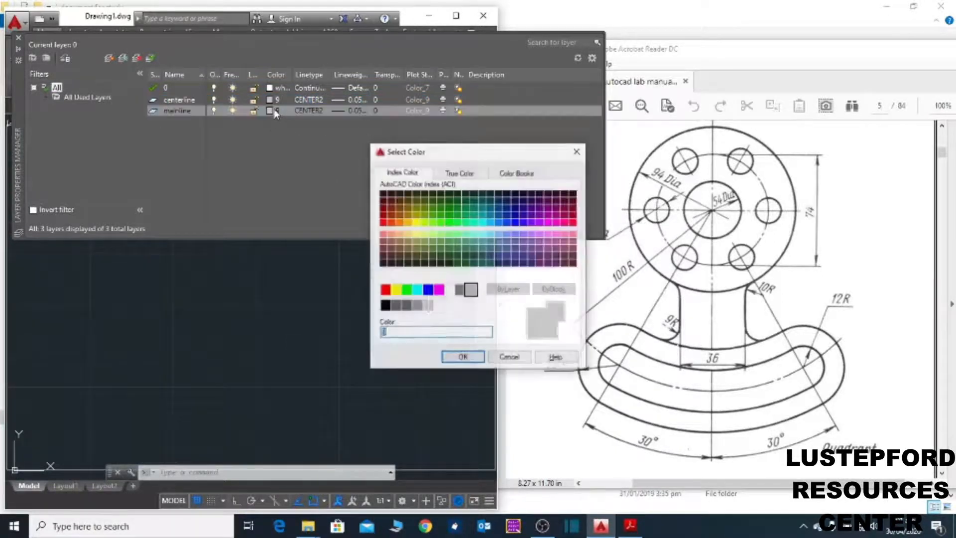
left_click(438, 289)
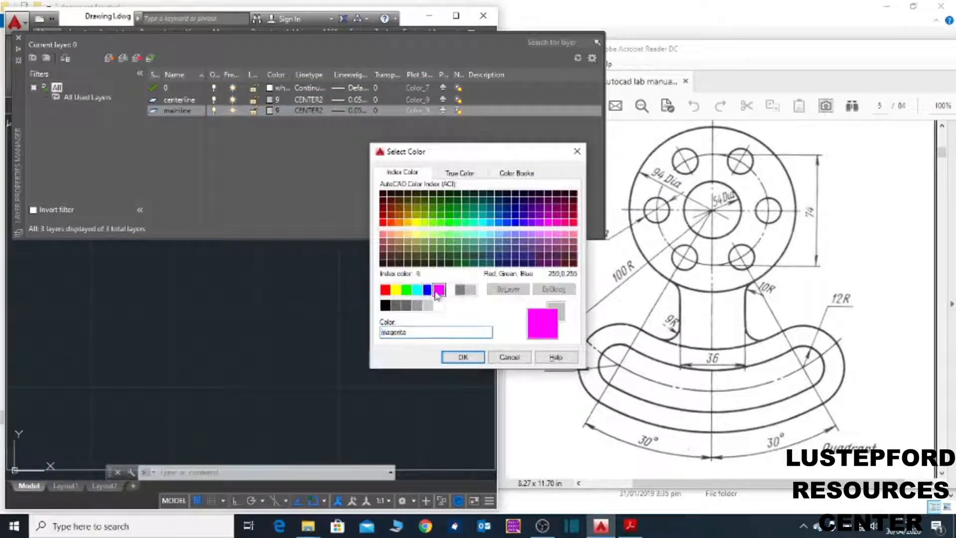
left_click(461, 357)
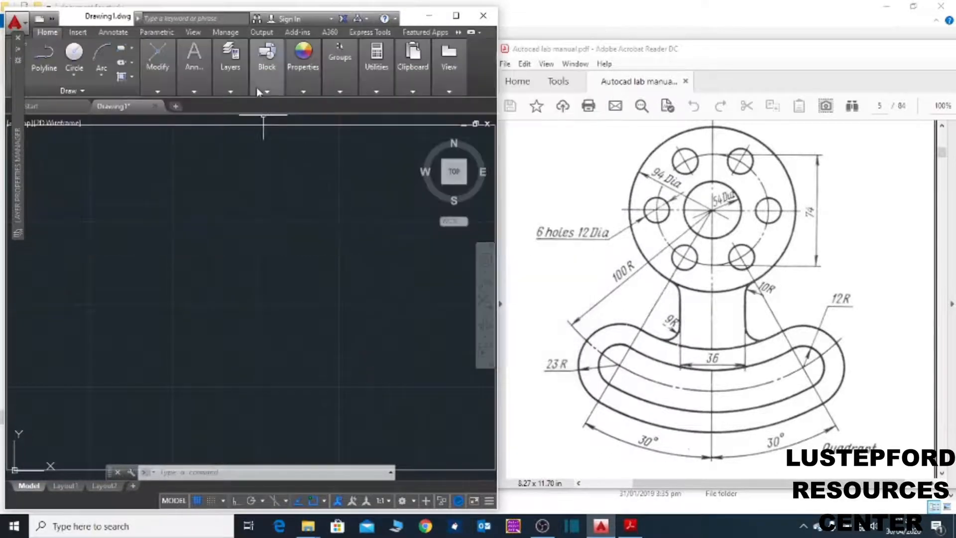
- Change the linetype of the mainline layer to Continuous
left_click(224, 78)
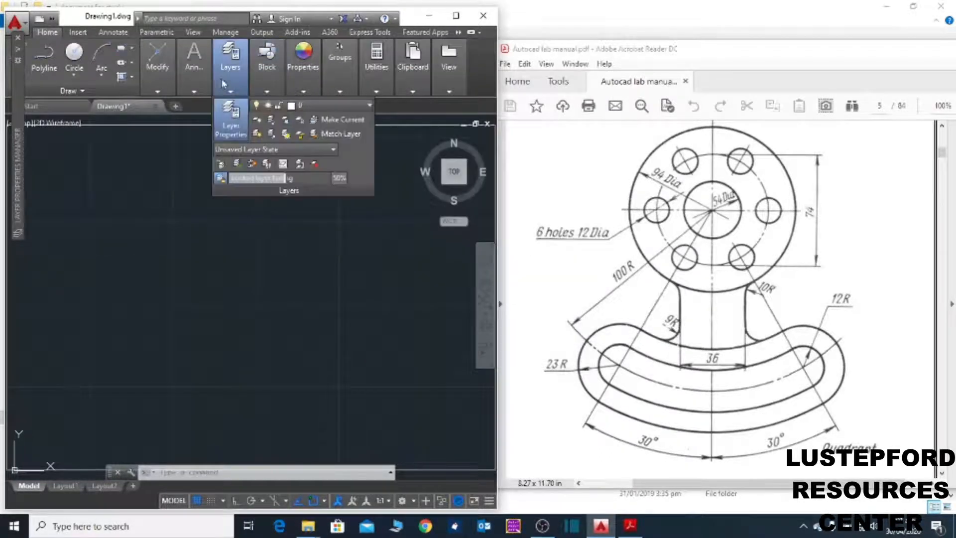
left_click(231, 124)
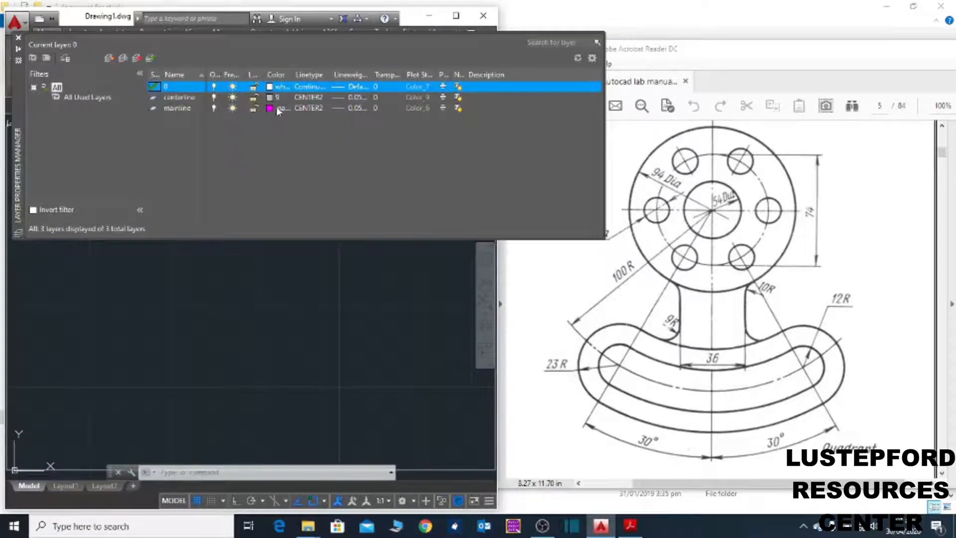
left_click(309, 110)
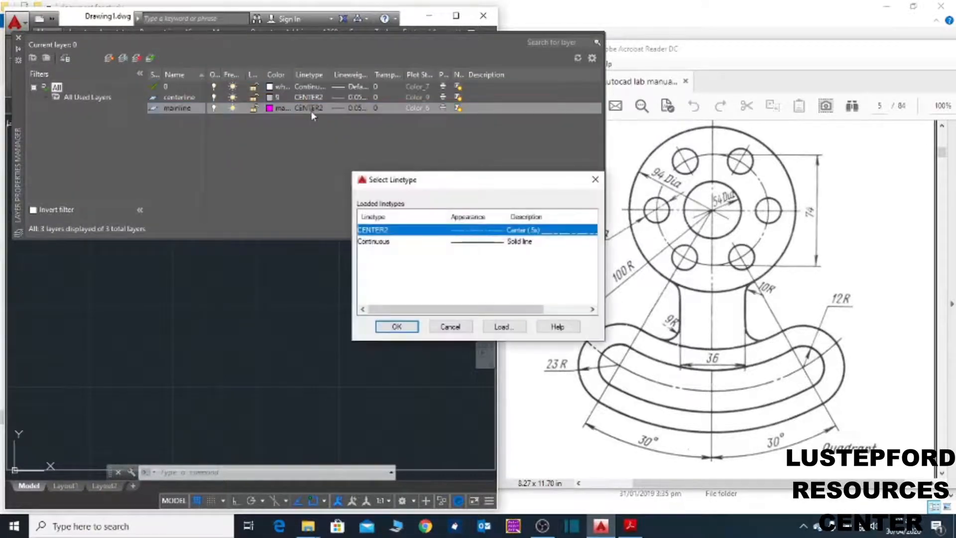
left_click(391, 241)
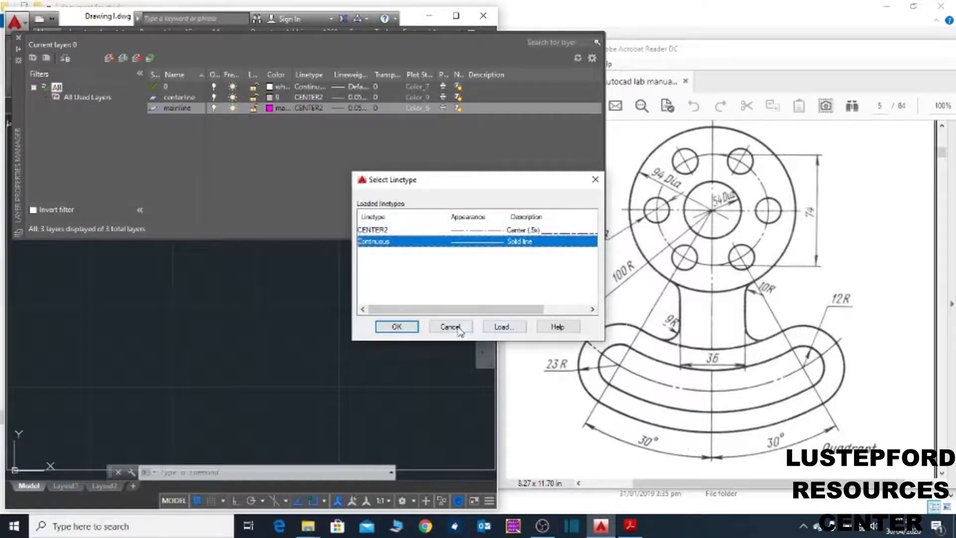
left_click(389, 325)
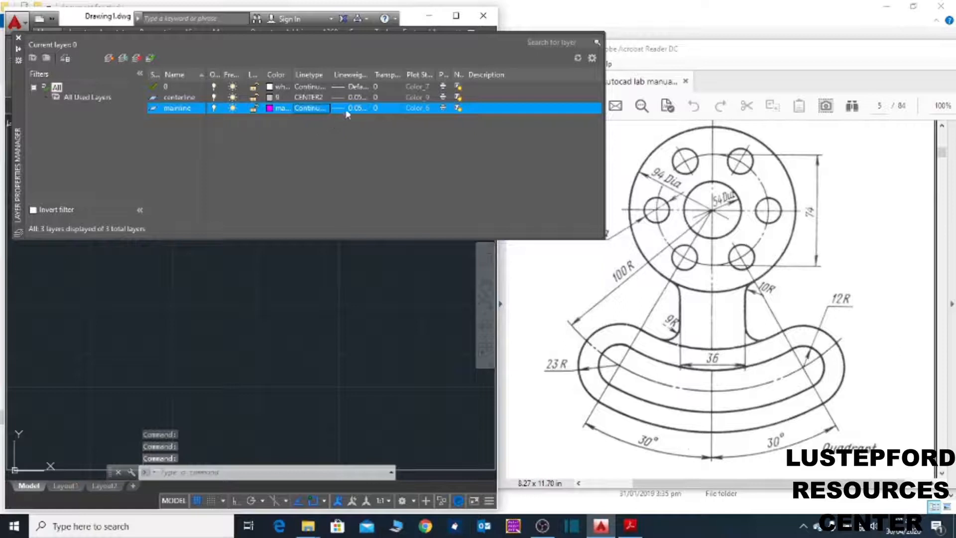
- Set the lineweight of the mainline layer to 0.30 mm
left_click(344, 109)
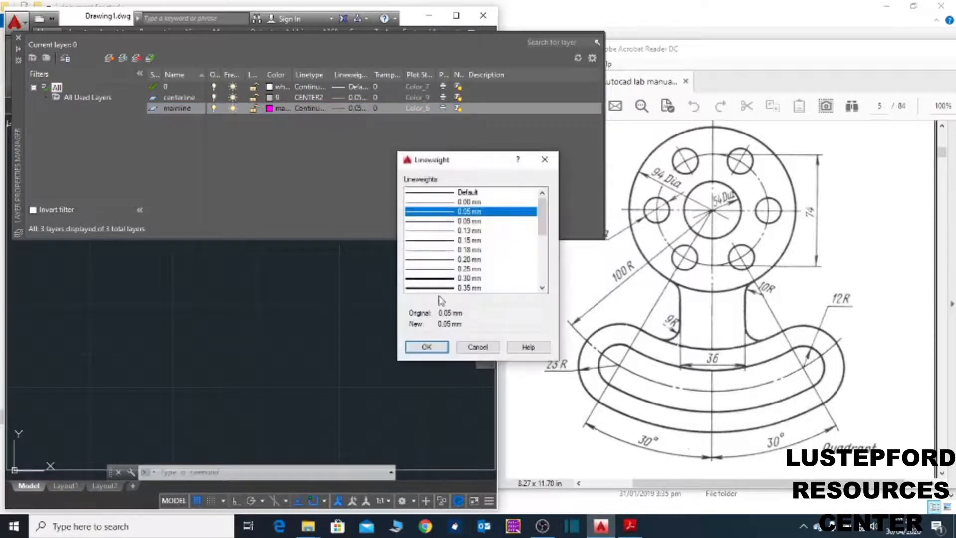
left_click(457, 277)
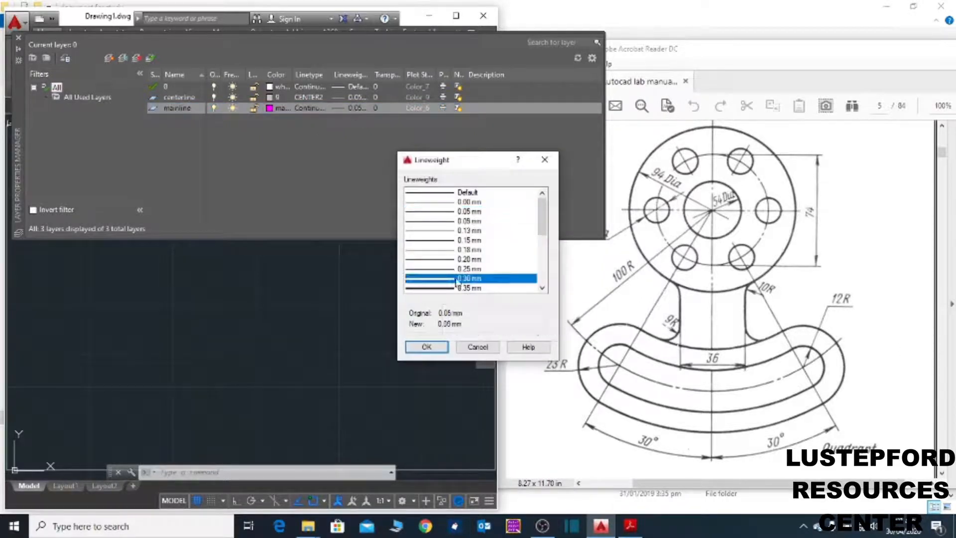
left_click(426, 346)
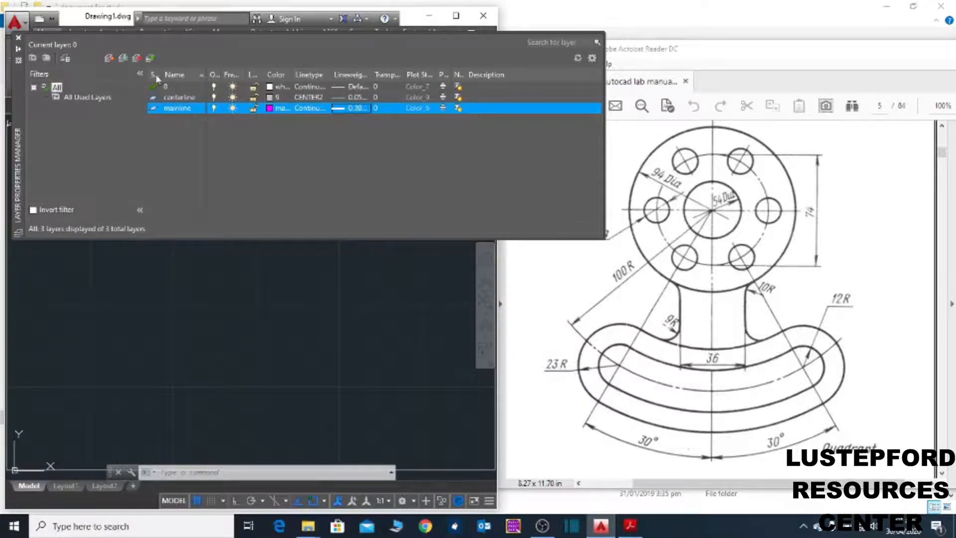
- Add a layer named dim text and set its color to index 32
key("alt+n")
type("dim text")
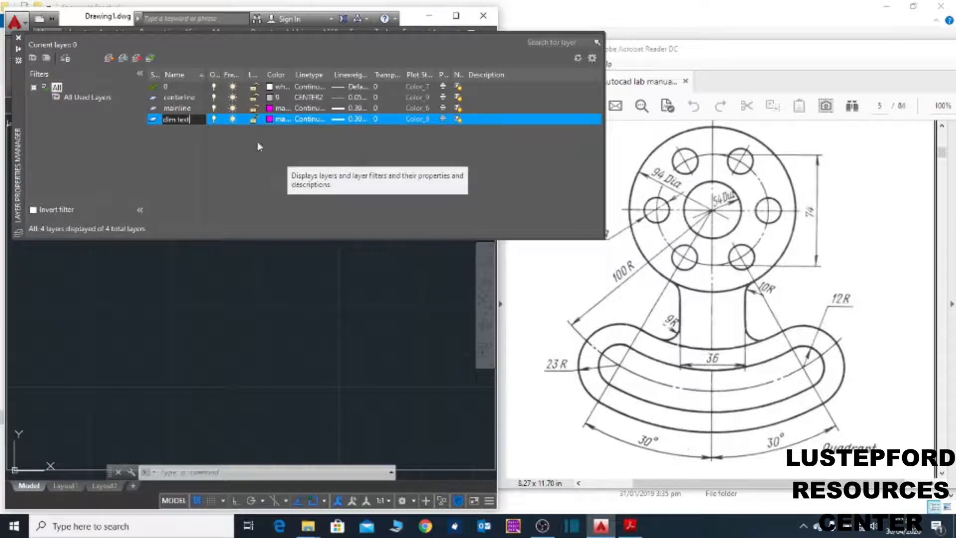
left_click(272, 118)
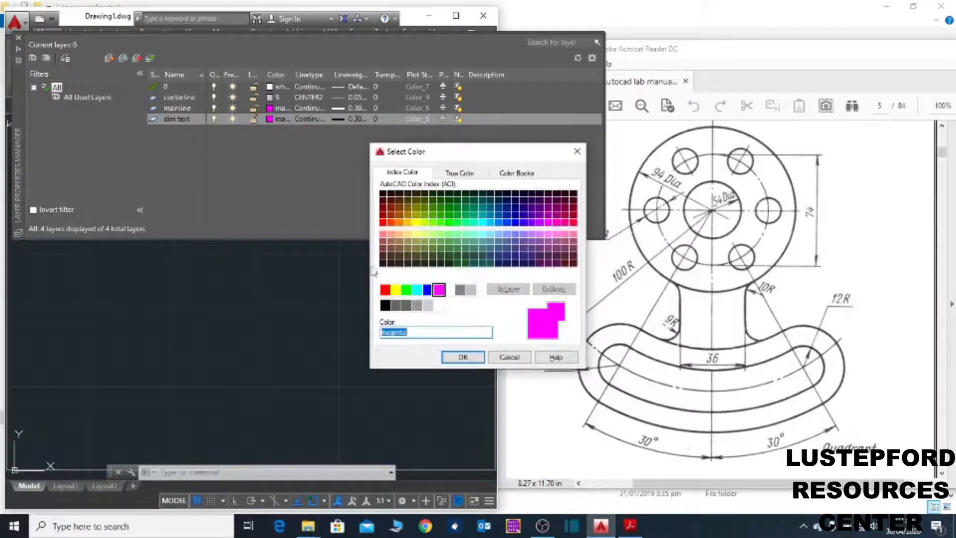
type("32")
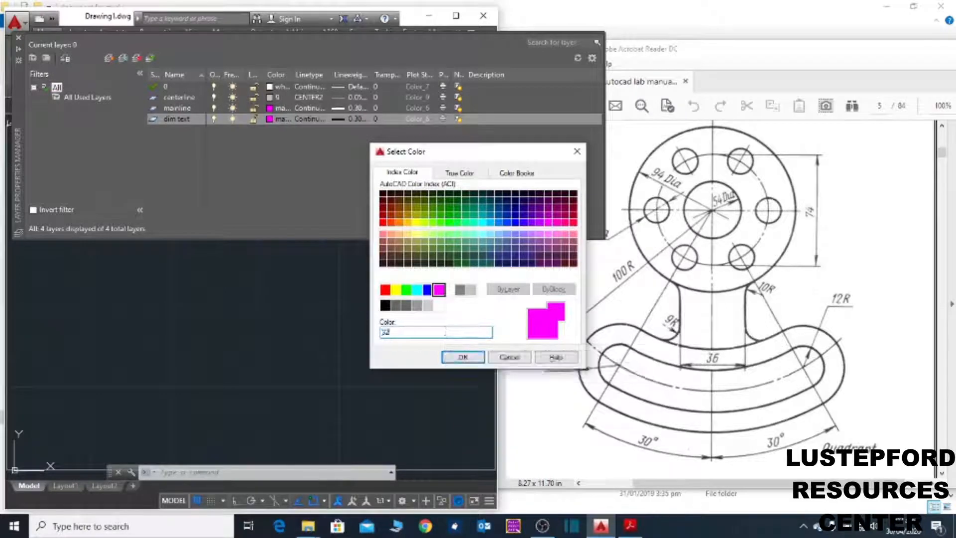
left_click(462, 358)
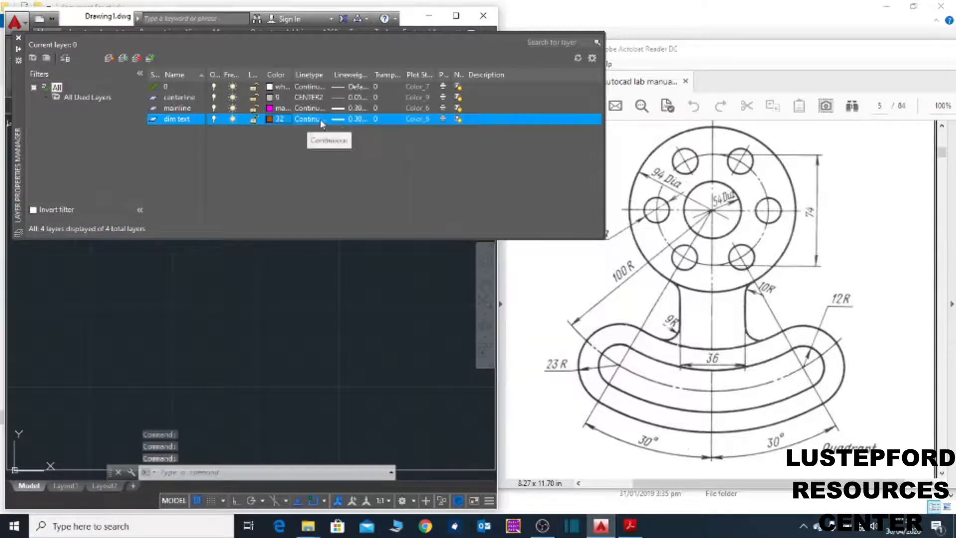
- Set the lineweight of the dim text layer to 0.09 mm
left_click(349, 120)
left_click(466, 231)
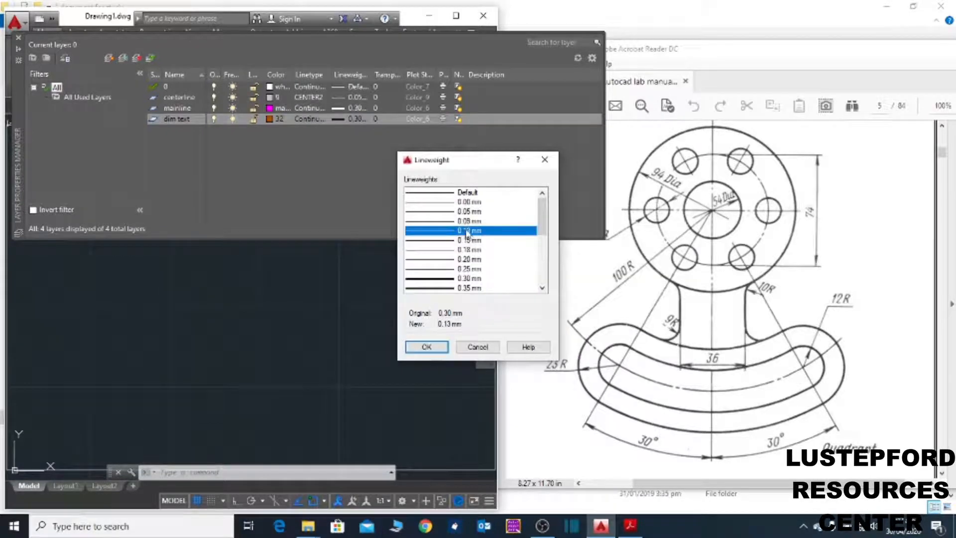
left_click(467, 221)
left_click(427, 346)
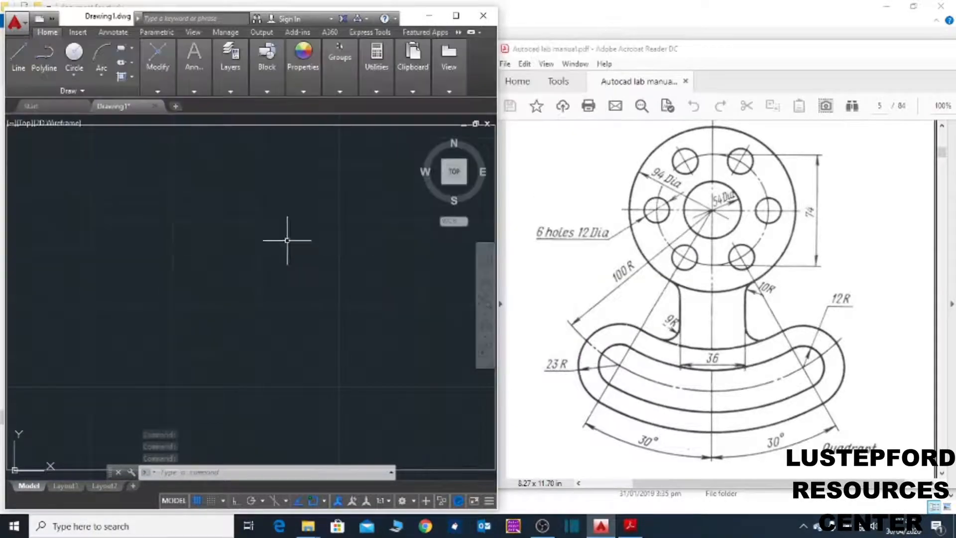
- Make mainline the current layer for drawing
middle_click(281, 239)
middle_click(281, 240)
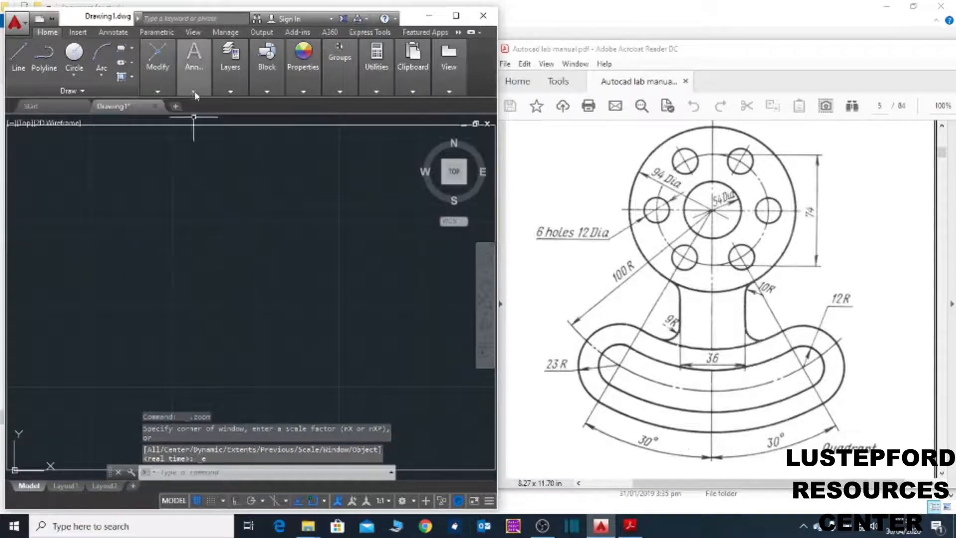
mouse_move(230, 90)
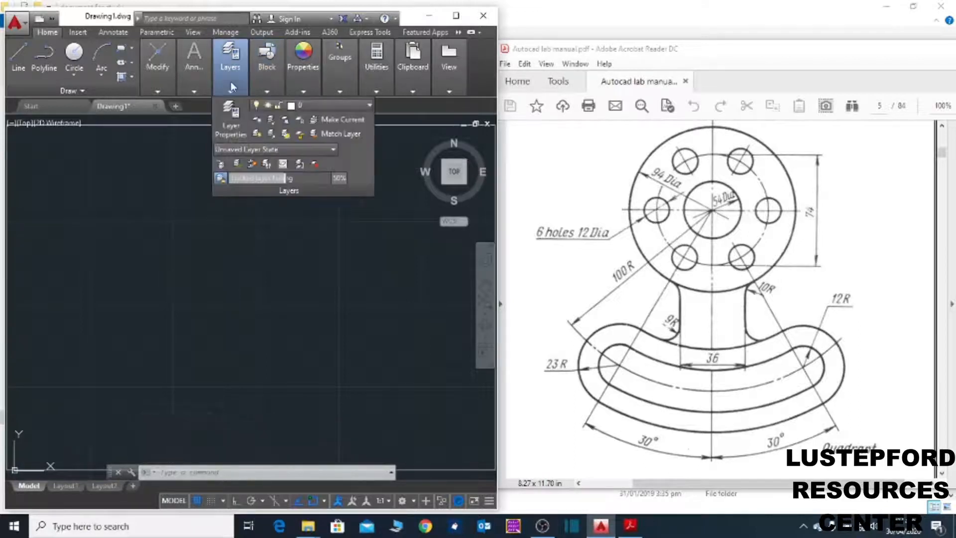
left_click(370, 106)
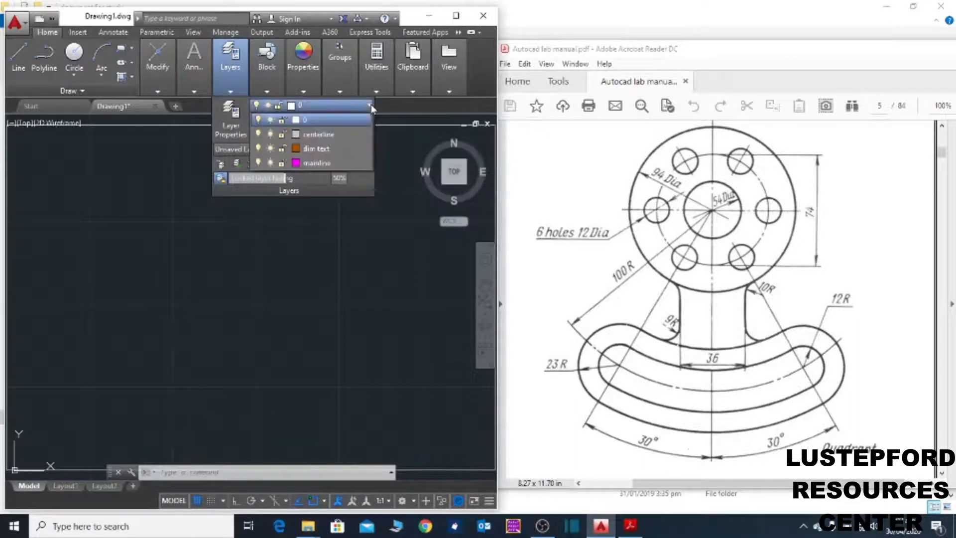
left_click(316, 162)
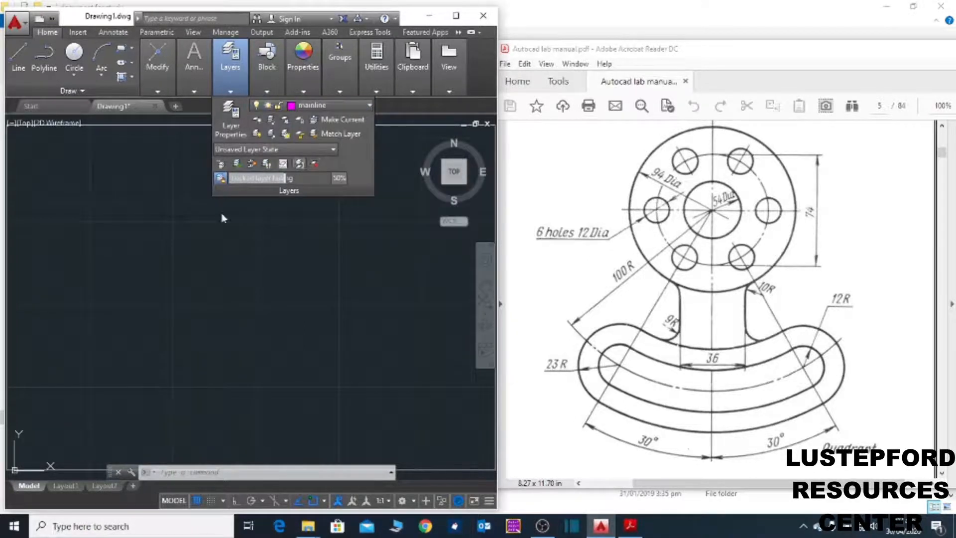
left_click(167, 240)
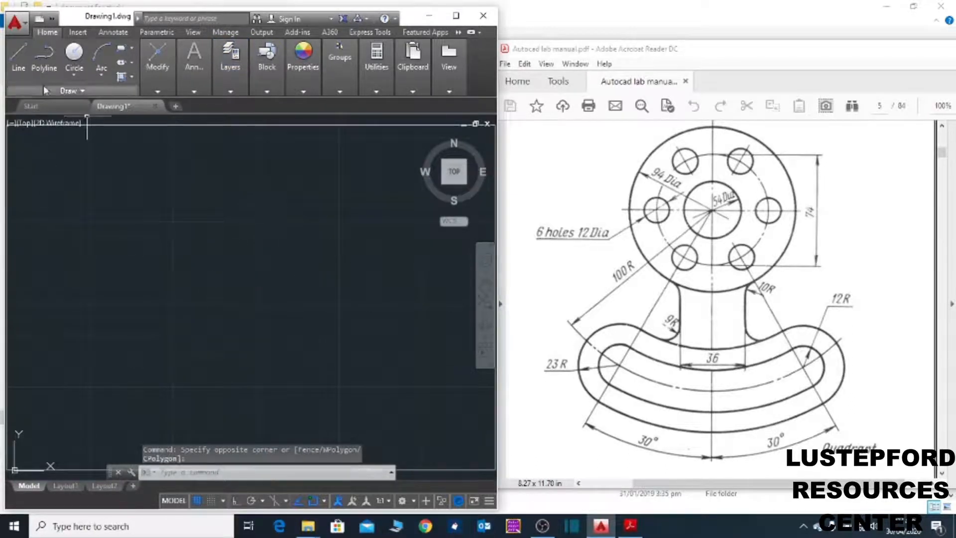
- Draw a single vertical line in the upper part of the sheet with Ortho on
left_click(15, 61)
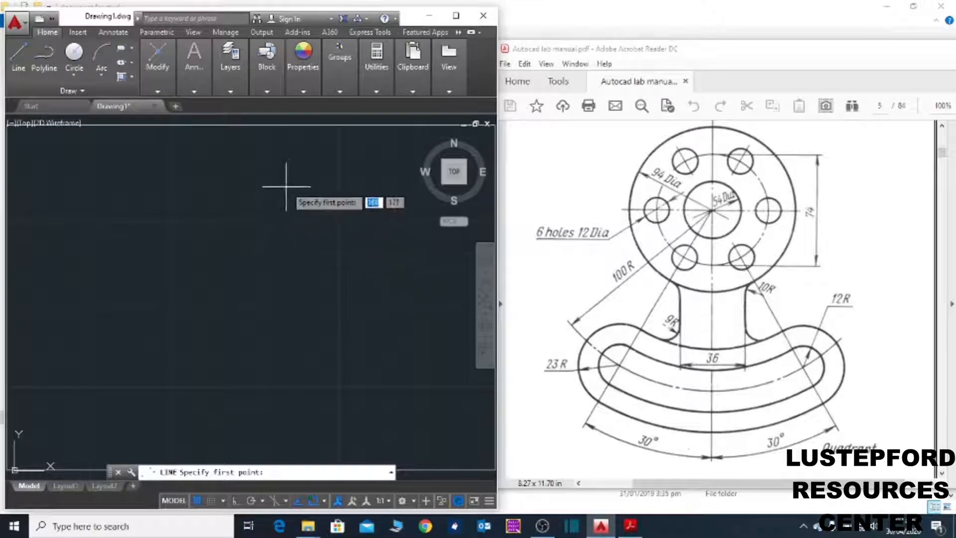
left_click(298, 148)
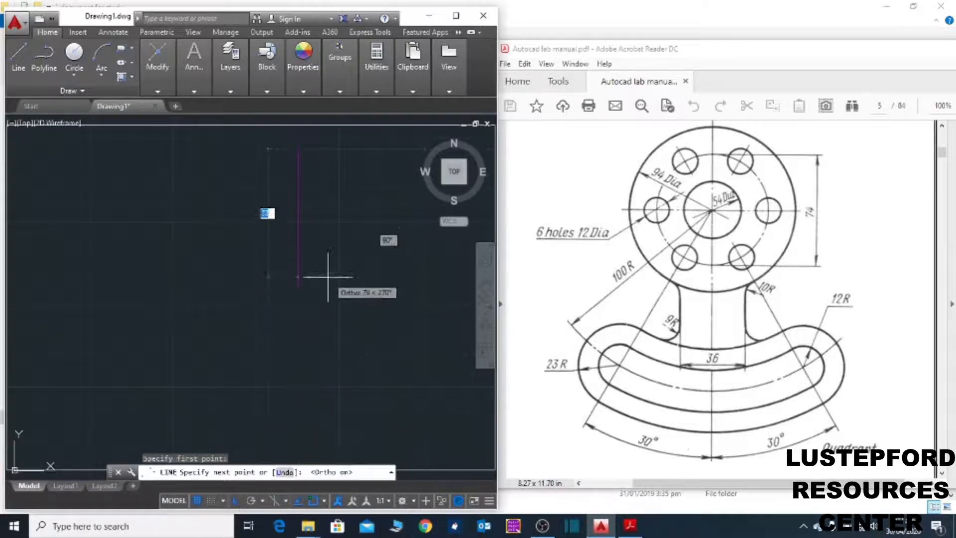
left_click(321, 304)
right_click(321, 303)
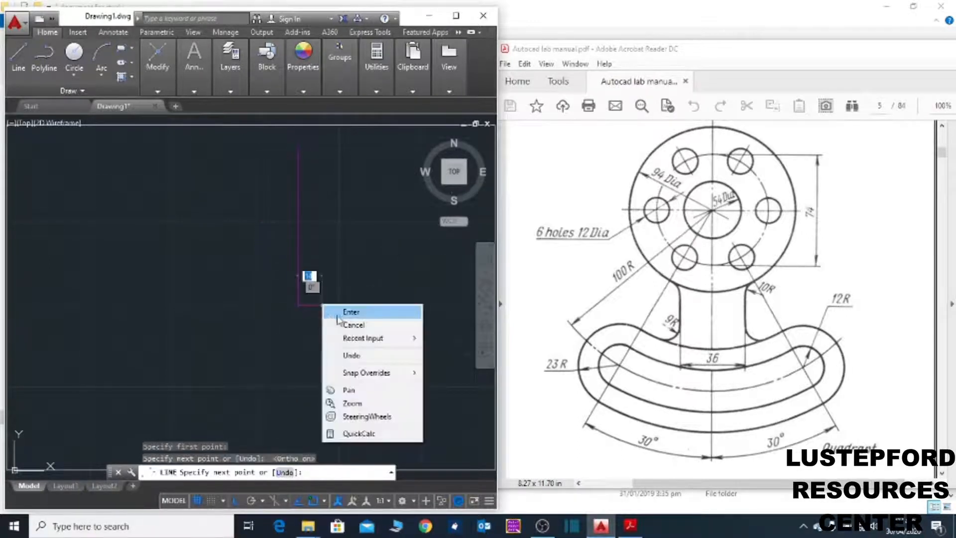
left_click(344, 311)
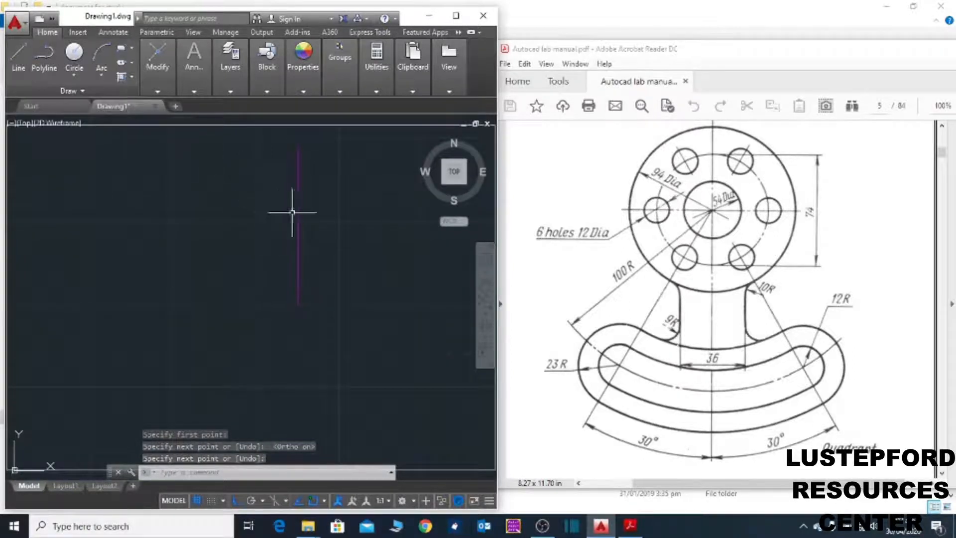
- Rotate a copy of the vertical line by 90° about its midpoint to form a cross
left_click(371, 185)
left_click(199, 268)
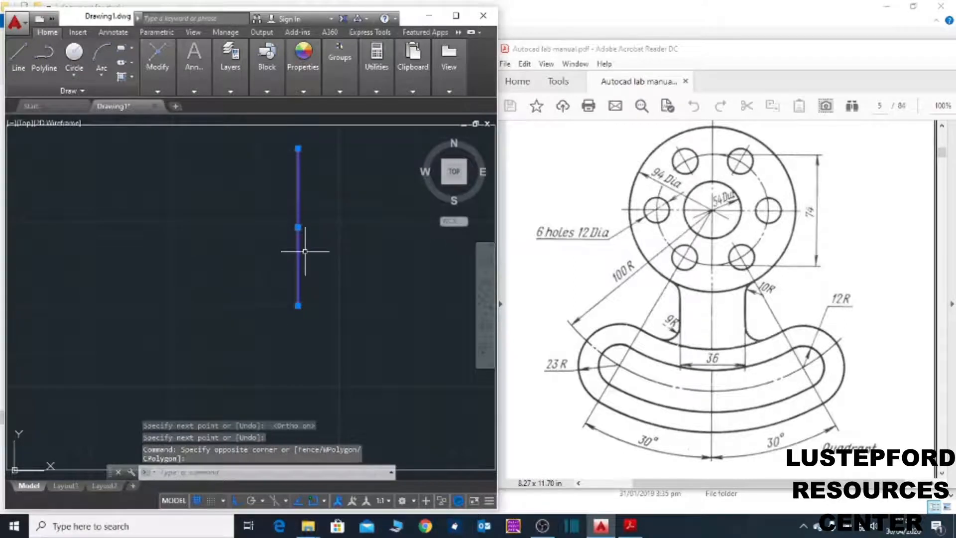
left_click(297, 227)
right_click(298, 228)
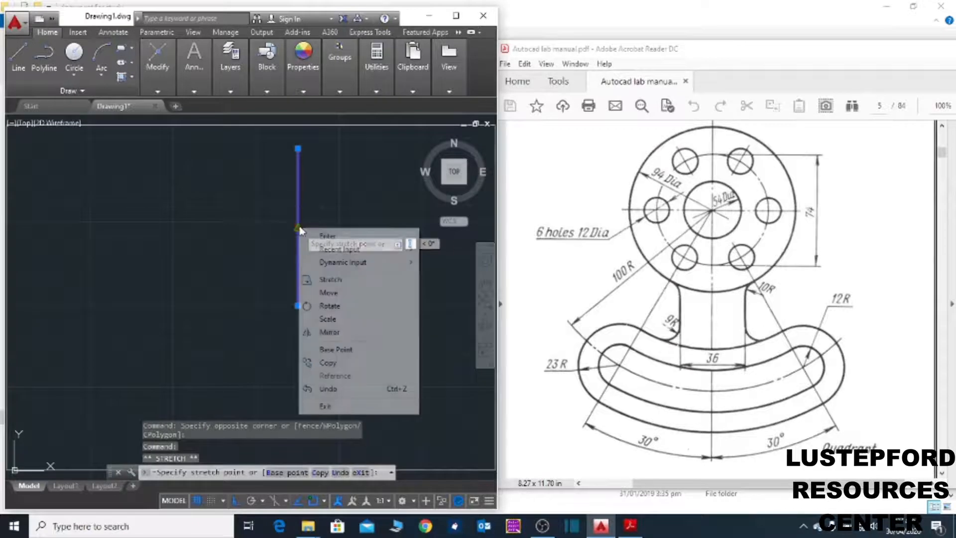
left_click(335, 308)
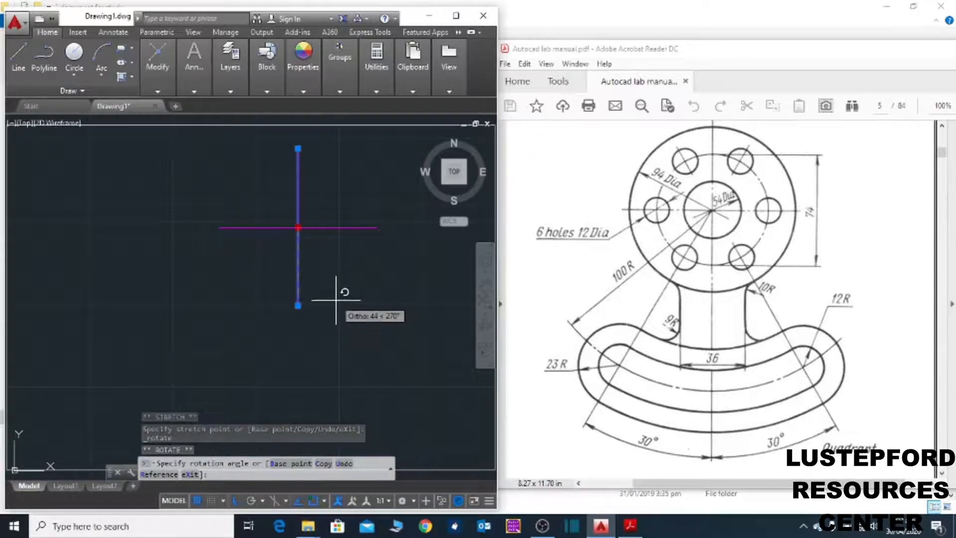
right_click(336, 300)
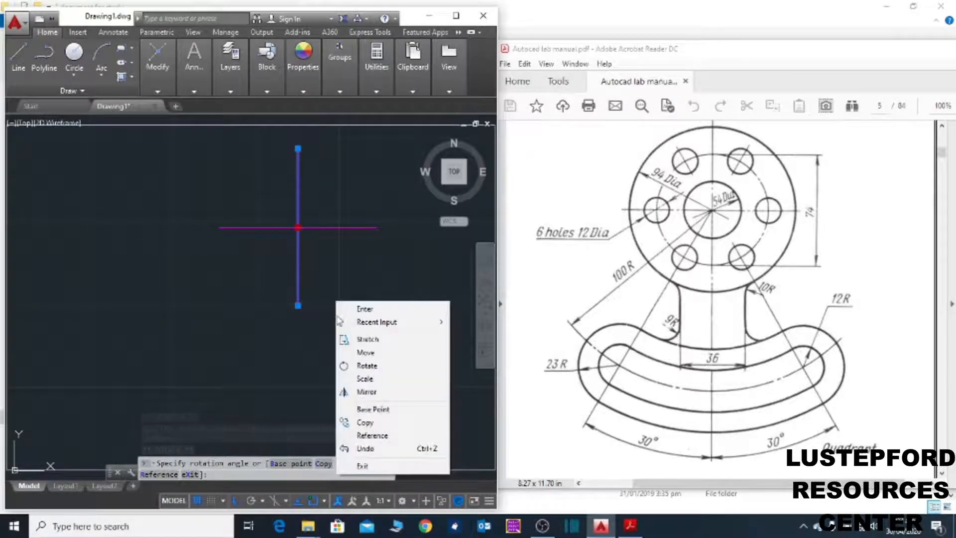
left_click(376, 426)
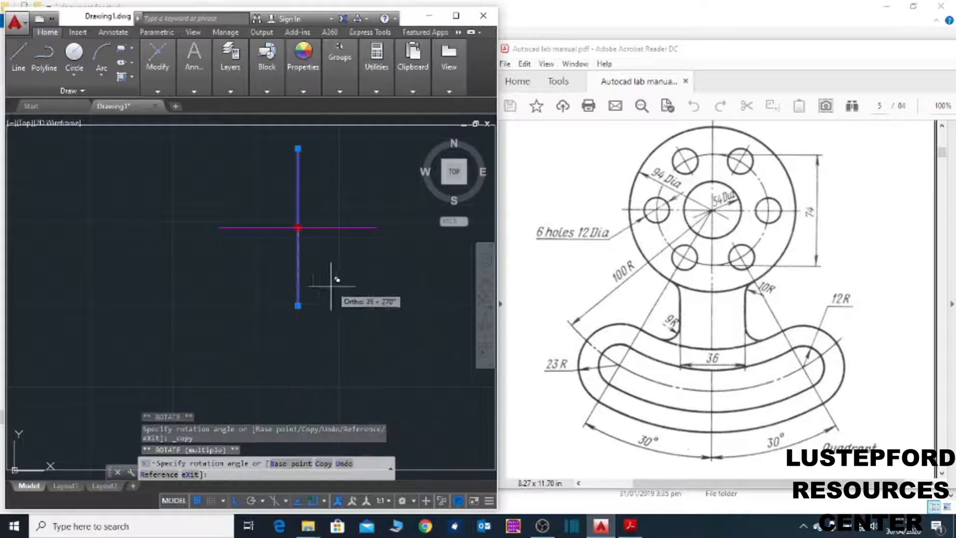
right_click(327, 337)
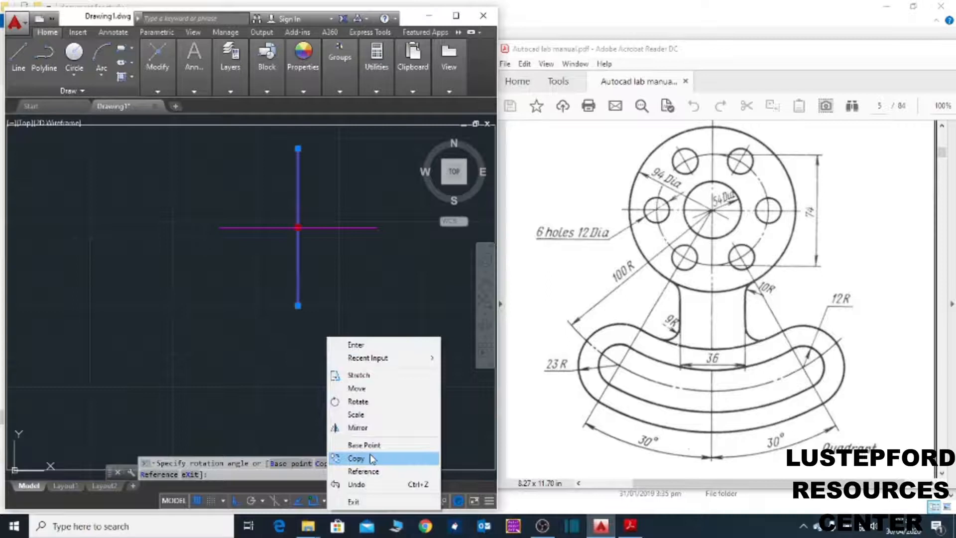
left_click(337, 275)
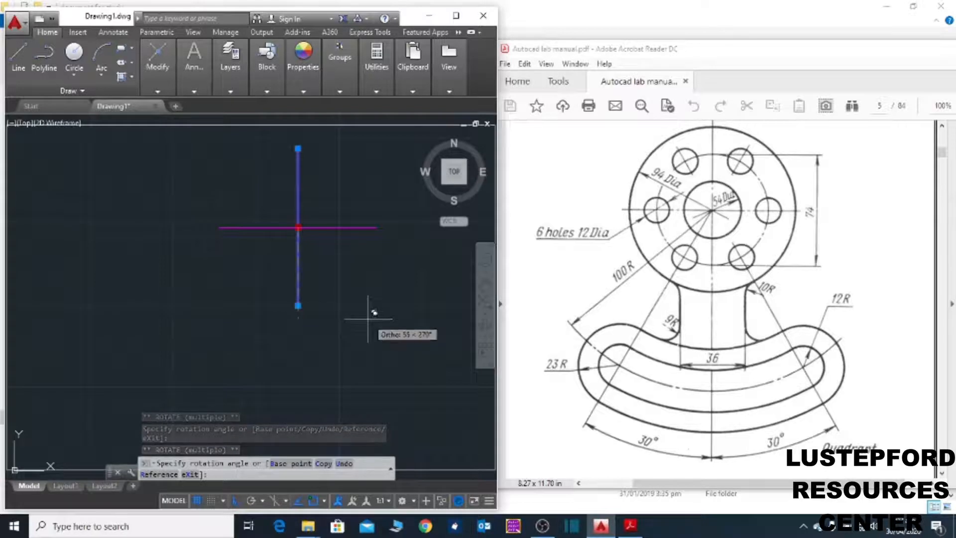
type("90")
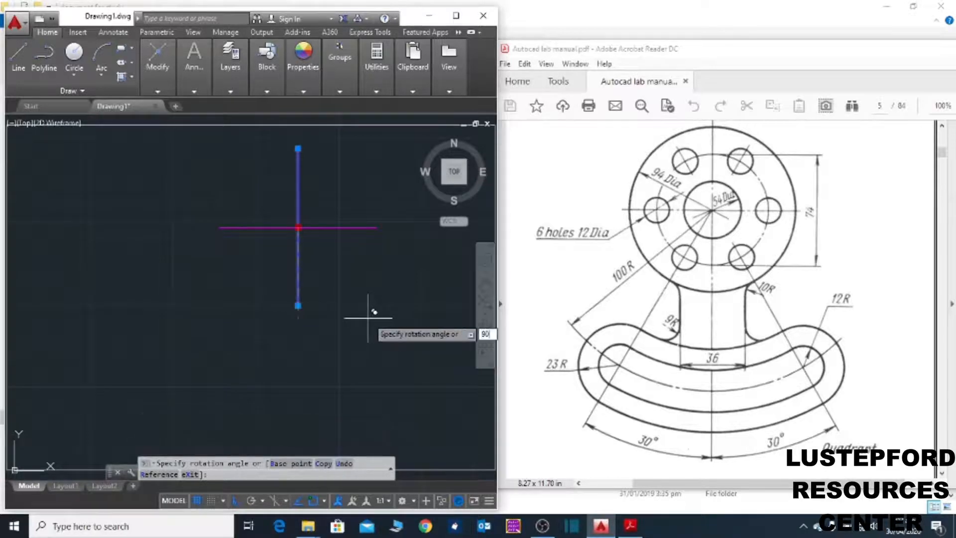
key("Escape")
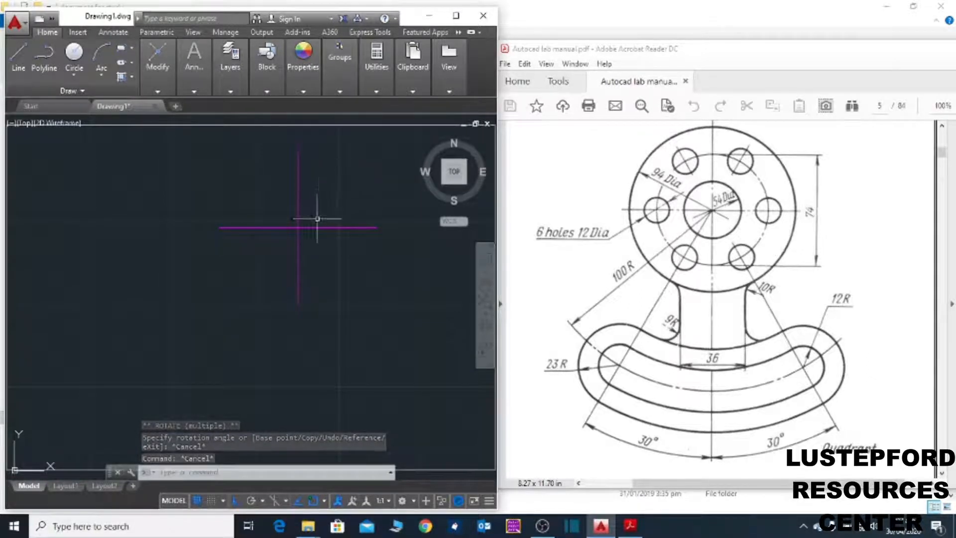
- Move both crossing lines to the centerline layer and clear the selection
left_click(345, 180)
left_click(287, 240)
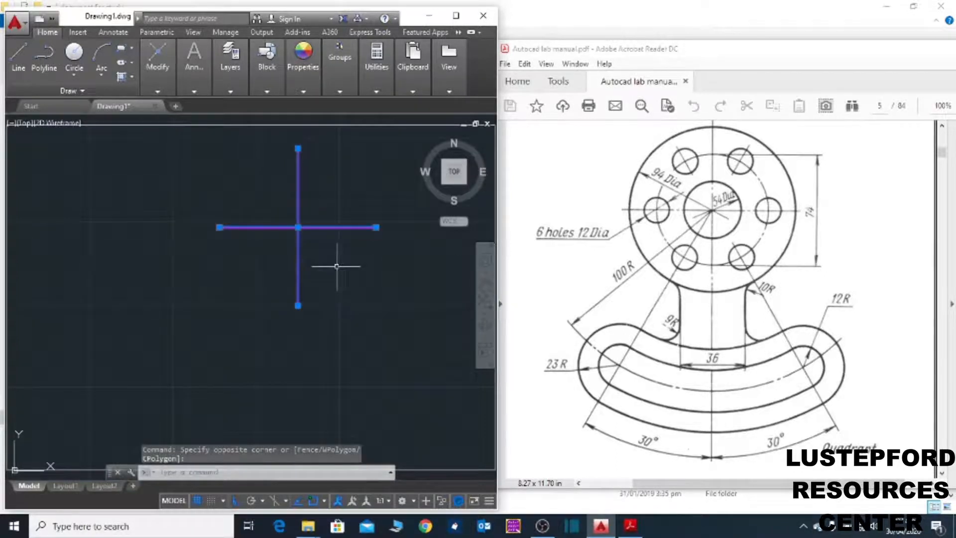
left_click(228, 92)
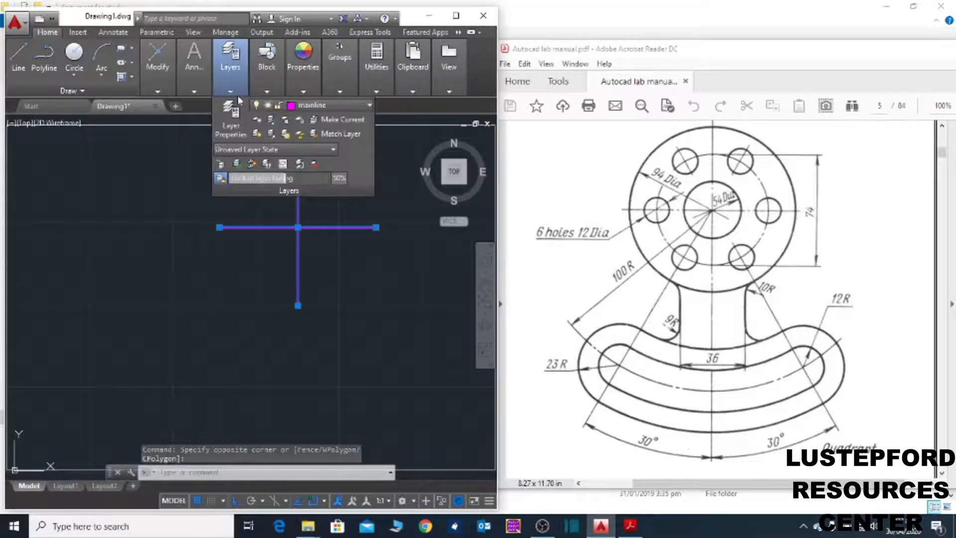
left_click(369, 106)
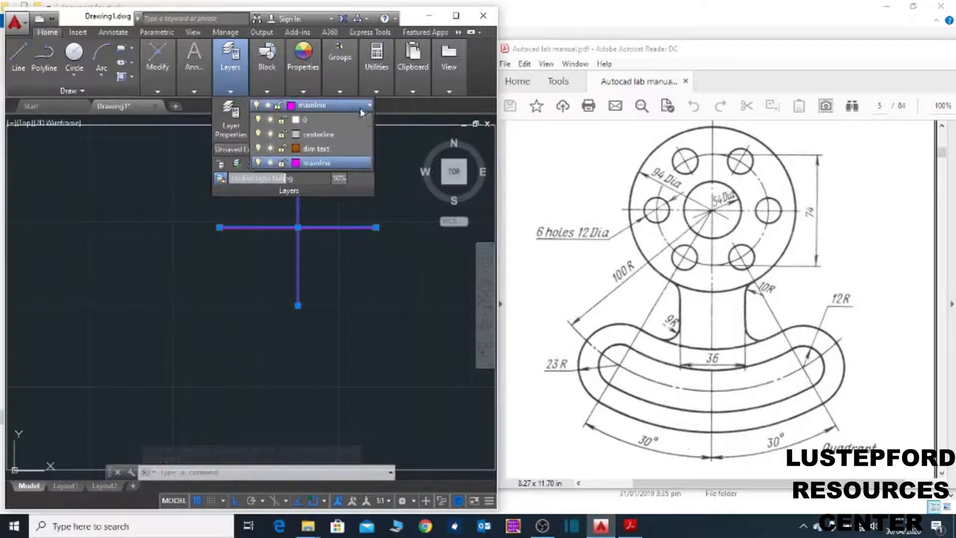
left_click(327, 133)
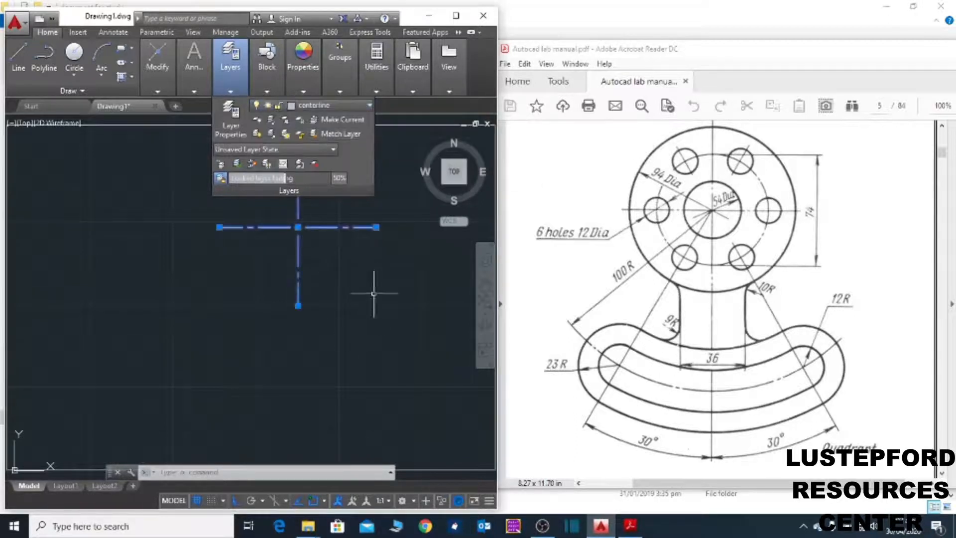
left_click(364, 280)
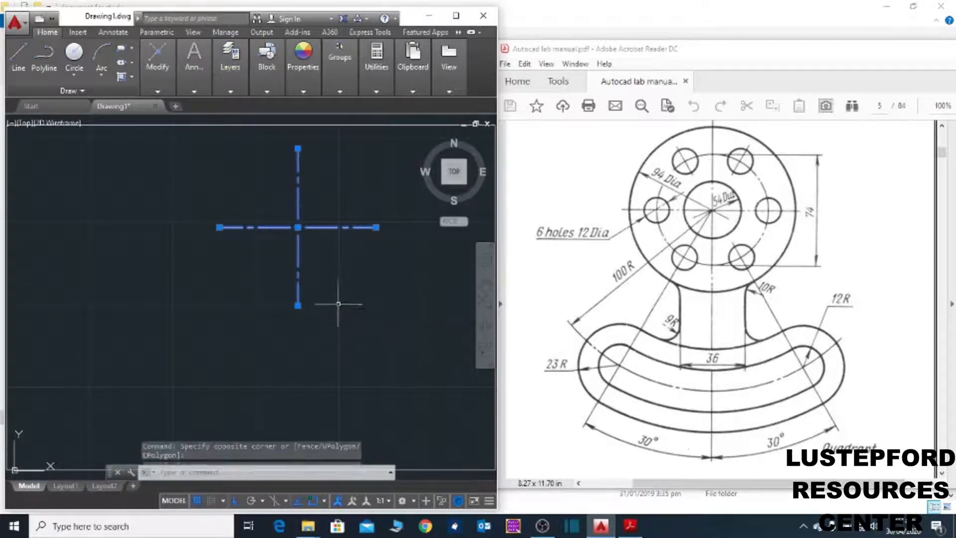
key("Escape")
key("Escape")
key("Escape")
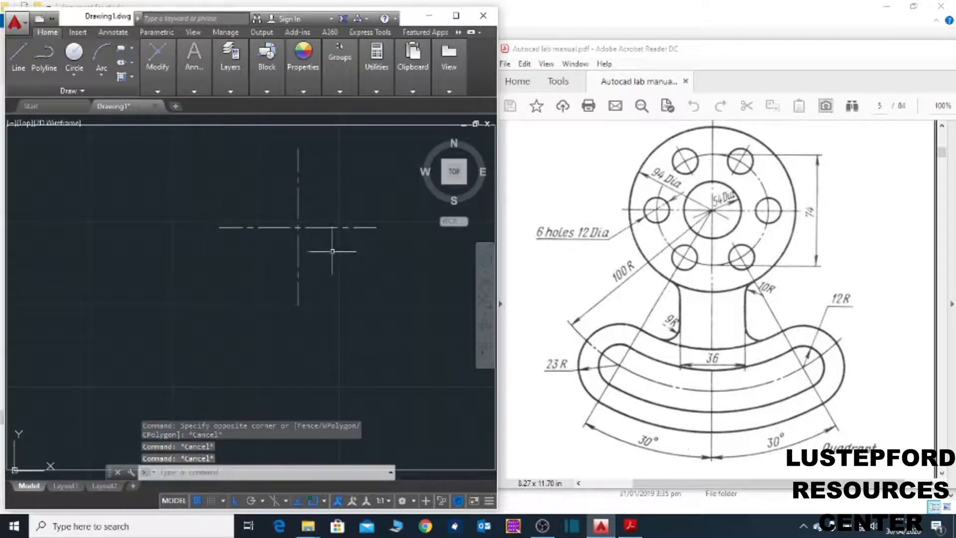
- Draw a circle of diameter 54 centred on the intersection of the two centre lines
left_click(74, 56)
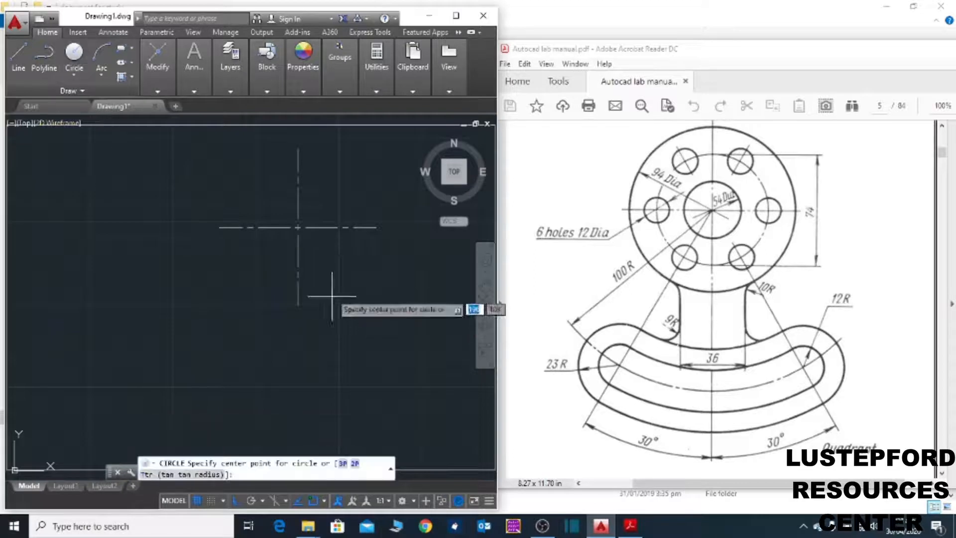
left_click(298, 227)
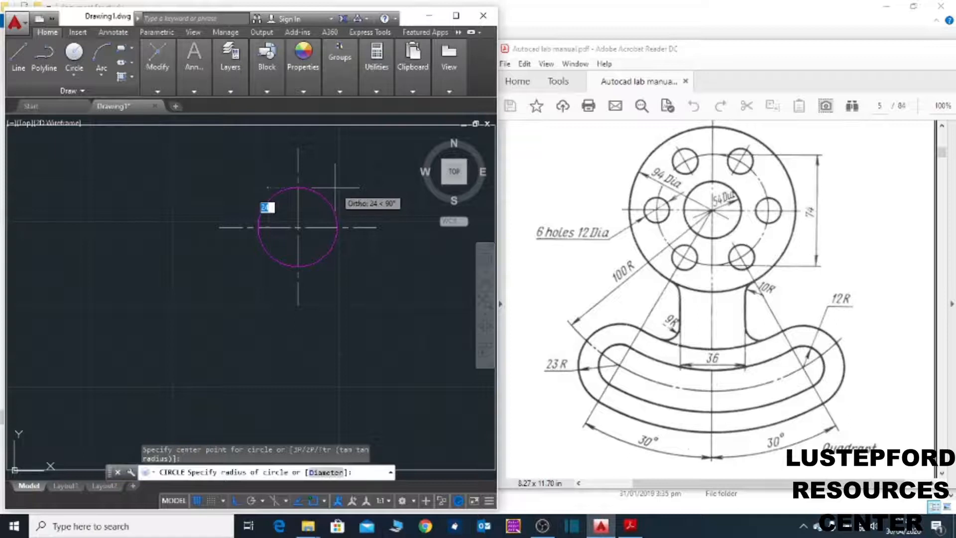
right_click(334, 188)
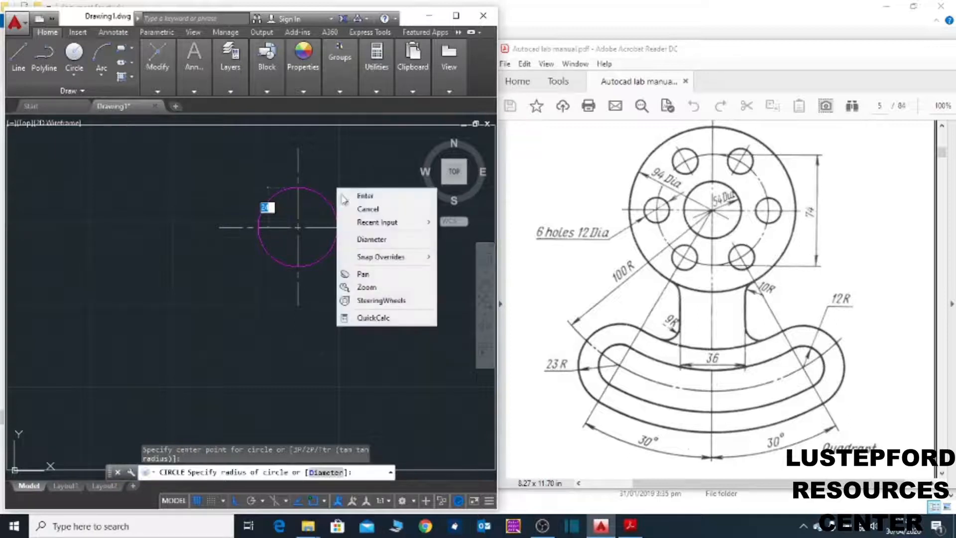
left_click(374, 240)
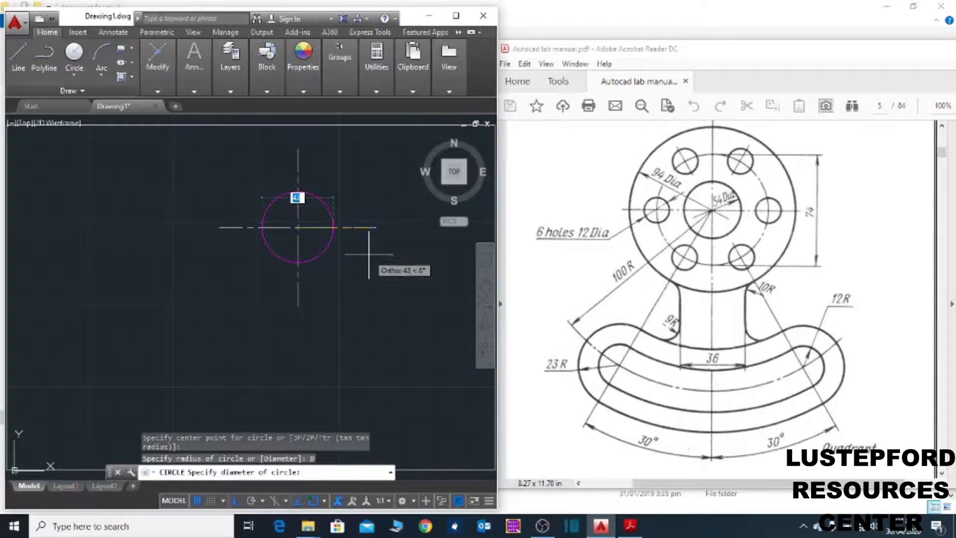
type("5")
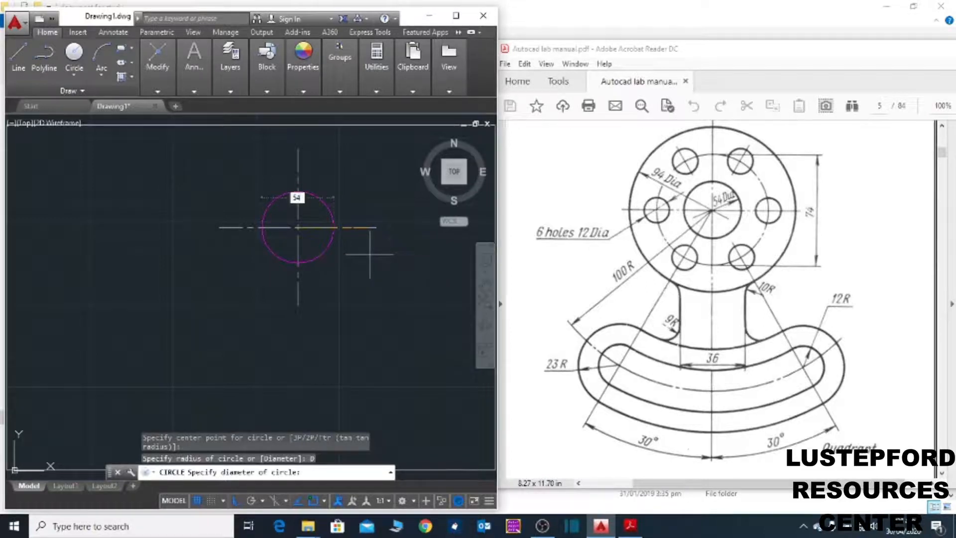
type("4")
key("Return")
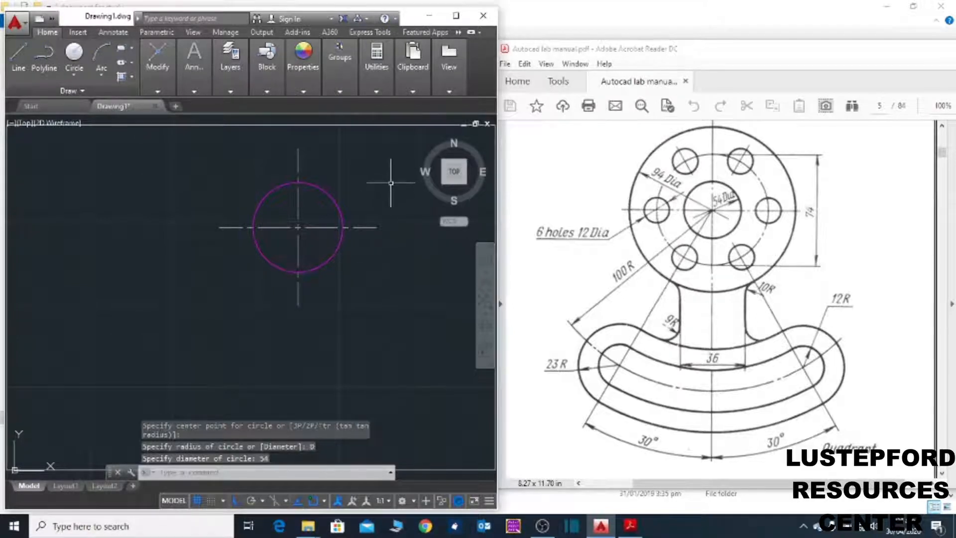
- Draw a concentric circle of diameter 74 around the 54-diameter circle as the pitch circle for the holes
key("Return")
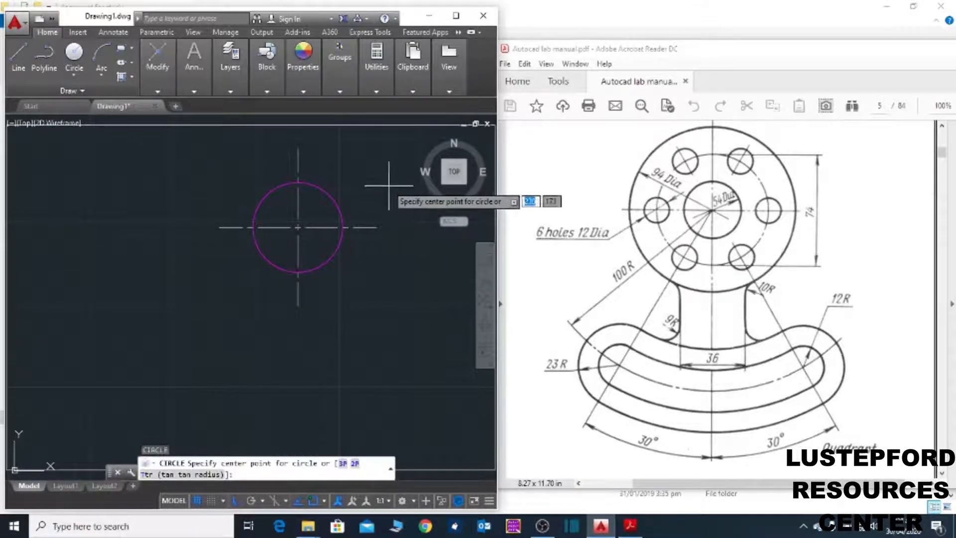
right_click(353, 178)
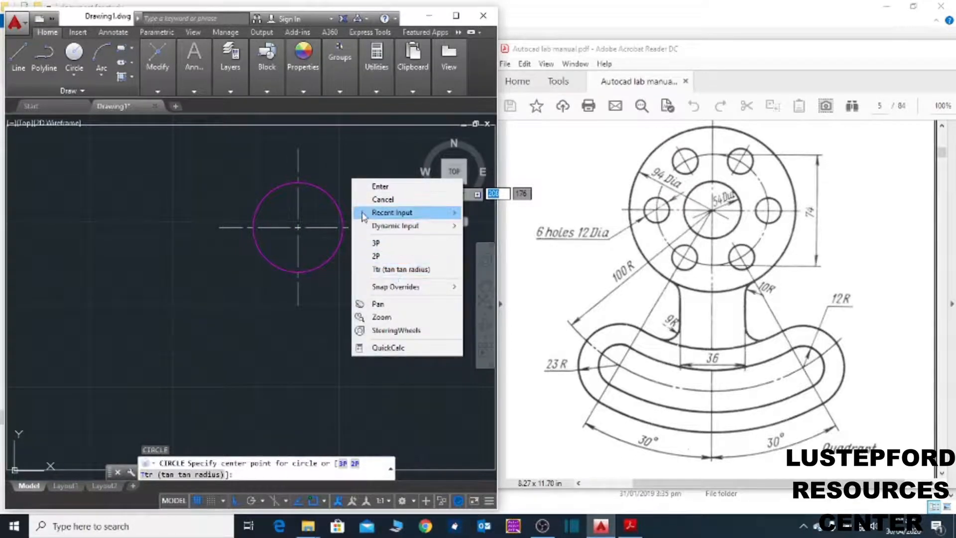
left_click(341, 167)
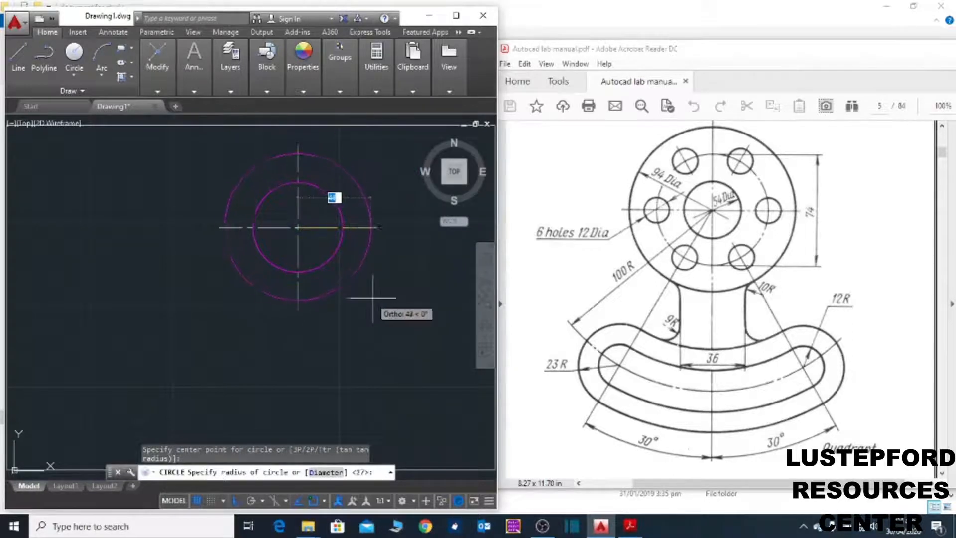
right_click(380, 300)
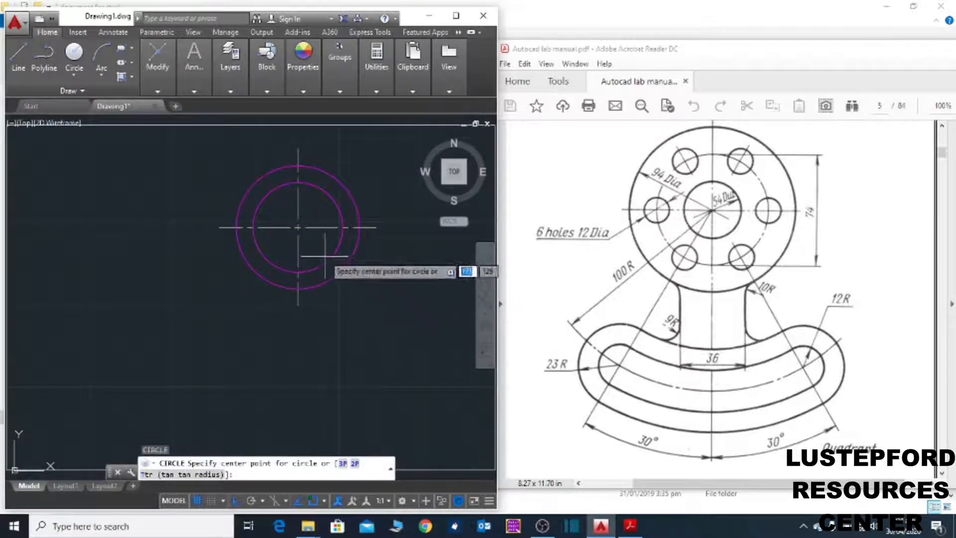
- Draw the outer circle of the head with diameter 94 from the same centre point
left_click(297, 228)
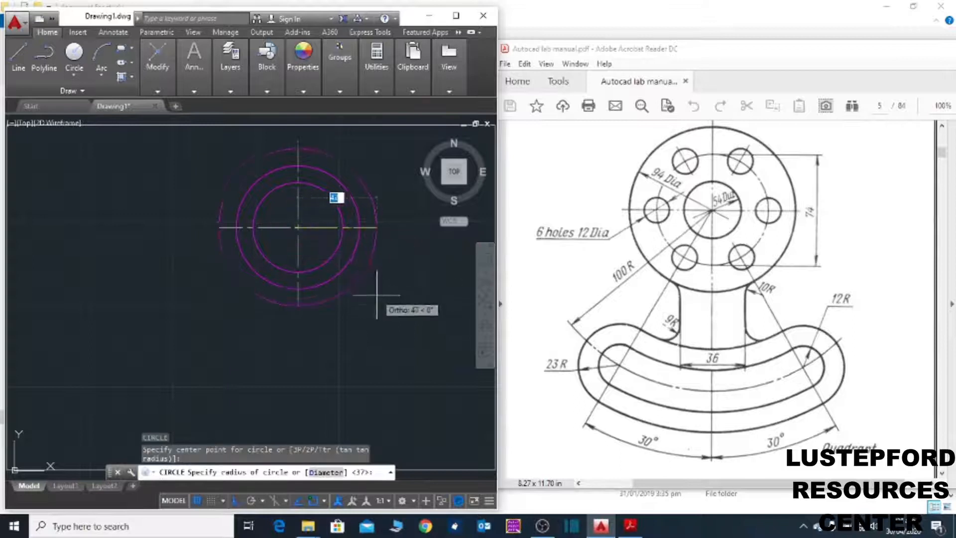
right_click(386, 306)
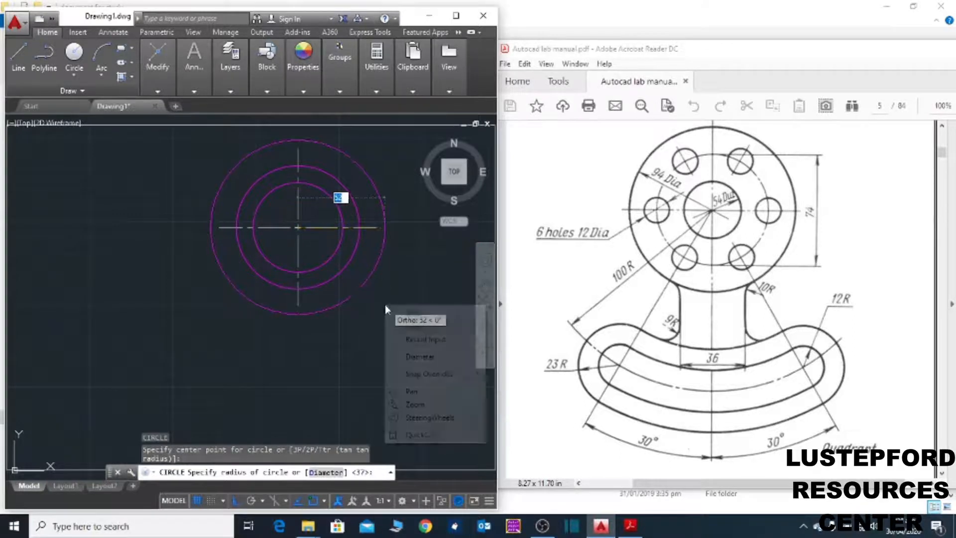
left_click(420, 356)
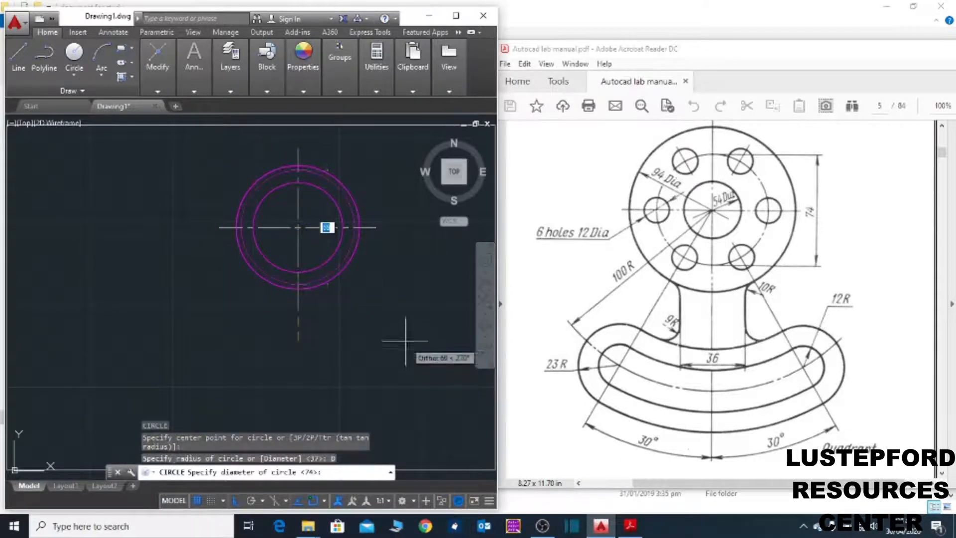
type("94")
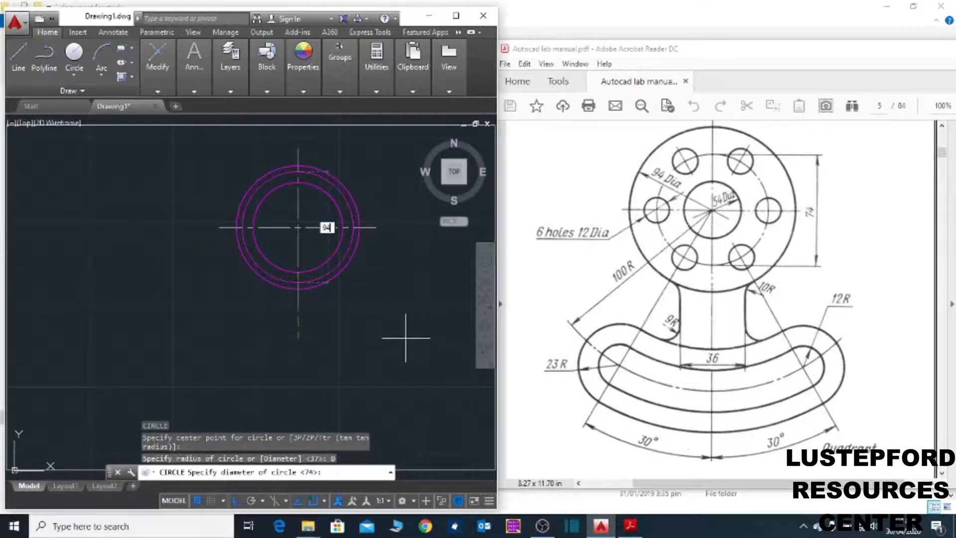
key("Return")
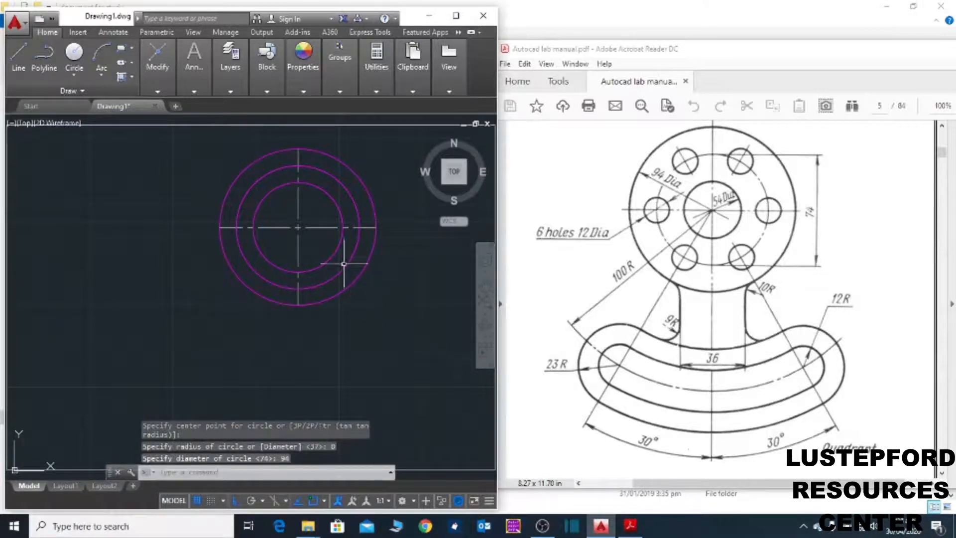
- Match the properties of the horizontal centre line onto the middle, 74-diameter circle
left_click(314, 227)
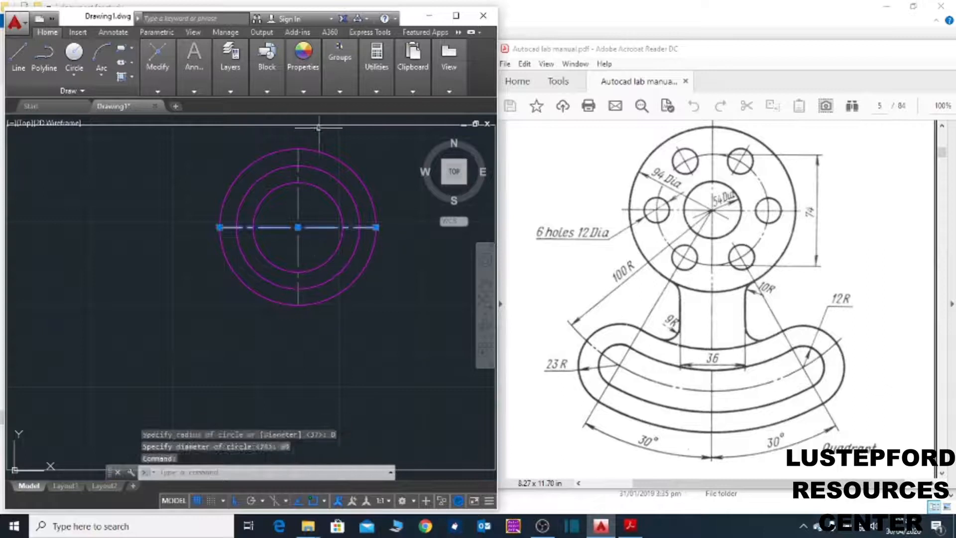
mouse_move(301, 70)
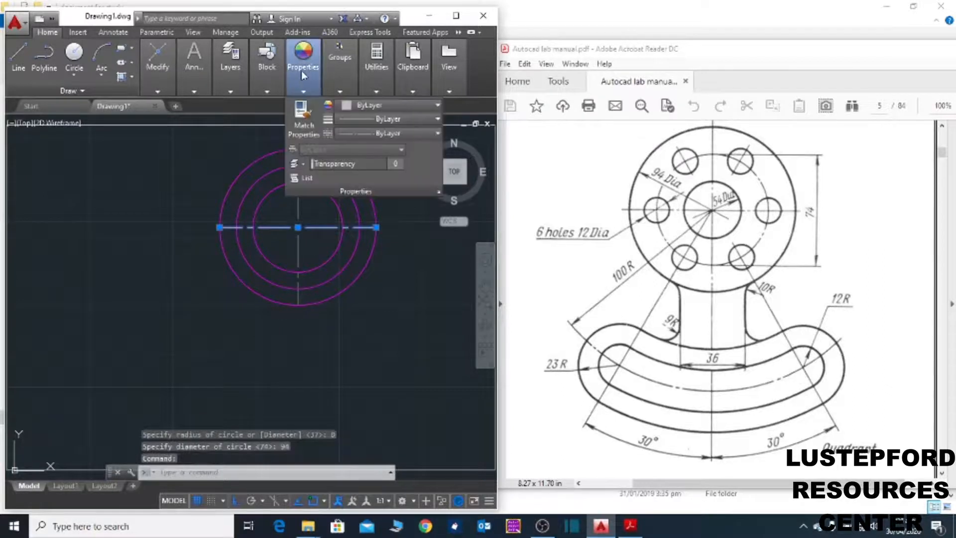
left_click(302, 119)
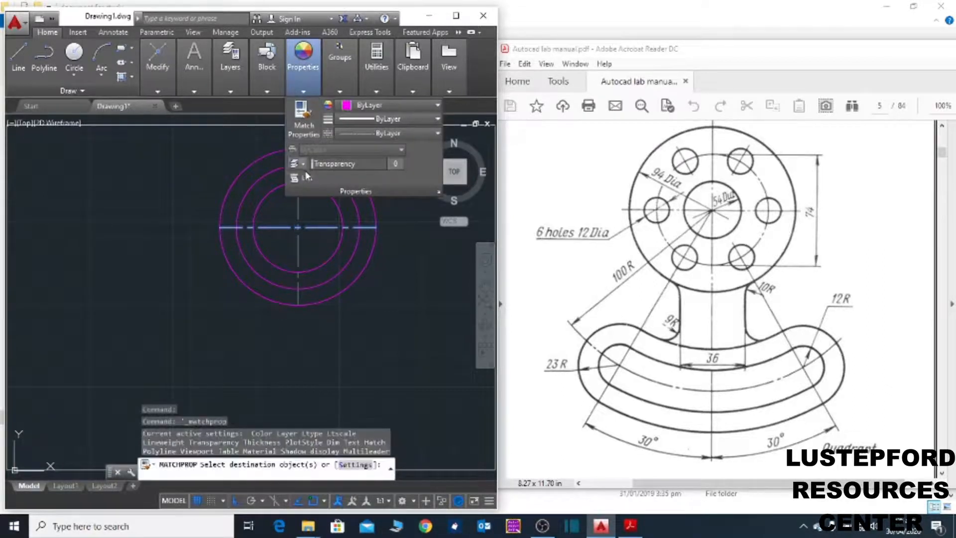
left_click(339, 274)
right_click(402, 299)
left_click(420, 306)
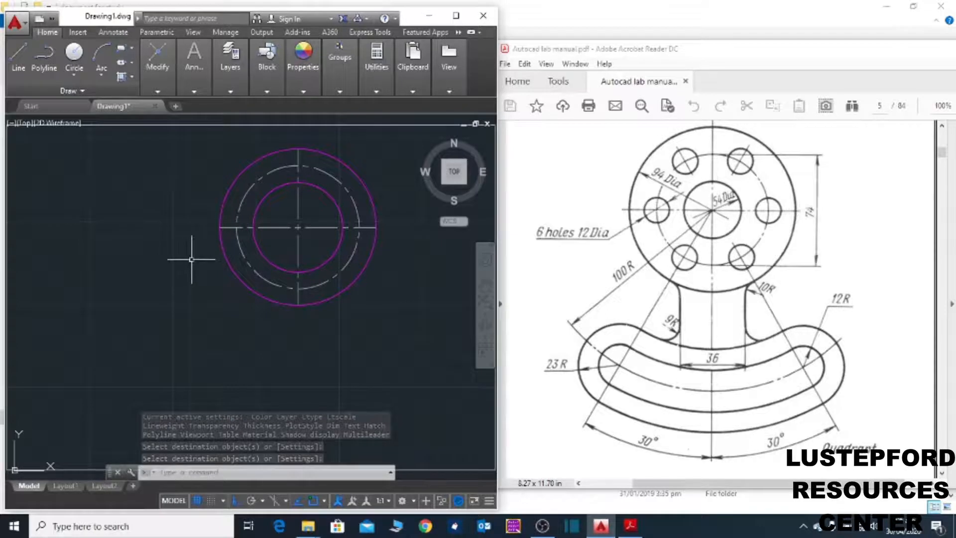
- Draw a hole circle of diameter 12 where the pitch circle crosses the horizontal centre line on the left side
left_click(73, 52)
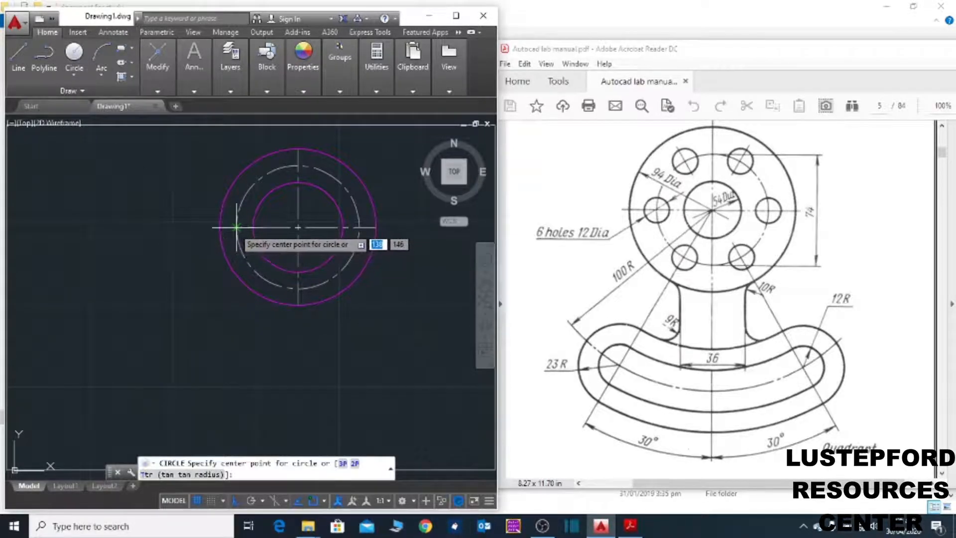
left_click(220, 227)
scroll(199, 226, "up", 3)
right_click(248, 219)
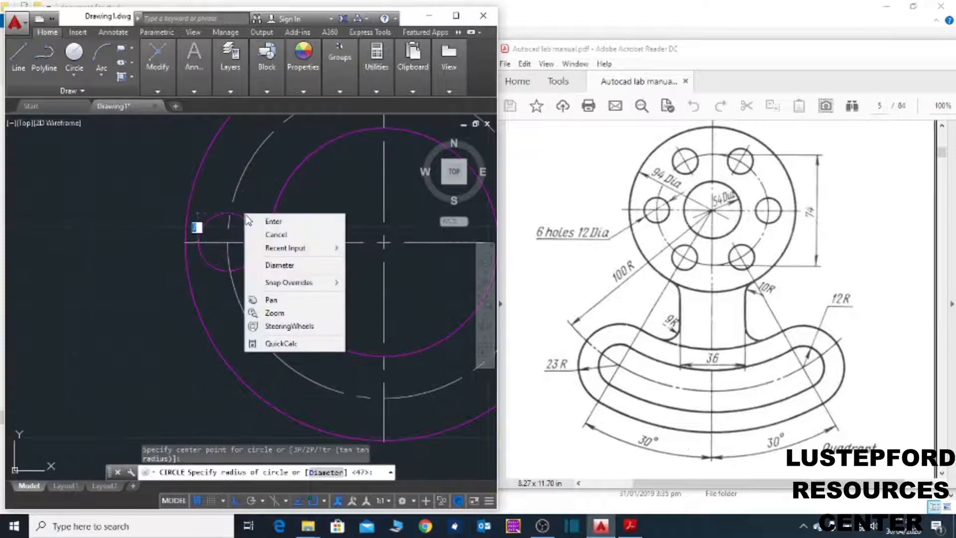
left_click(274, 265)
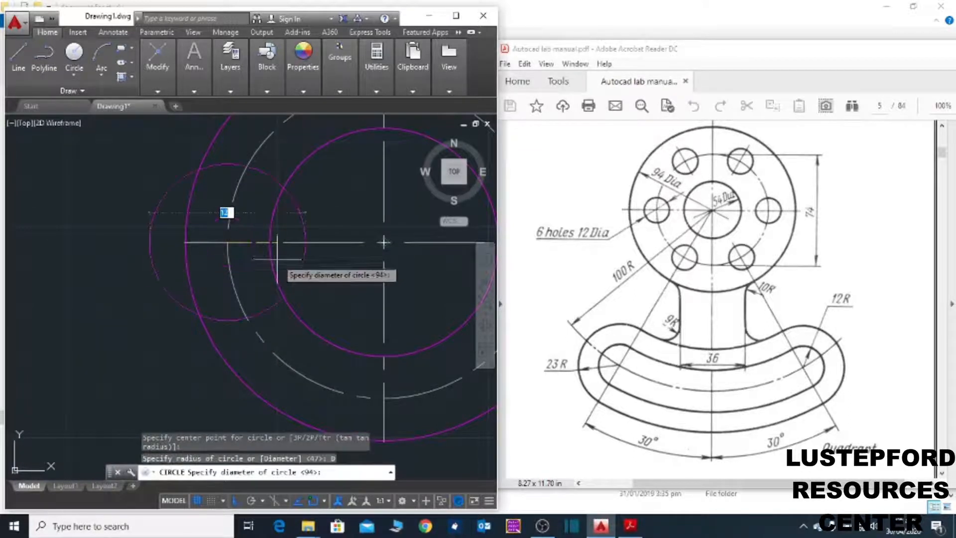
type("12")
key("Return")
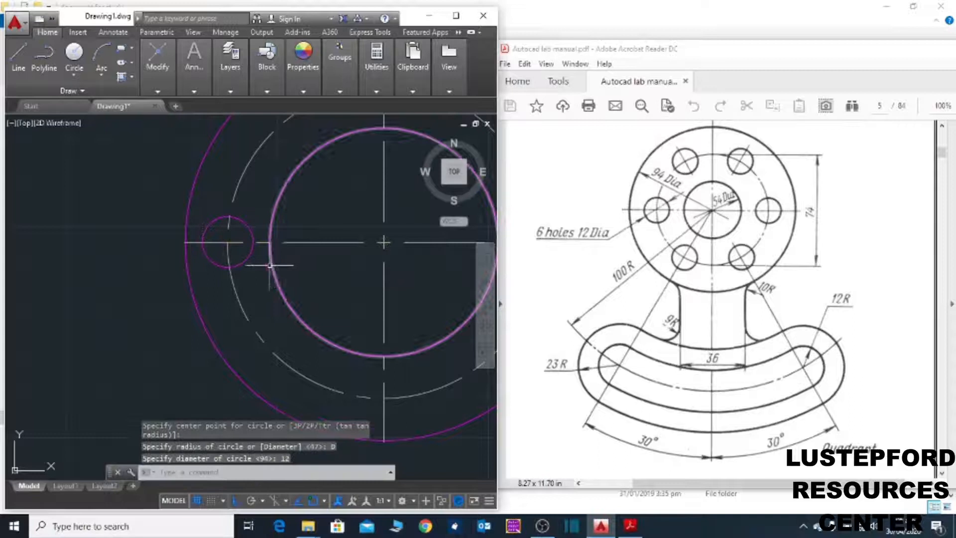
left_click(247, 259)
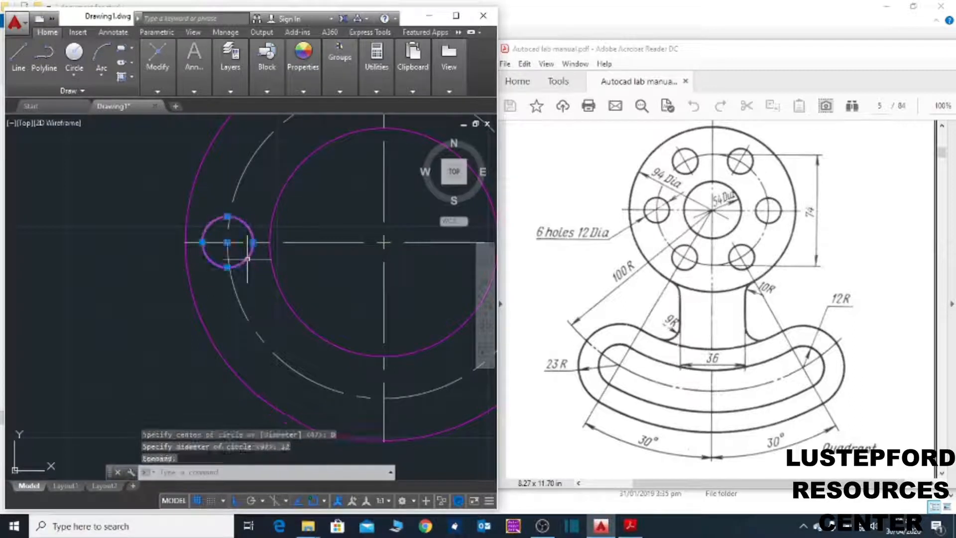
left_click(157, 93)
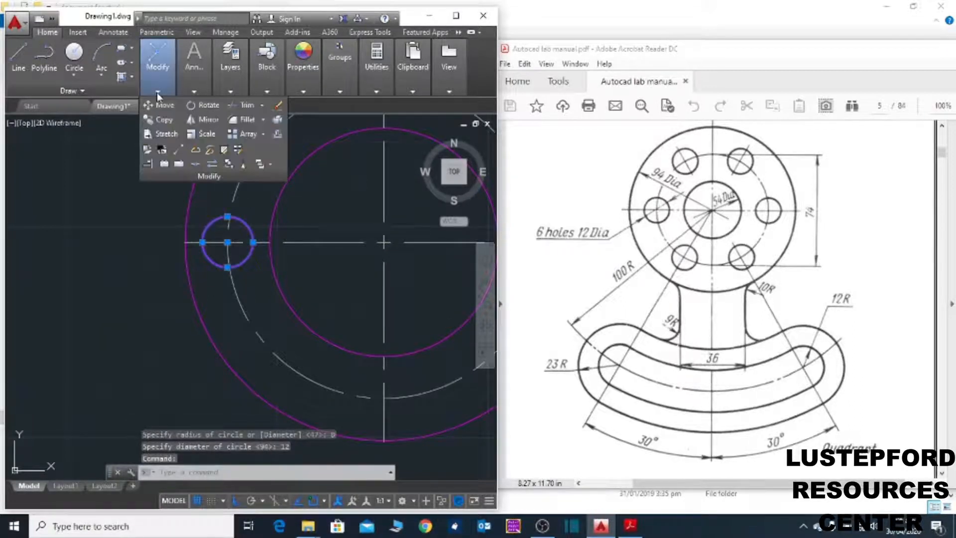
left_click(263, 134)
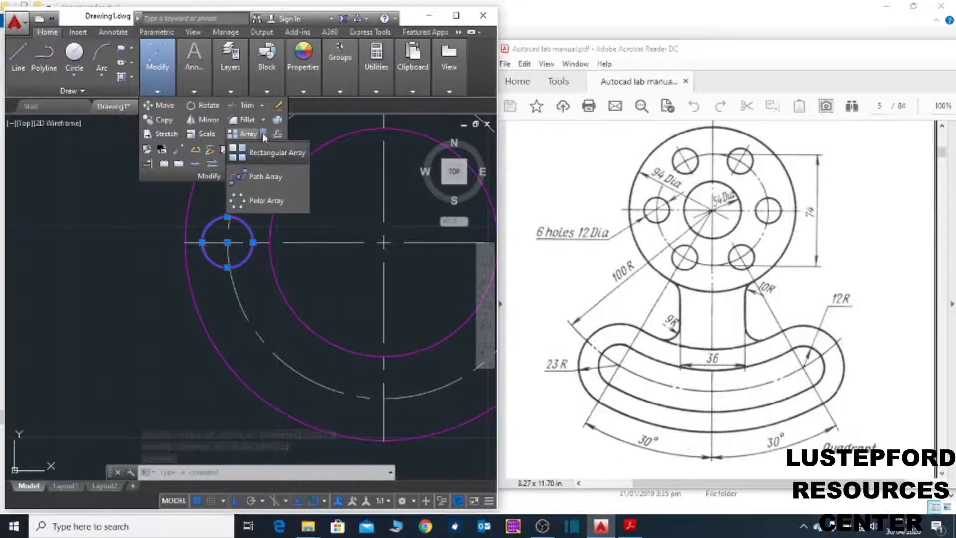
left_click(263, 200)
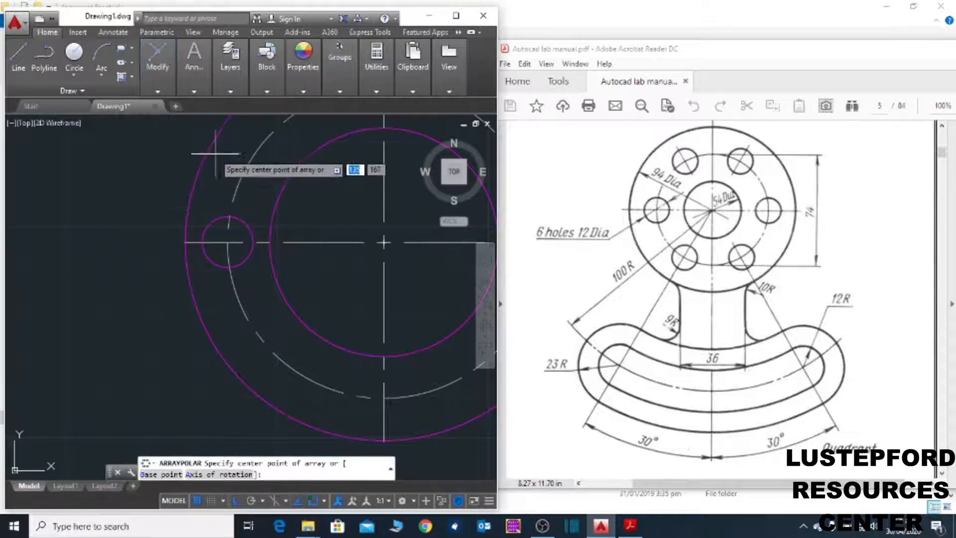
- Create a polar array of the 12-diameter hole around the head's centre with 6 items filling 360 degrees
mouse_move(162, 90)
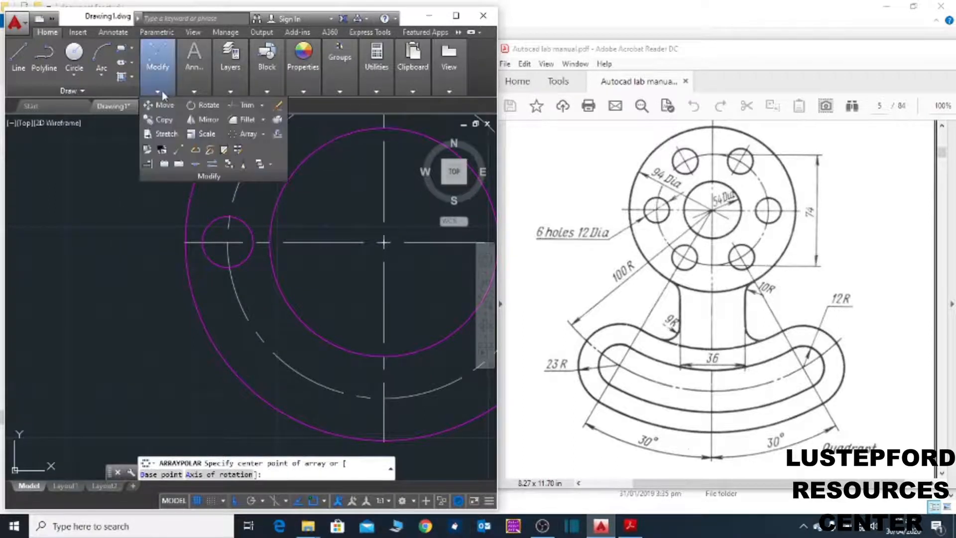
left_click(264, 133)
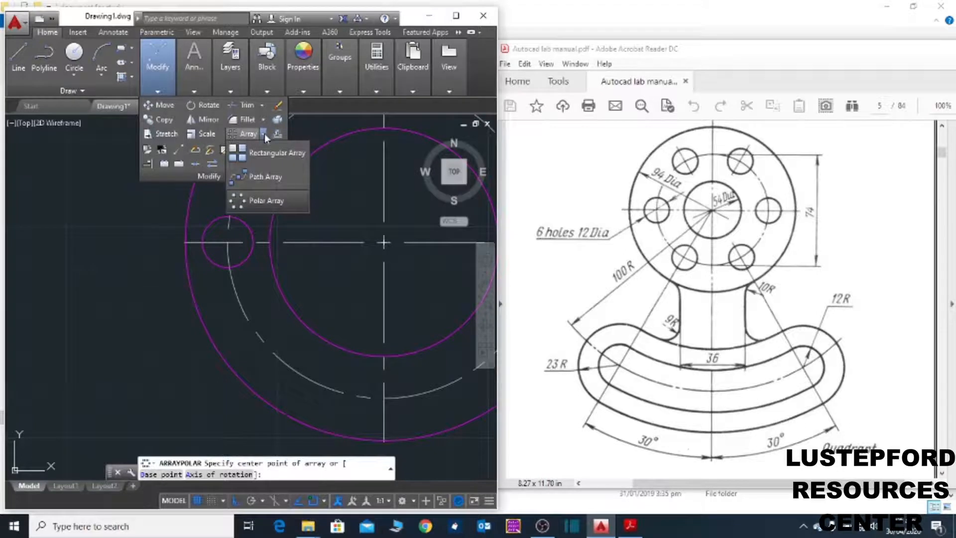
left_click(269, 200)
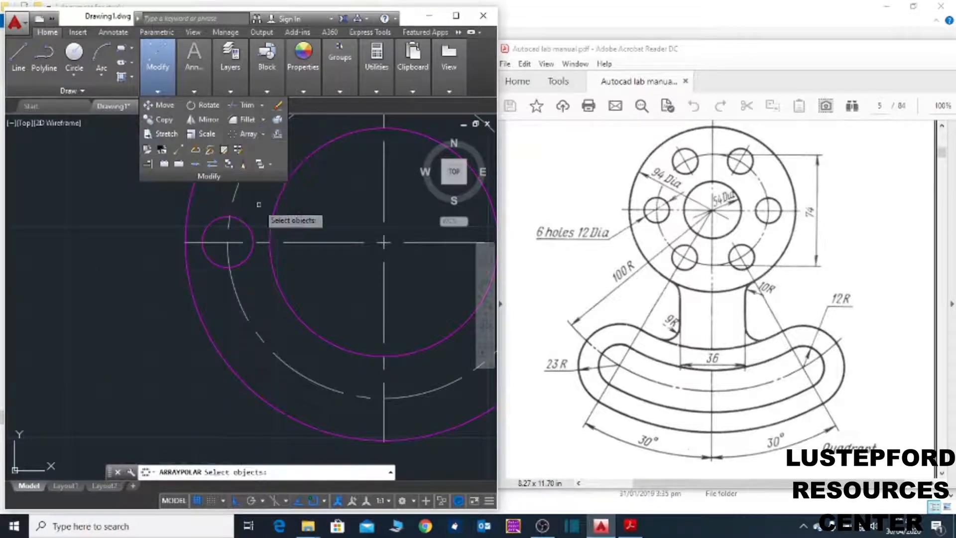
left_click(243, 221)
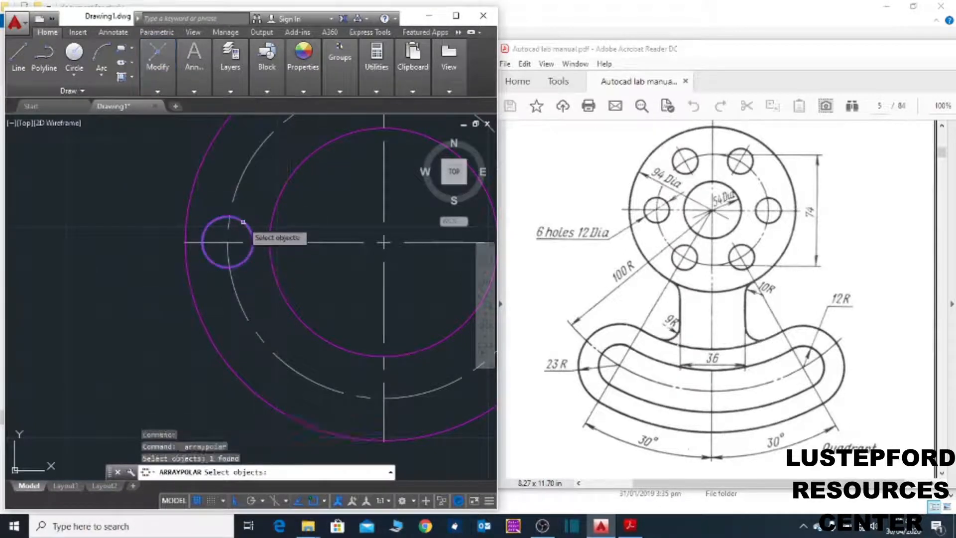
scroll(244, 219, "up", 4)
scroll(247, 210, "down", 5)
key("Return")
scroll(262, 216, "up", 3)
left_click(332, 218)
scroll(332, 219, "up", 2)
scroll(332, 219, "down", 4)
scroll(332, 218, "down", 3)
scroll(369, 204, "up", 5)
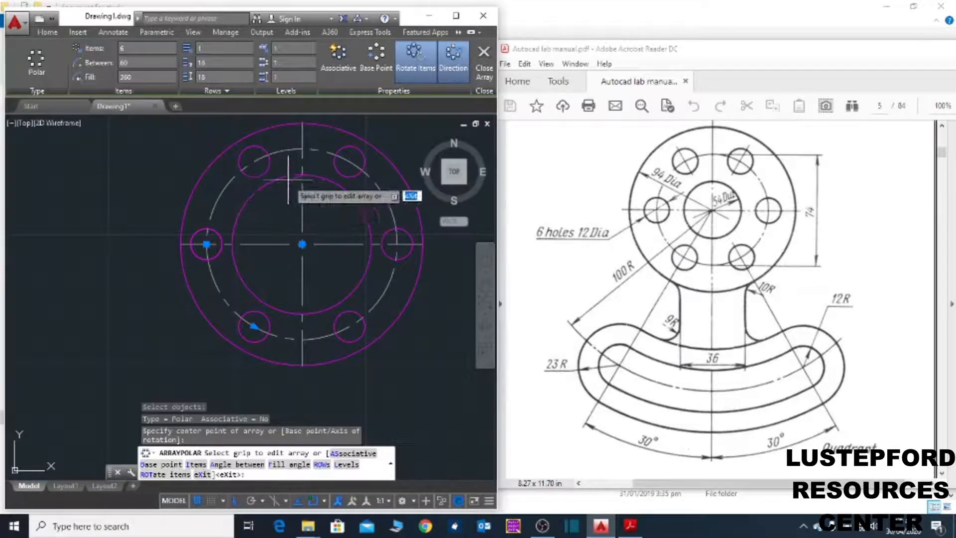
scroll(280, 197, "down", 2)
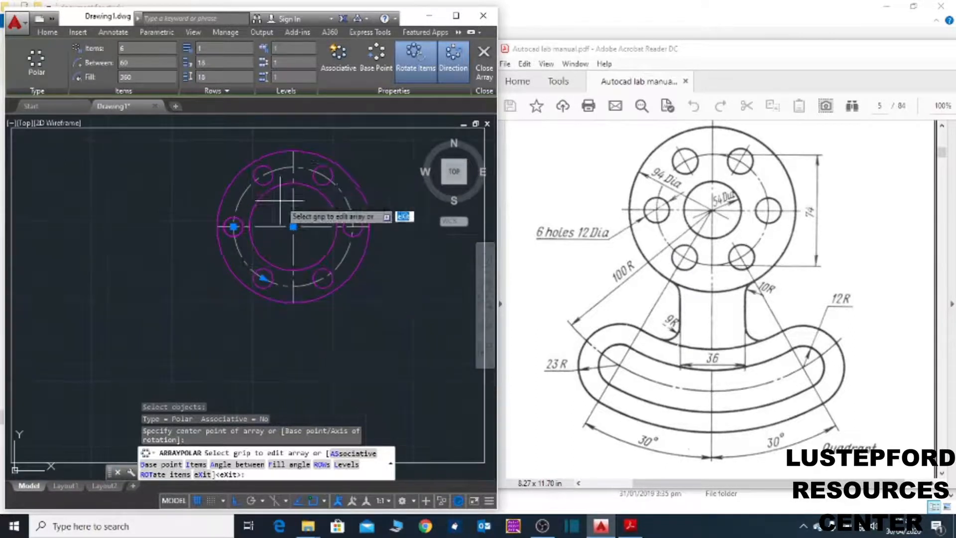
left_click(482, 70)
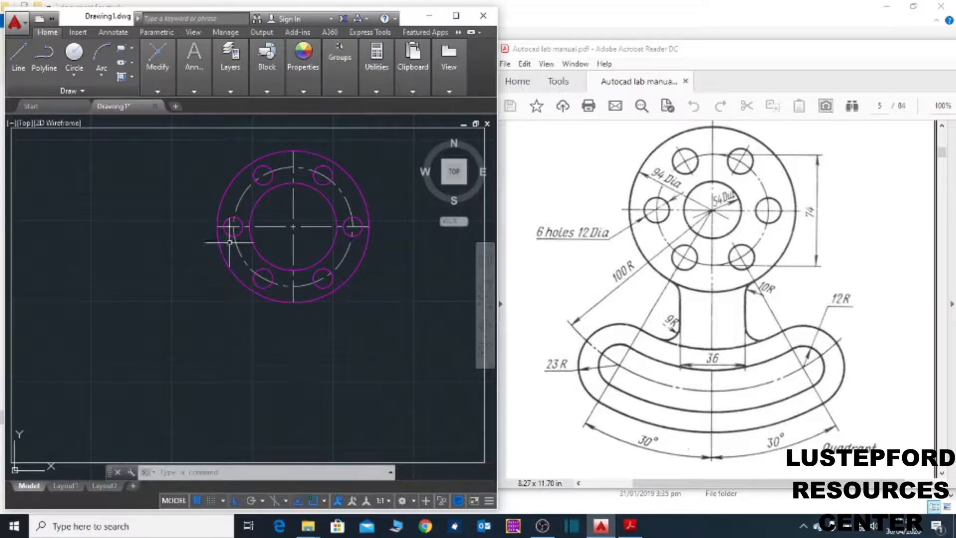
left_click(103, 53)
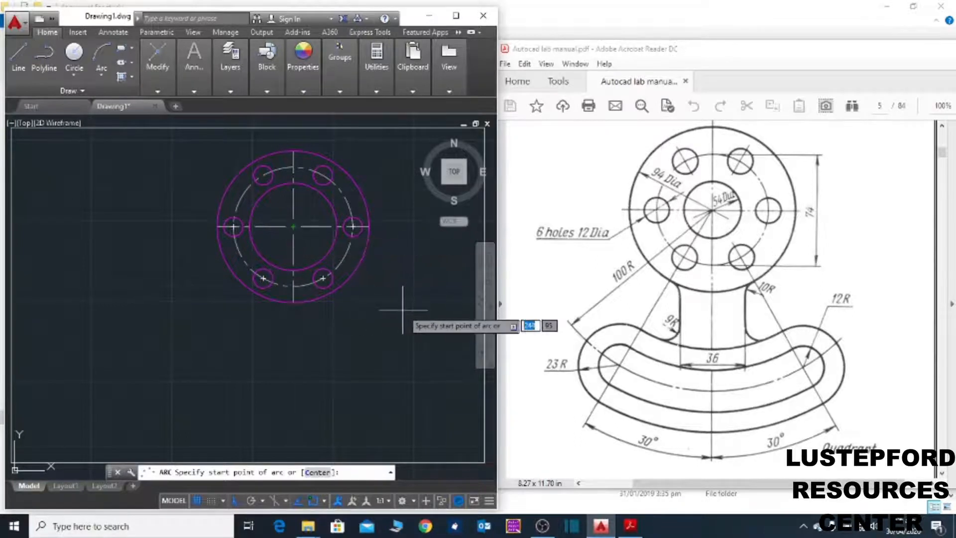
type("c")
key("Return")
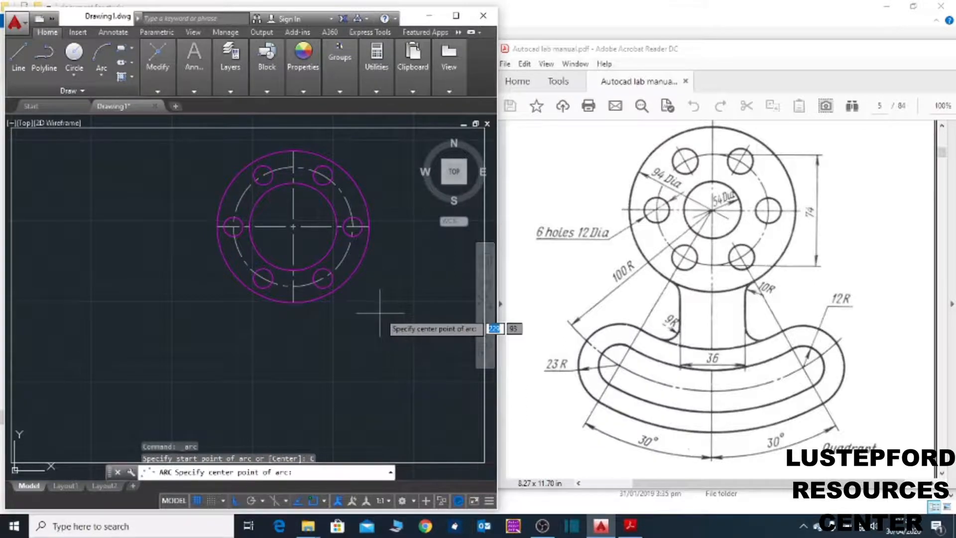
key("F8")
right_click(380, 313, "shift")
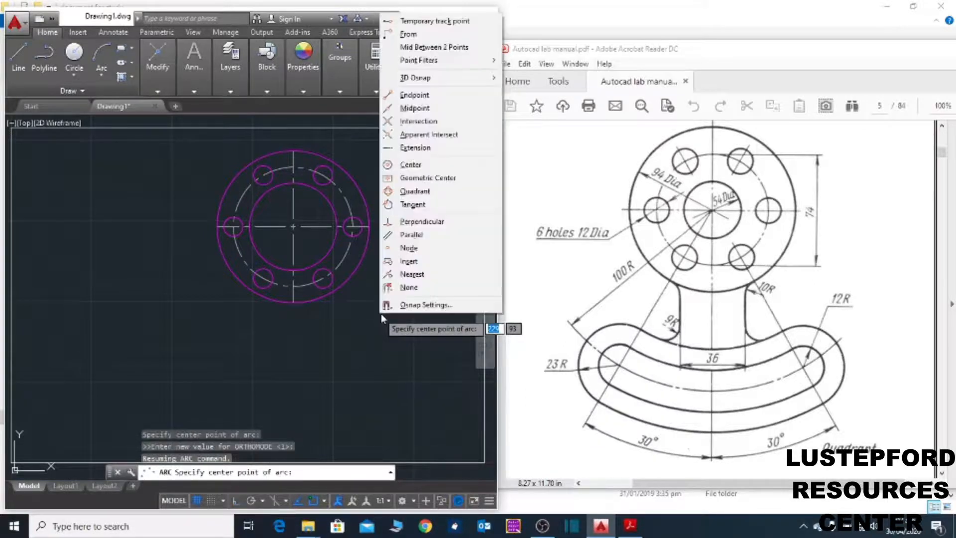
left_click(401, 31)
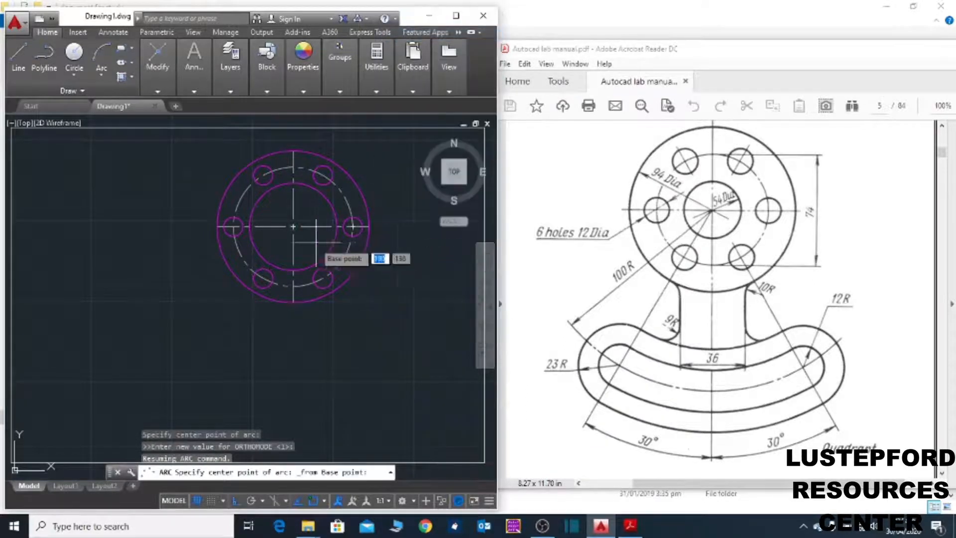
left_click(293, 226)
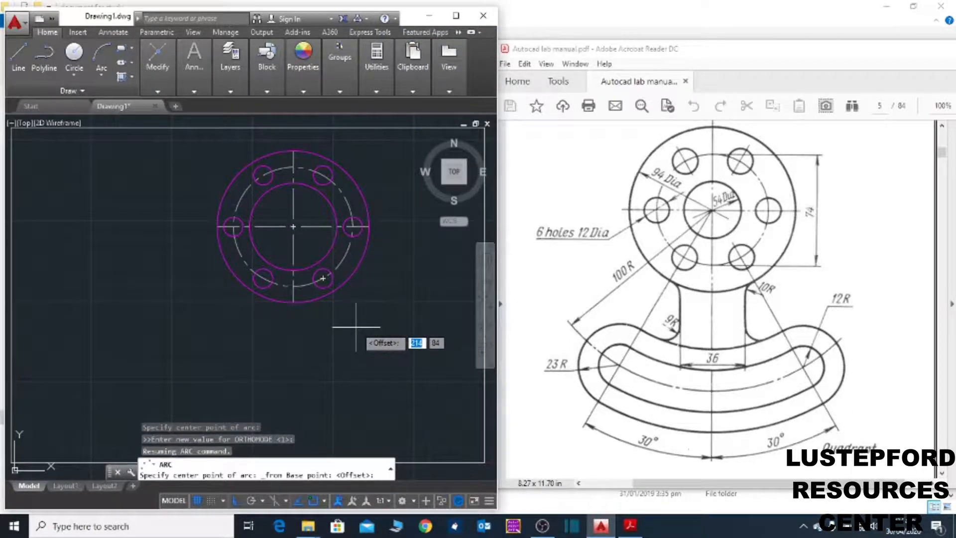
type("@180<")
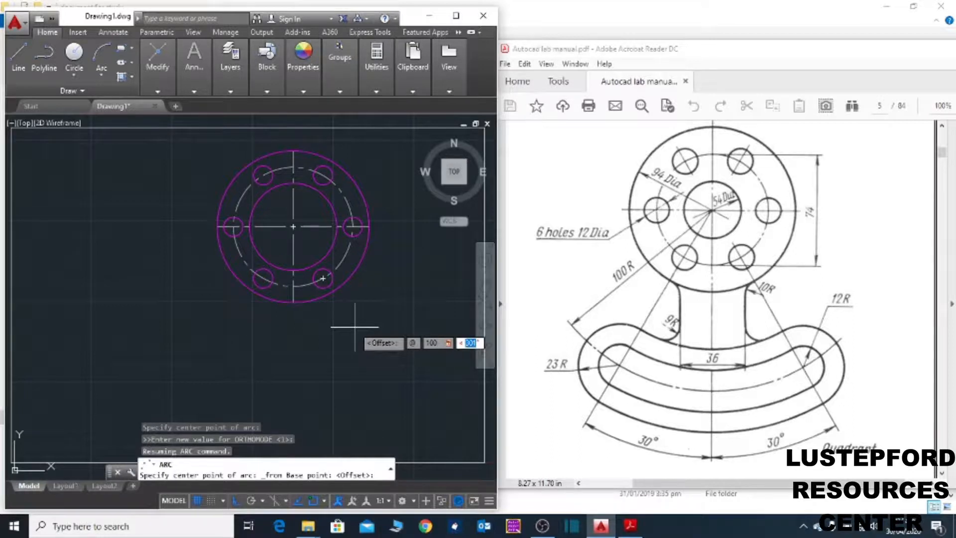
type("-60")
key("Return")
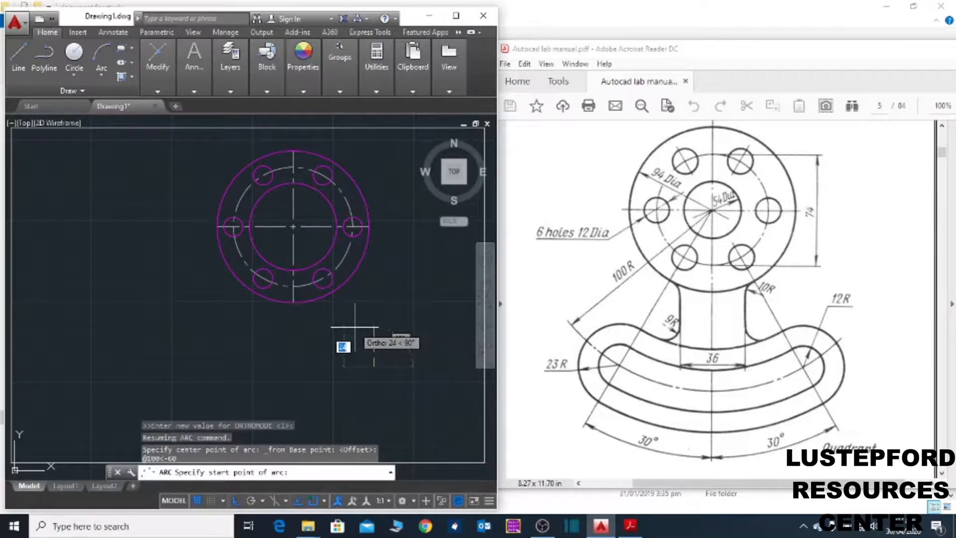
scroll(382, 369, "up", 2)
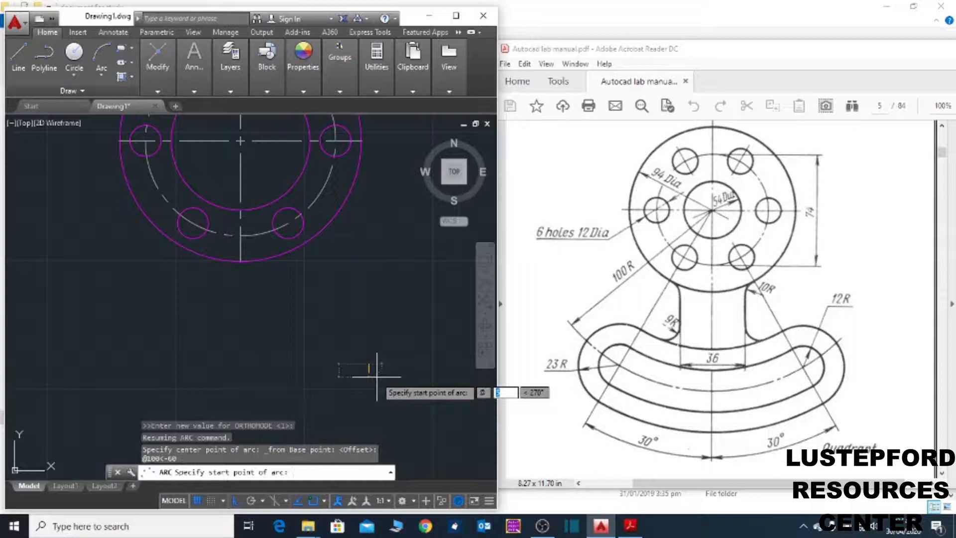
type("12")
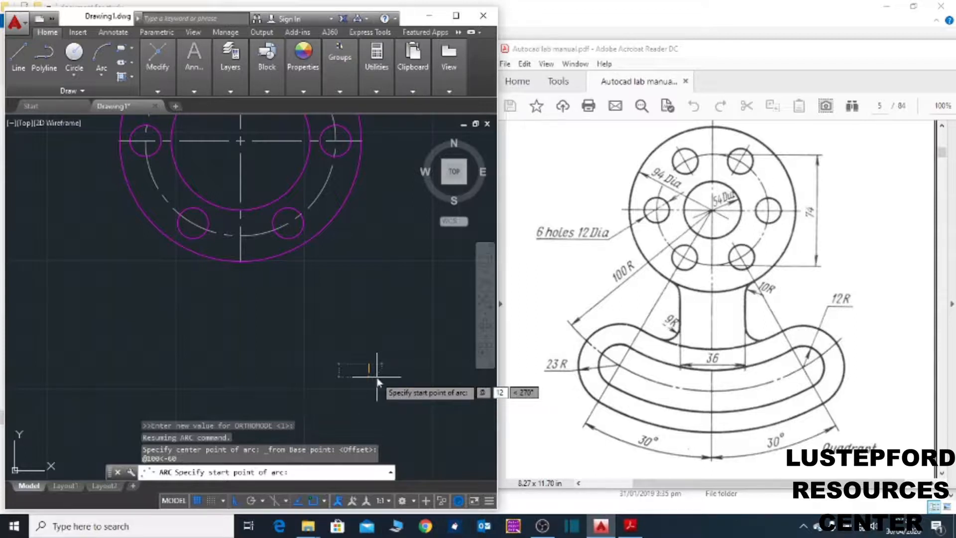
key("Tab")
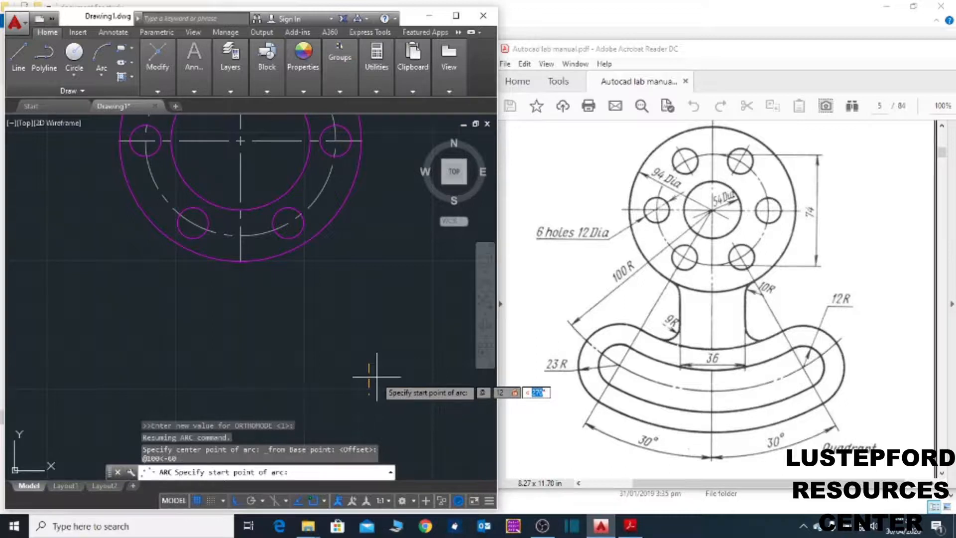
type("-60")
key("Return")
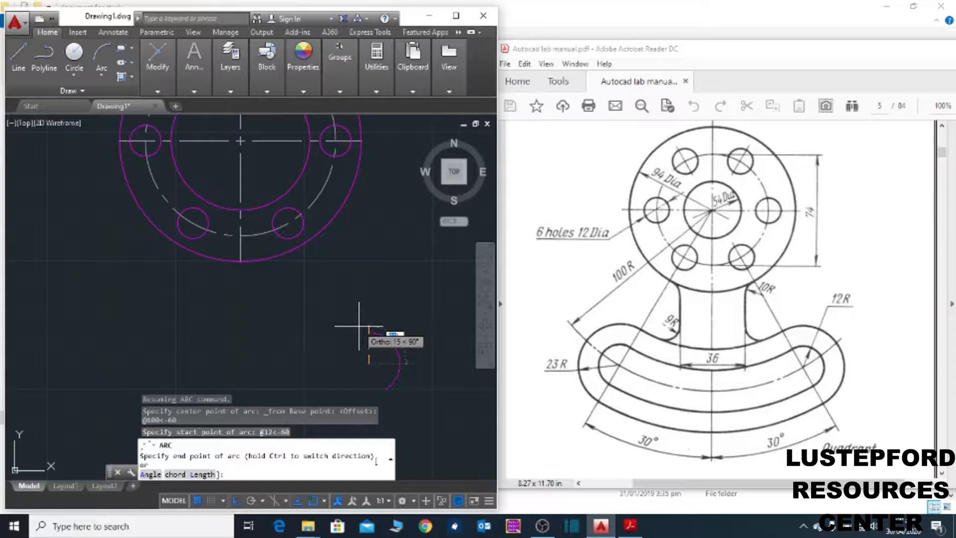
key("F8")
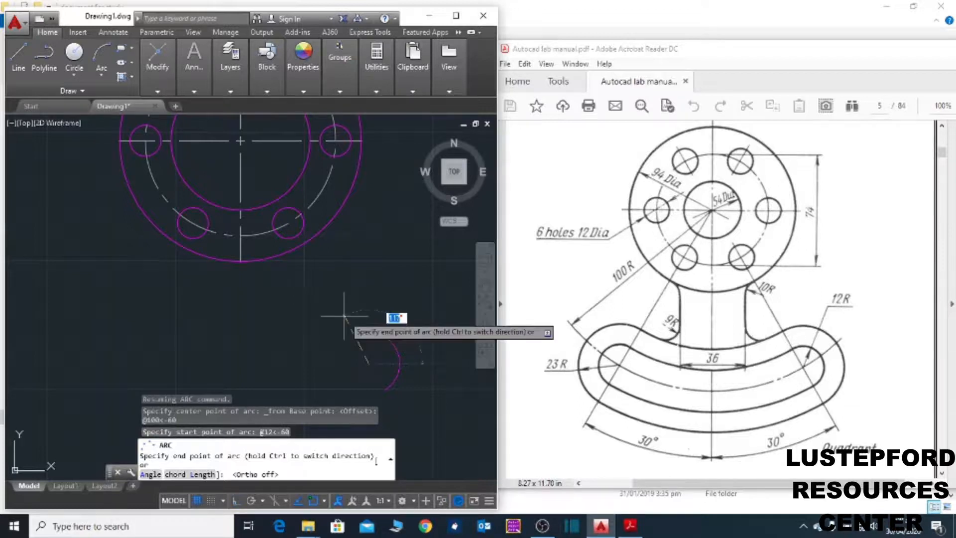
right_click(343, 316)
left_click(371, 365)
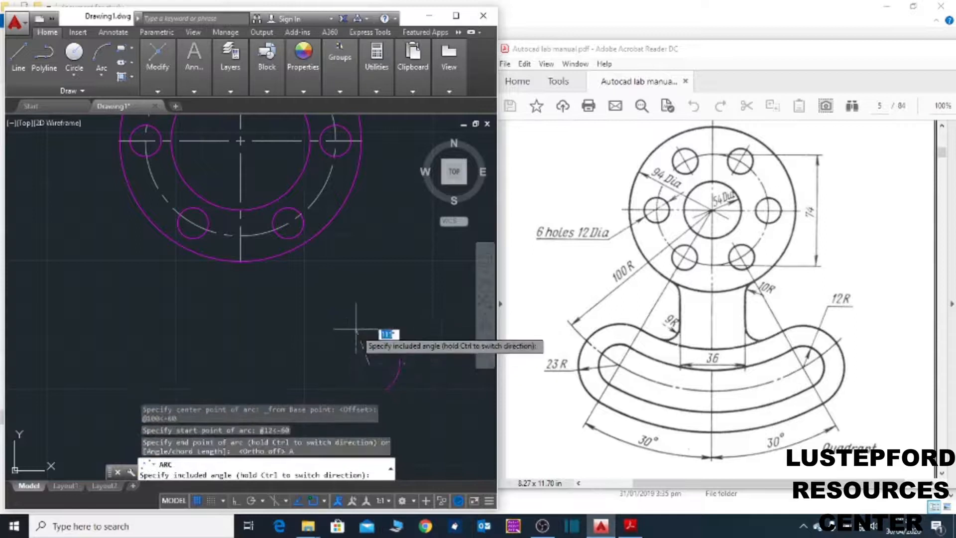
type("100")
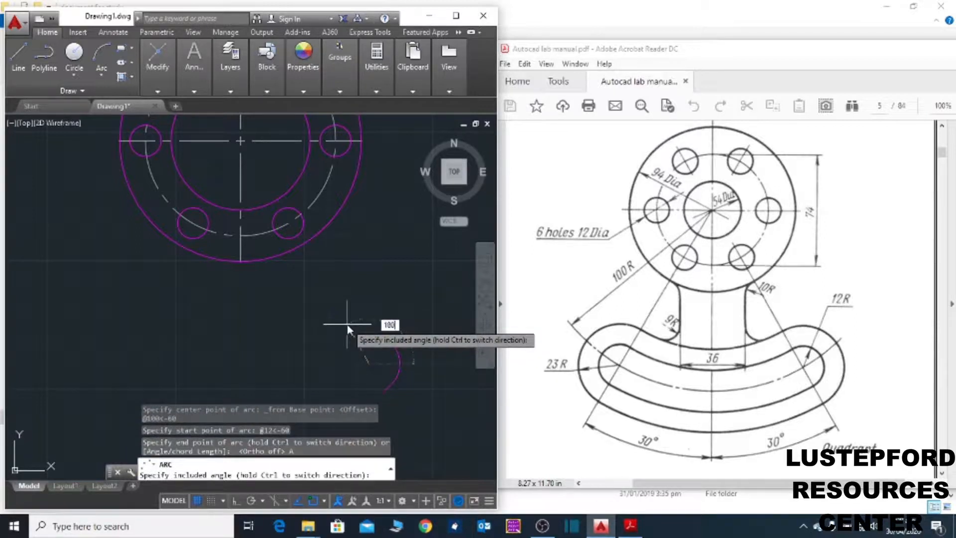
key("Return")
- Mirror the slot's end arc about the head's vertical centre line, keeping the source arc
scroll(358, 364, "down", 2)
scroll(294, 377, "up", 4)
scroll(328, 371, "down", 4)
scroll(326, 369, "up", 4)
scroll(329, 373, "down", 4)
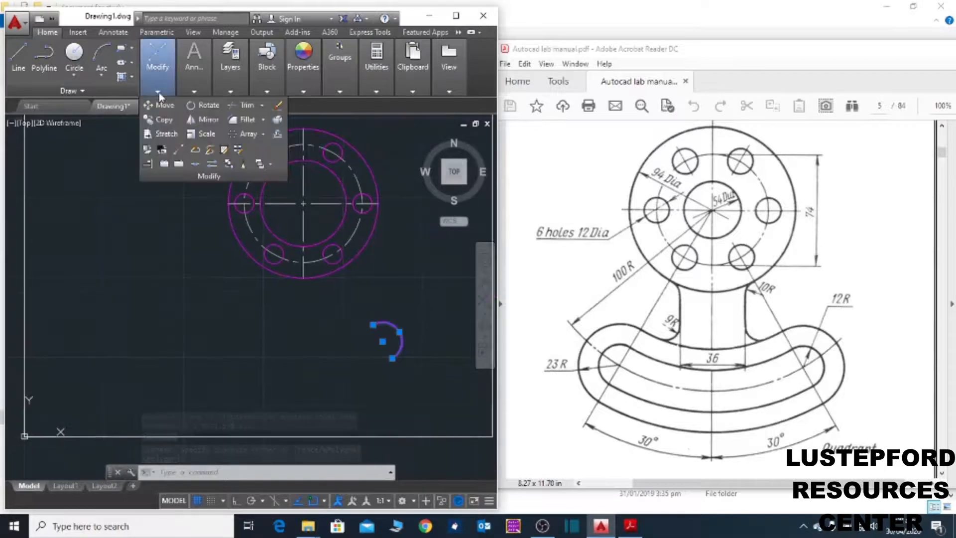
left_click(204, 119)
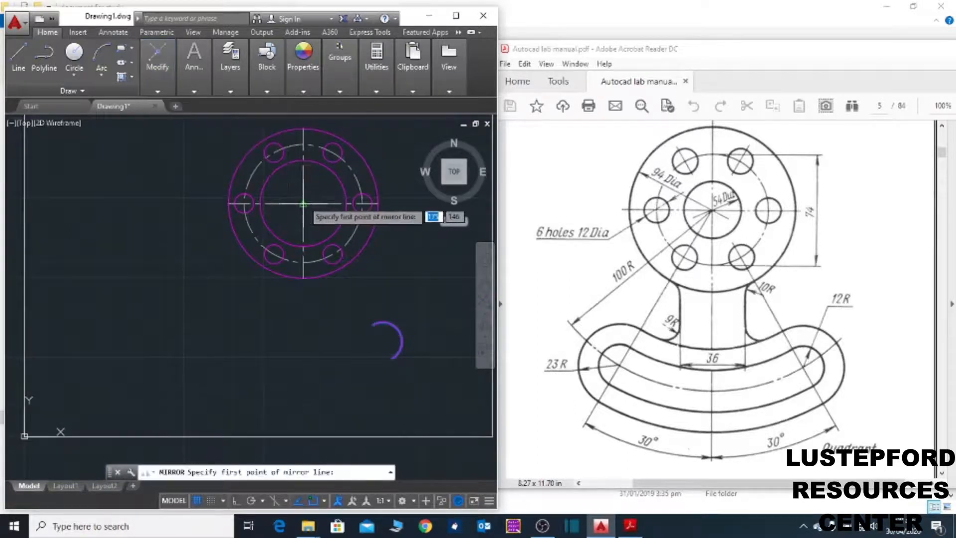
left_click(303, 203)
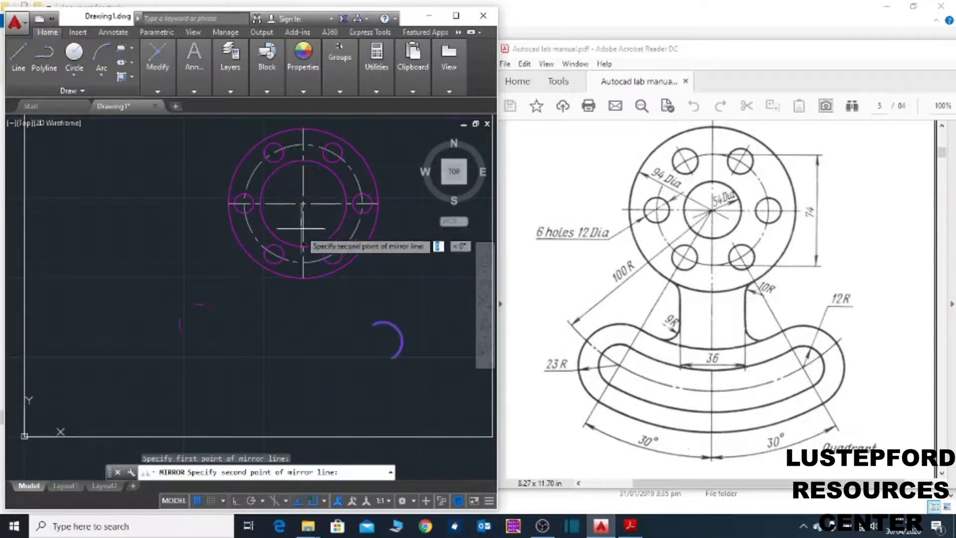
left_click(303, 278)
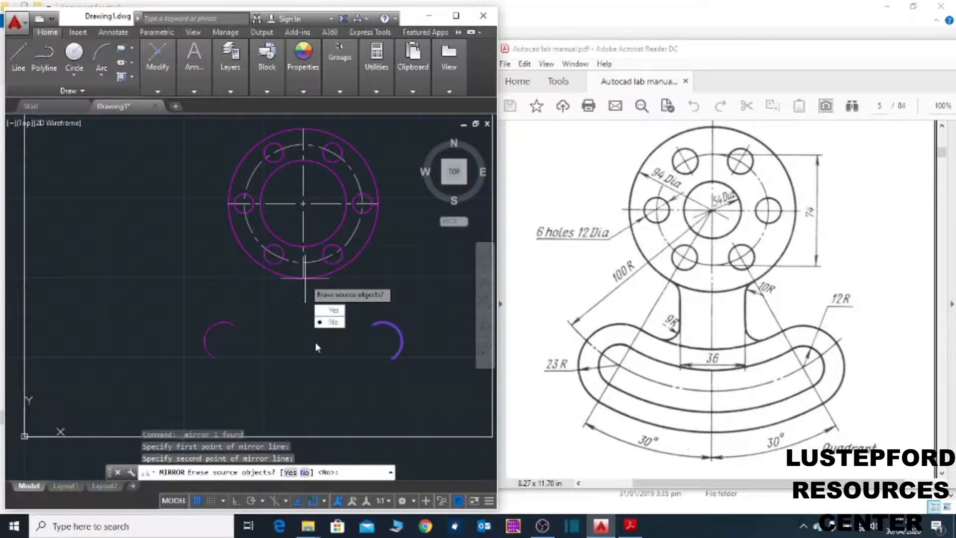
key("Return")
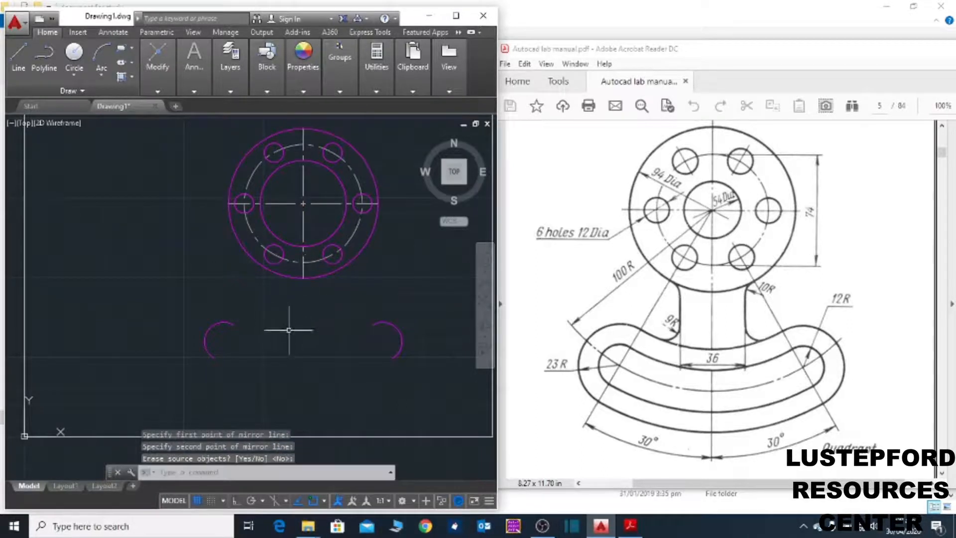
- Draw the slot's lower arc, centred on the head's centre, between the lower endpoints of the two end arcs
left_click(101, 52)
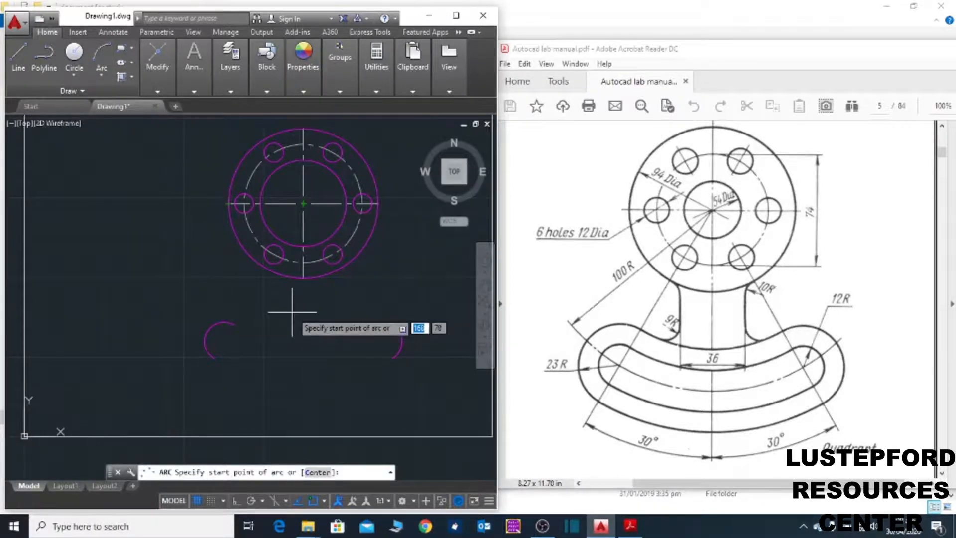
left_click(214, 357)
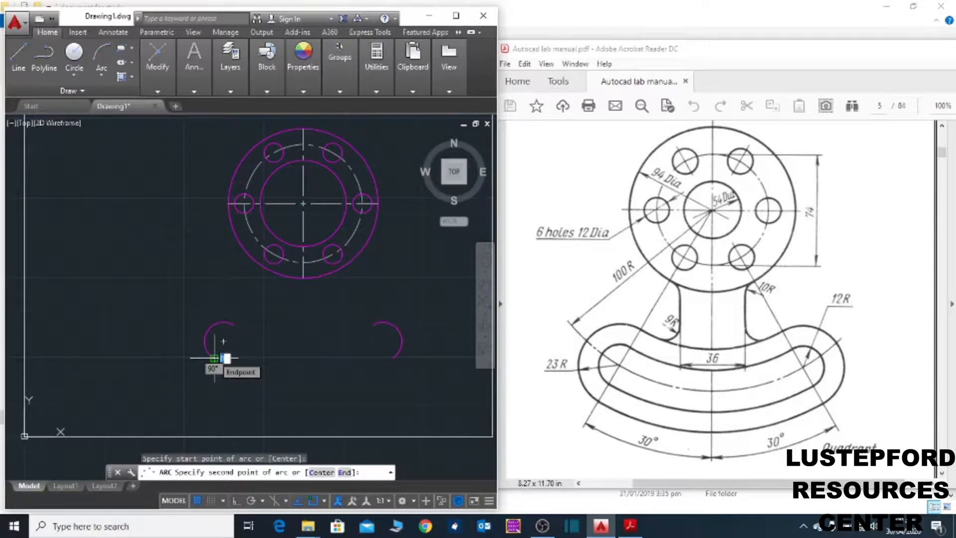
type("c")
key("Return")
left_click(303, 203)
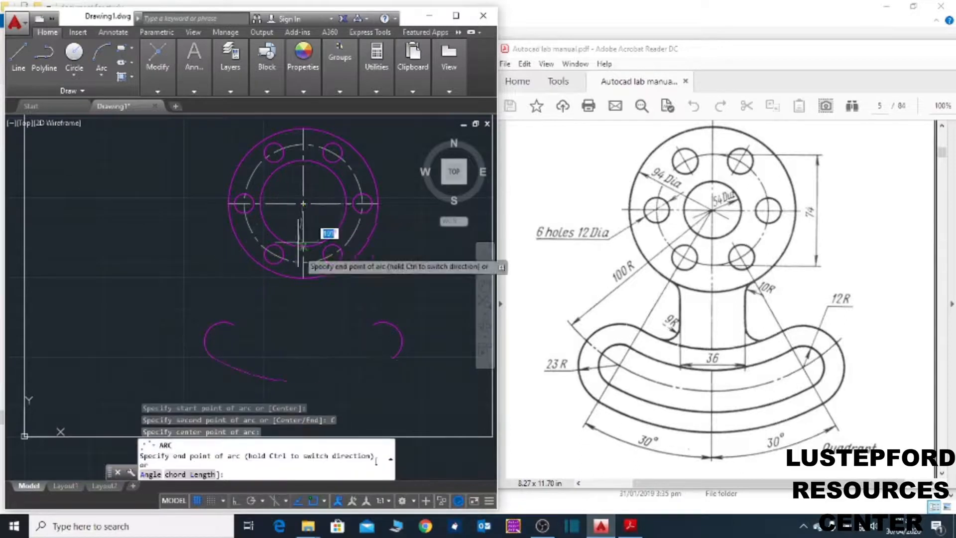
left_click(393, 357)
- Draw the slot's upper arc, centred on the head's centre, between the upper endpoints of the two end arcs
key("Return")
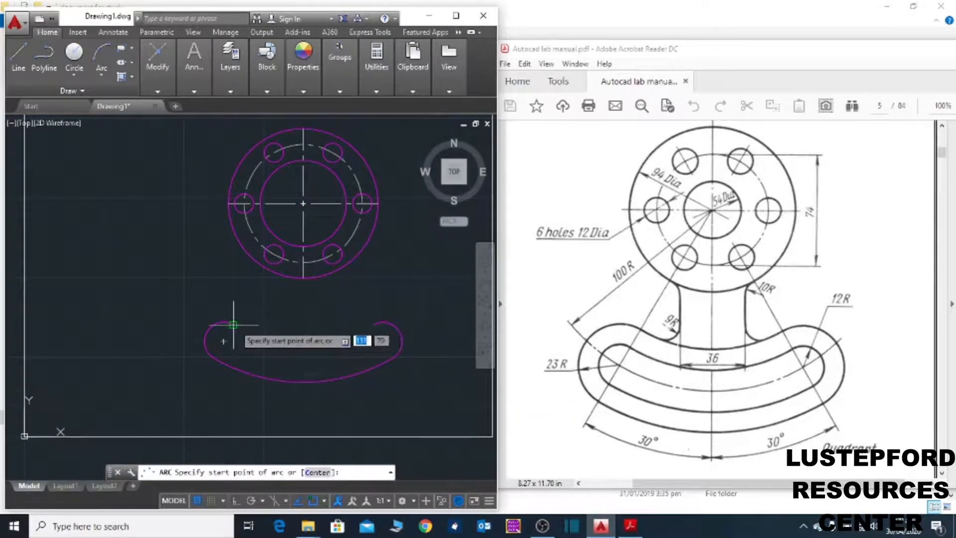
left_click(233, 324)
right_click(268, 317)
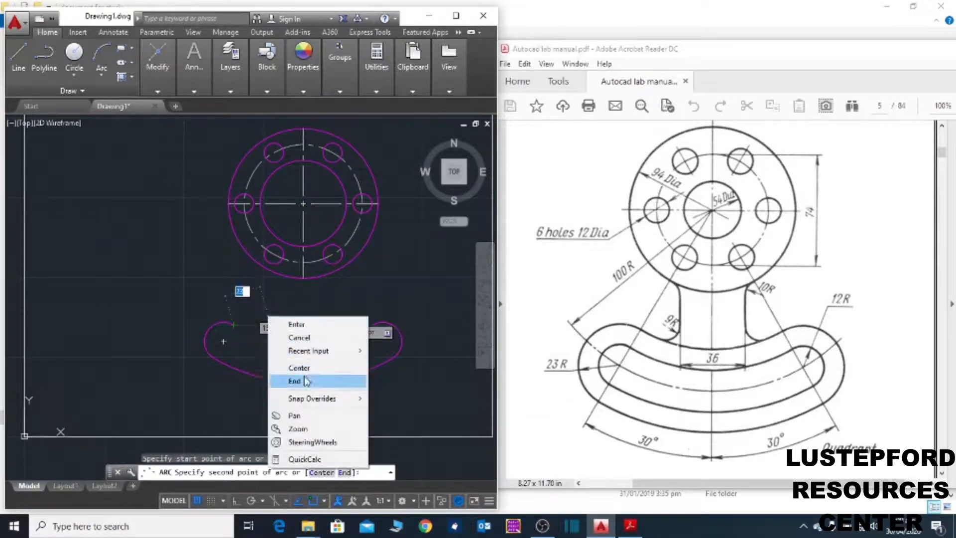
left_click(299, 367)
left_click(302, 203)
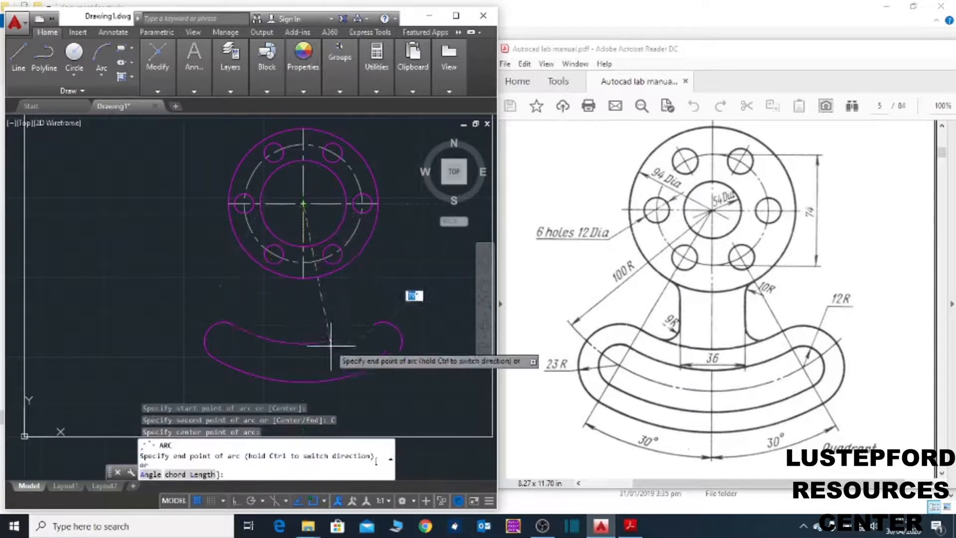
left_click(380, 323)
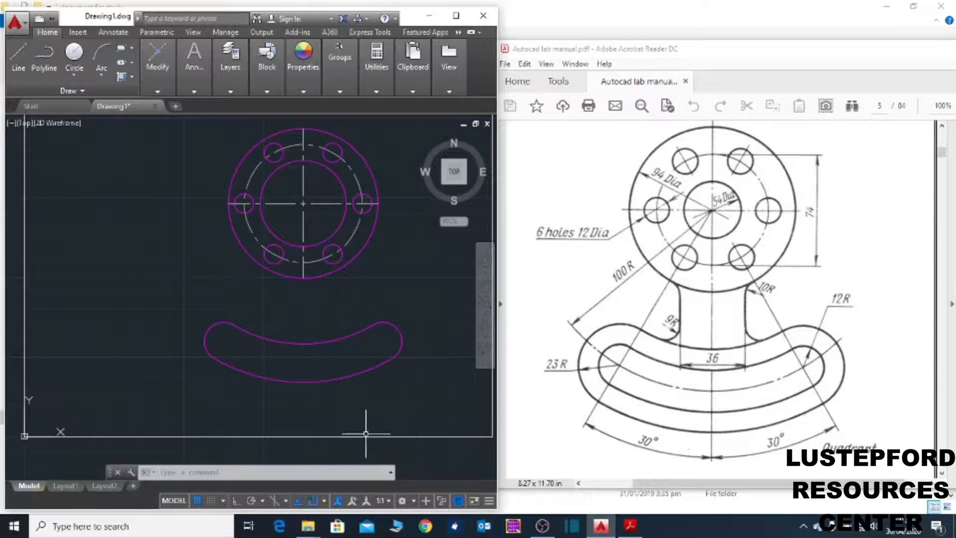
- Calculate 23-12 with the CAL command for the spacing between the slot and its outer outline
type("CAL")
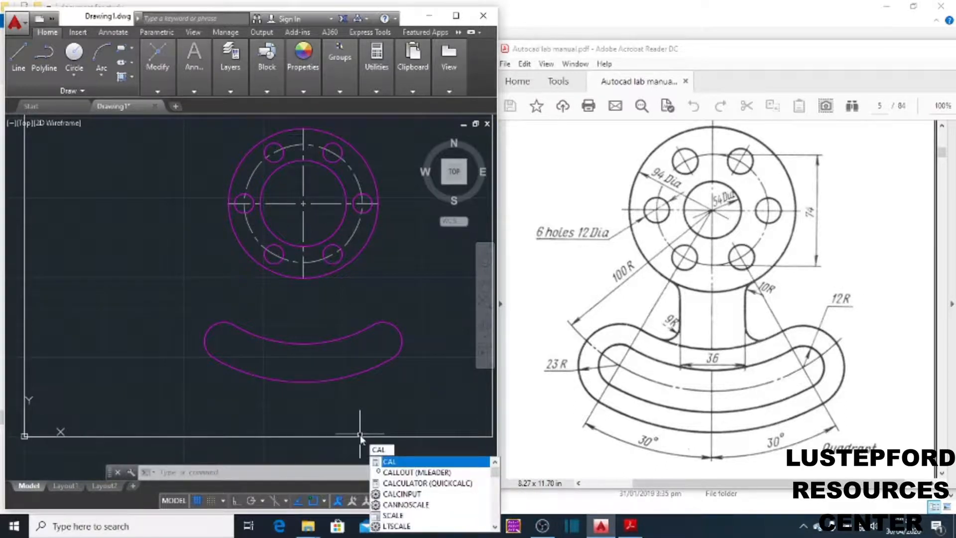
key("Return")
type("23-12")
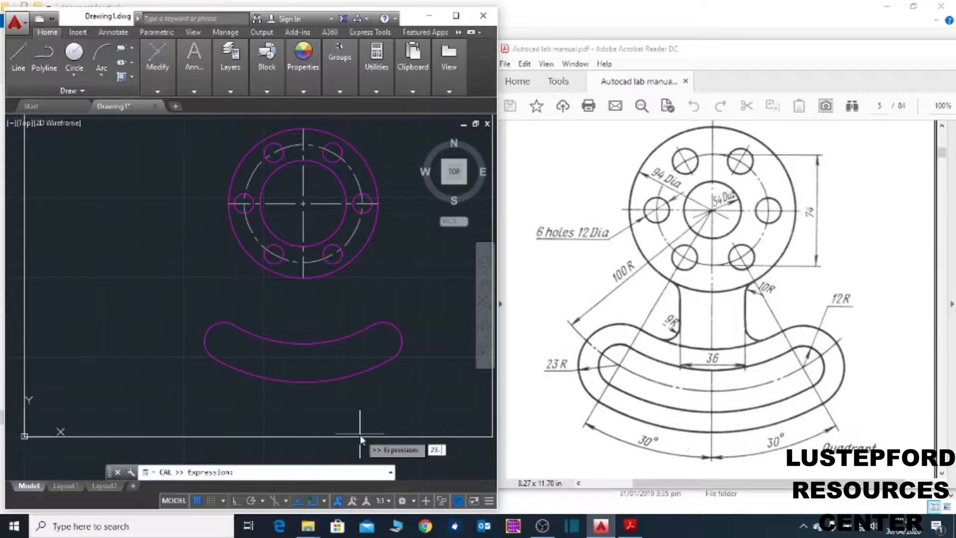
key("Return")
- Offset the slot's two end arcs and its upper and lower arcs outward by 11
left_click(158, 65)
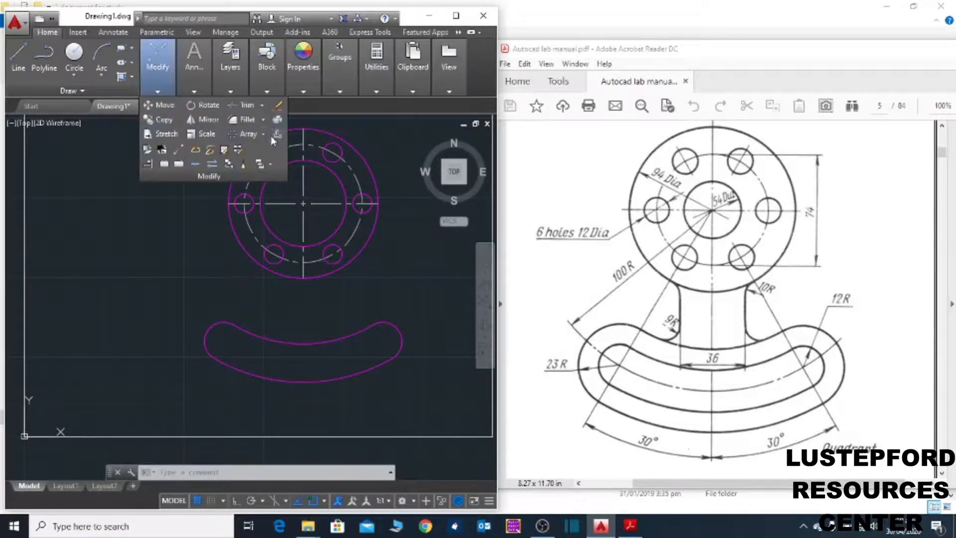
left_click(277, 134)
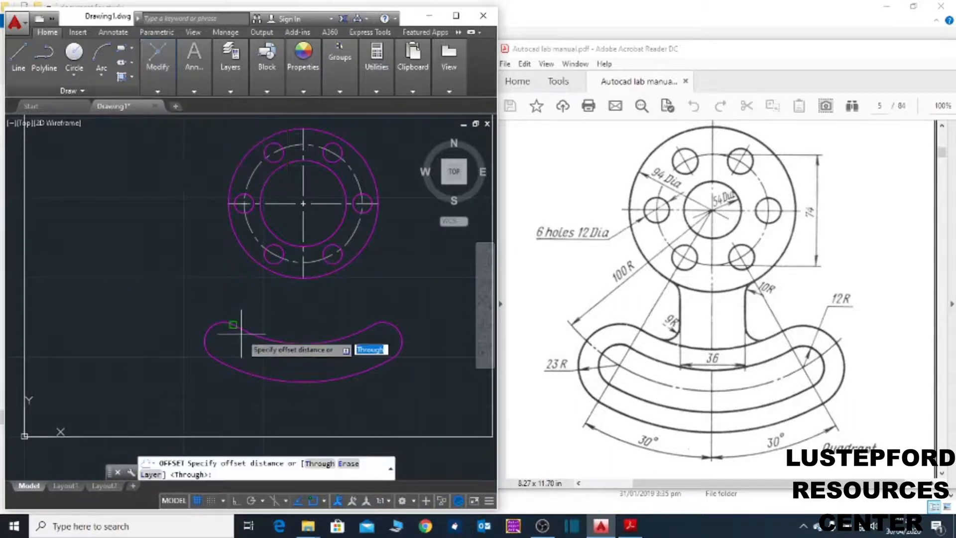
type("11")
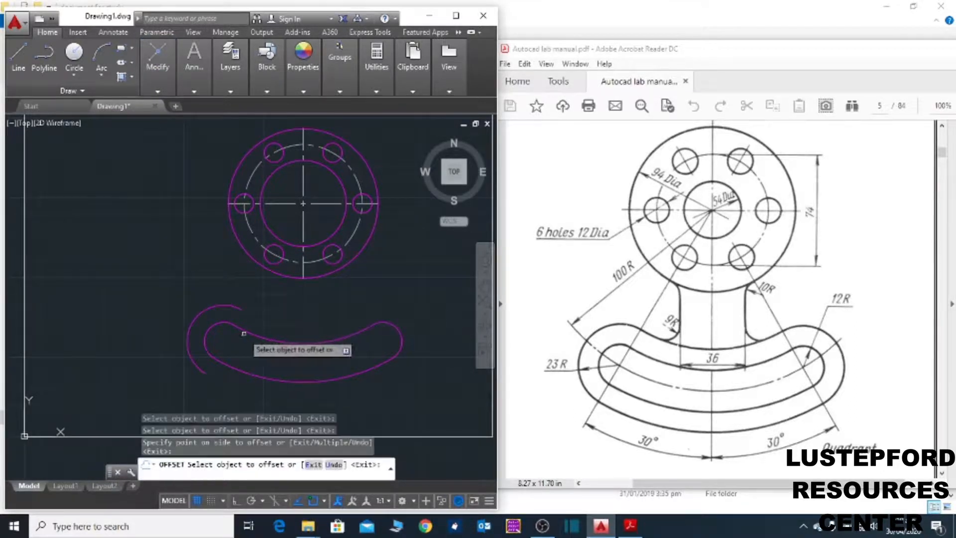
left_click(243, 333)
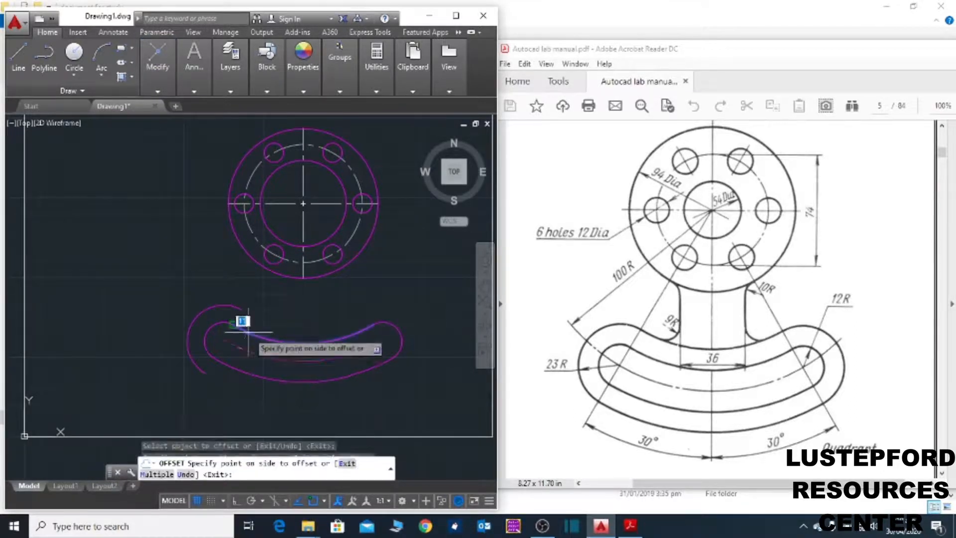
left_click(286, 328)
left_click(393, 329)
left_click(396, 305)
left_click(349, 382)
left_click(310, 395)
scroll(280, 333, "down", 2)
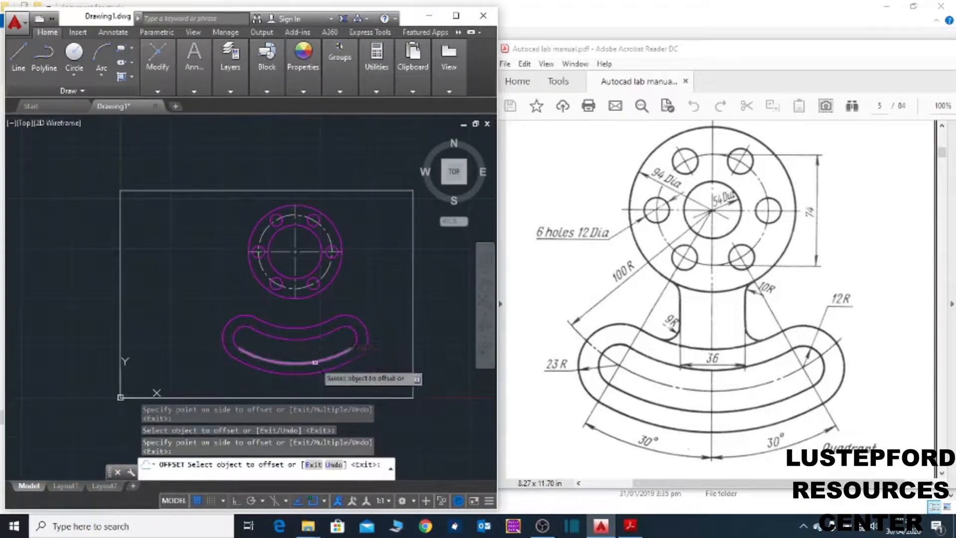
right_click(386, 294)
left_click(408, 302)
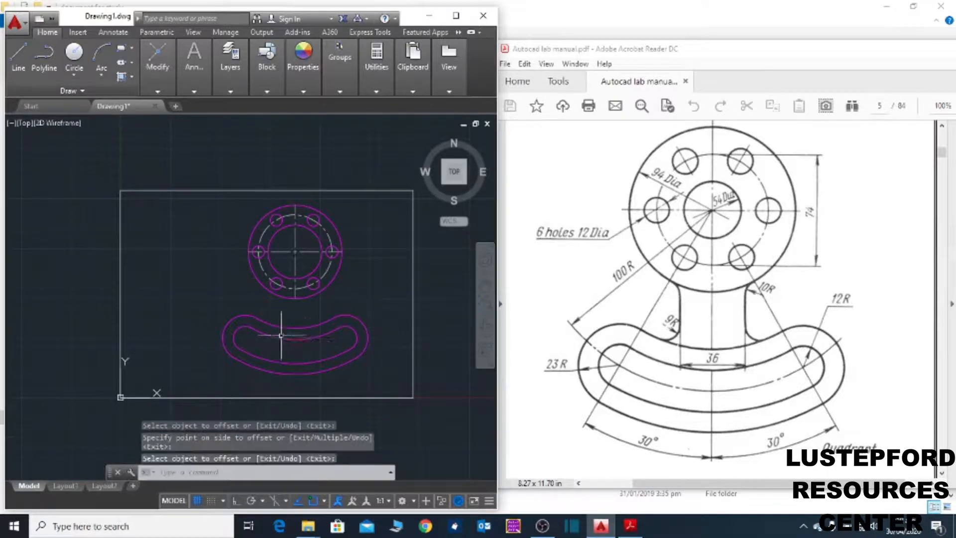
- Stretch the lower end of the head's vertical centre line straight down past the slot's outer outline with Ortho on
scroll(284, 336, "up", 2)
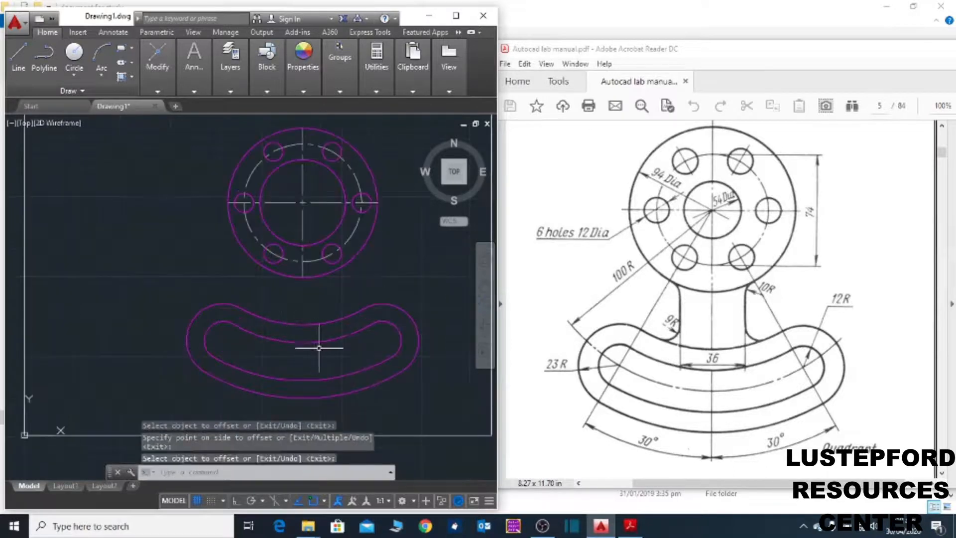
left_click(303, 269)
left_click(303, 277)
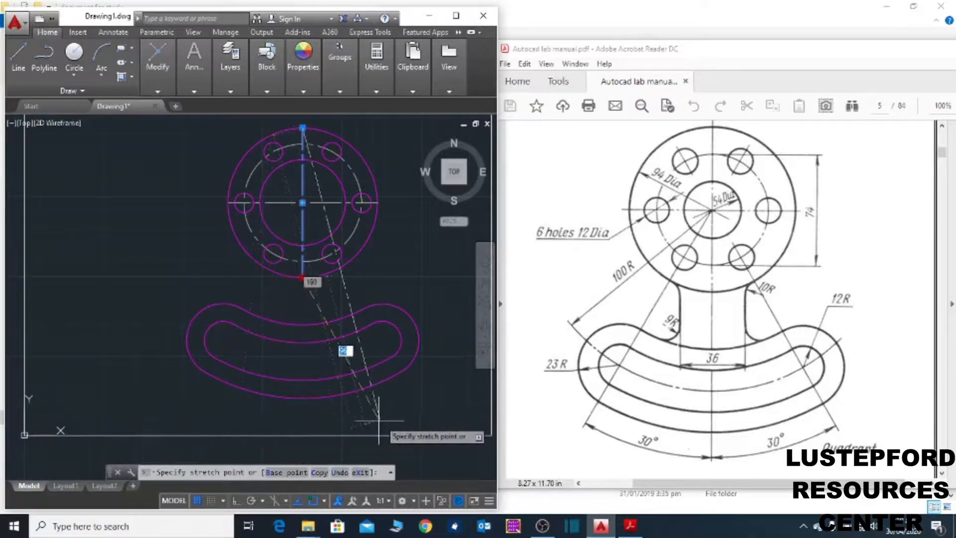
key("F8")
left_click(346, 413)
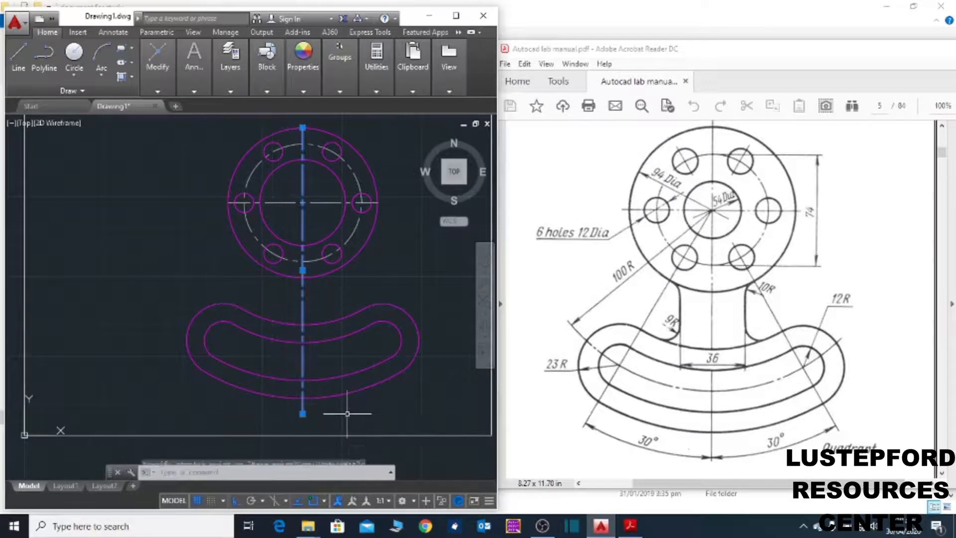
key("Escape")
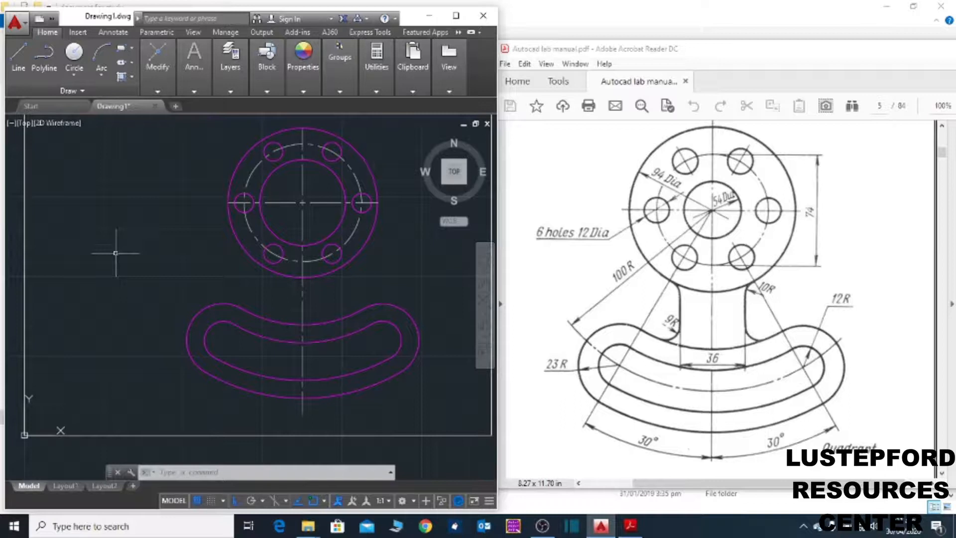
- Draw an arc centred on the head's centre between the centres of the slot's two end arcs, with Ortho off
left_click(103, 76)
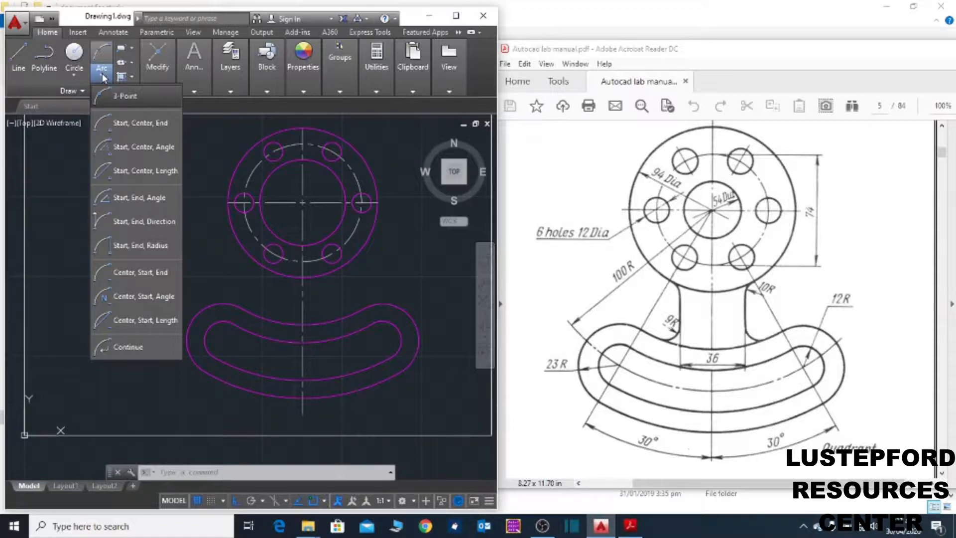
left_click(137, 246)
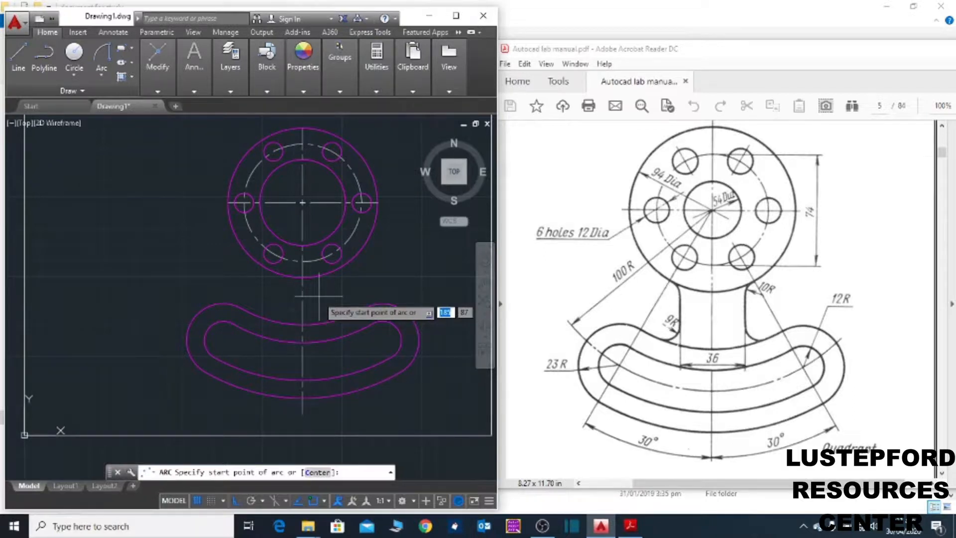
right_click(139, 272)
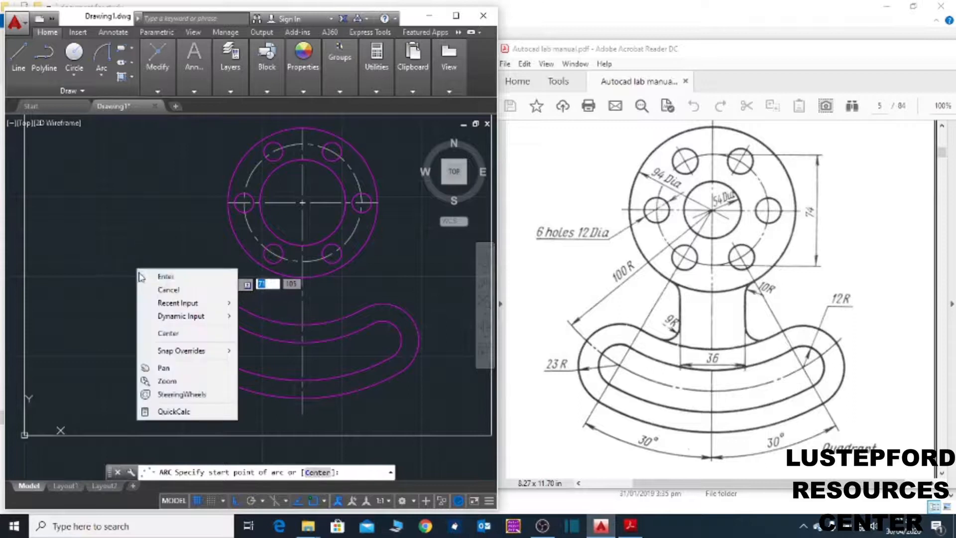
left_click(168, 333)
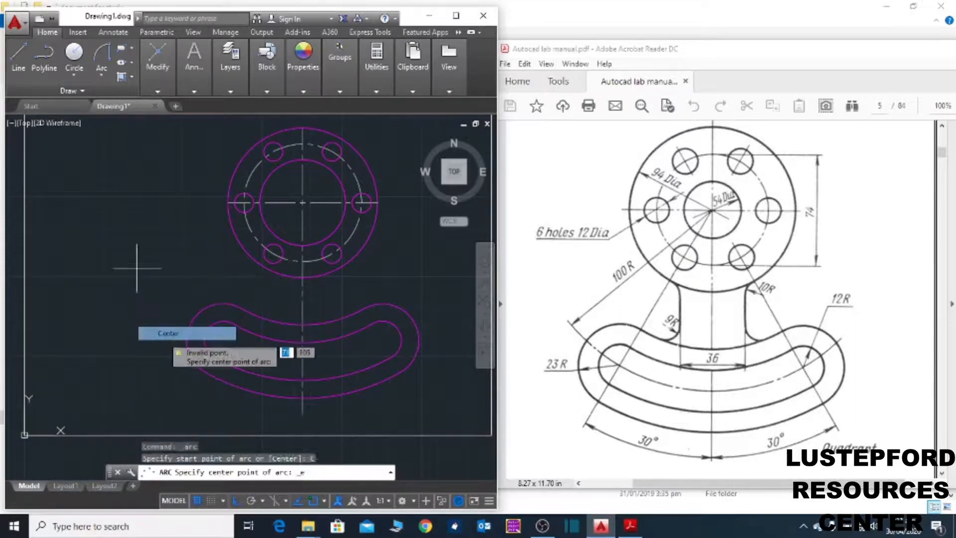
left_click(301, 202)
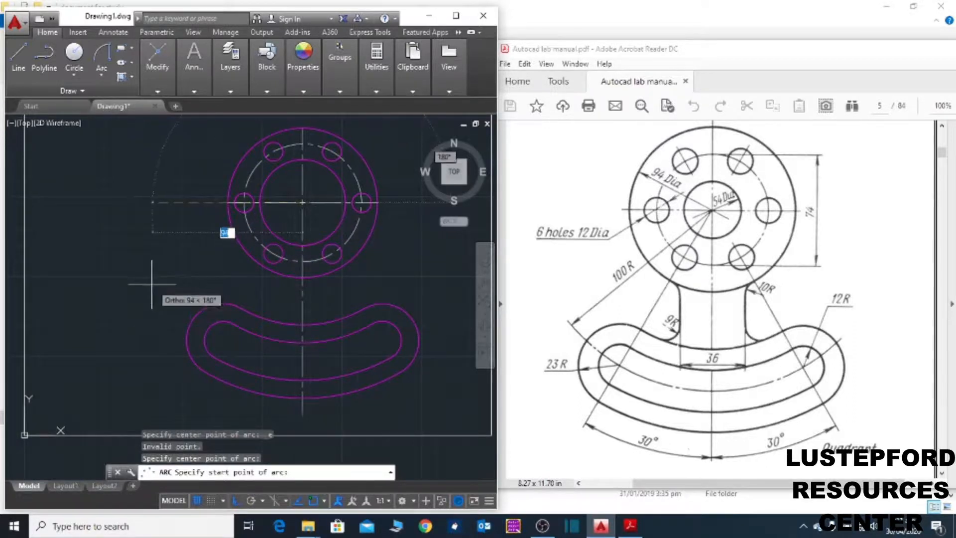
key("Return")
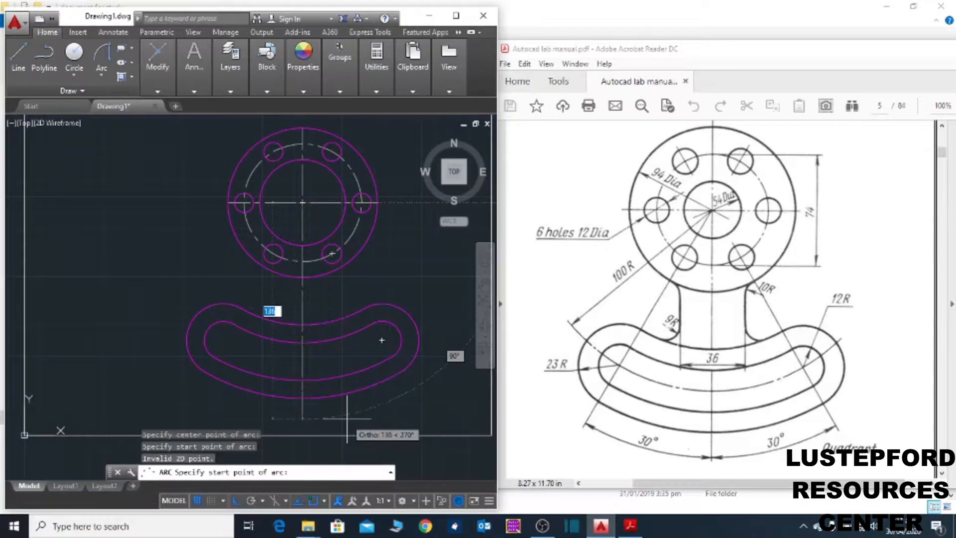
key("F8")
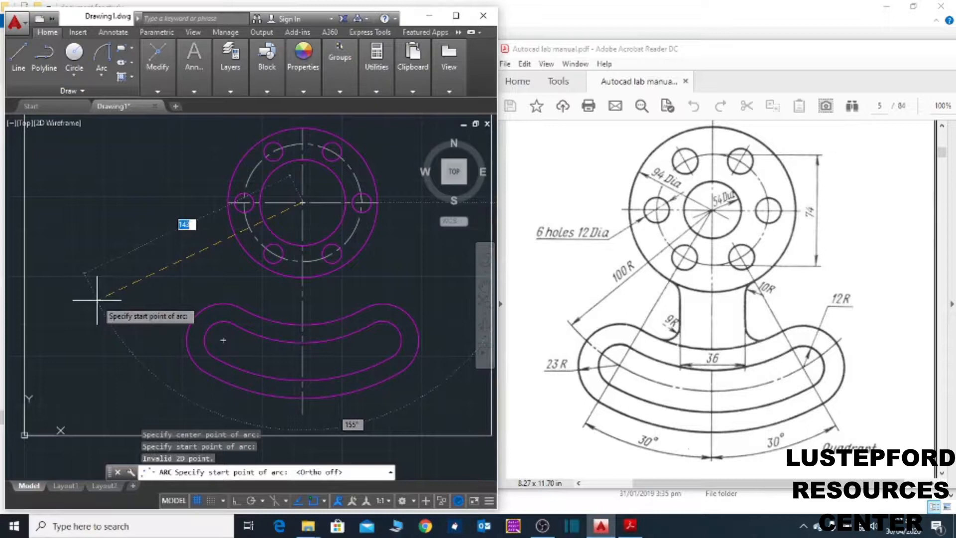
key("Return")
key("Return")
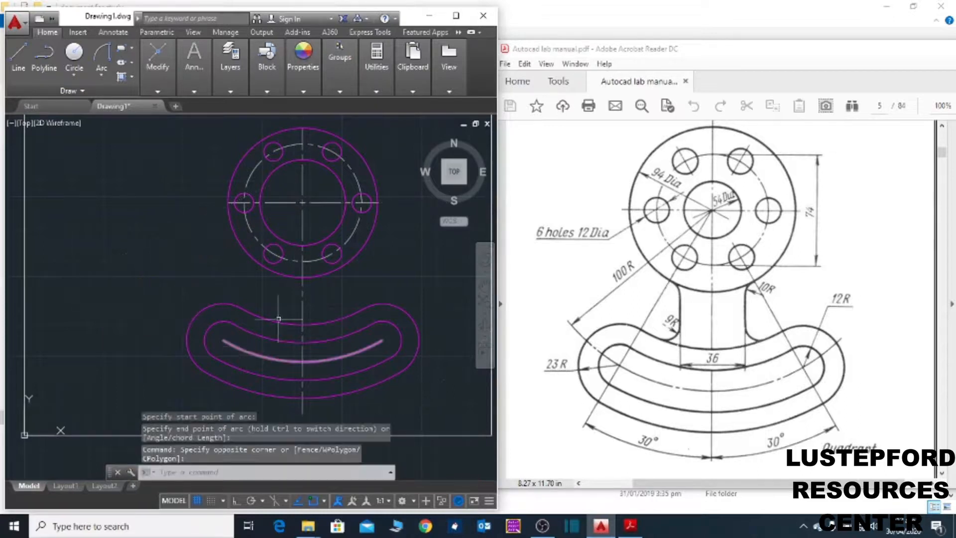
- Match the properties of the vertical centre line onto the arc along the middle of the slot
left_click(303, 298)
left_click(302, 55)
left_click(301, 132)
left_click(236, 347)
right_click(229, 354)
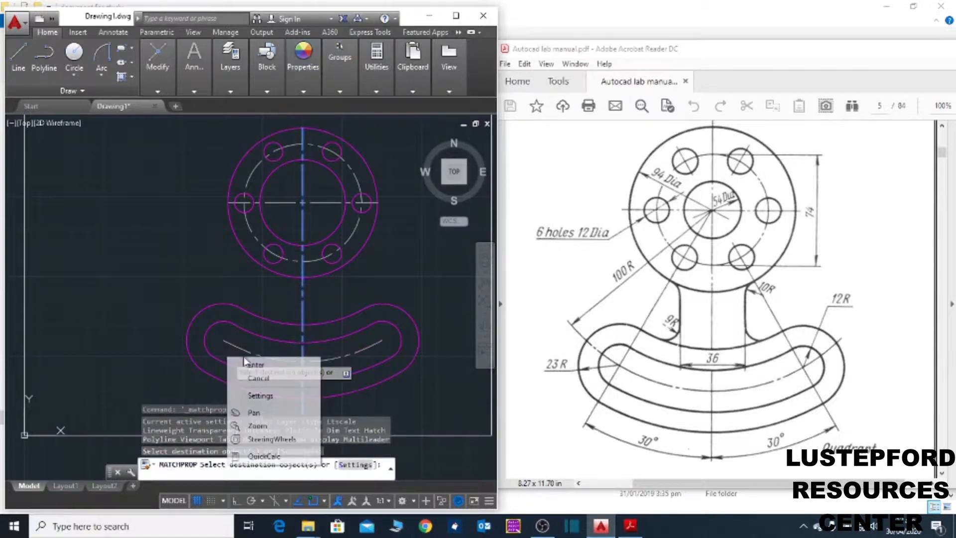
left_click(245, 362)
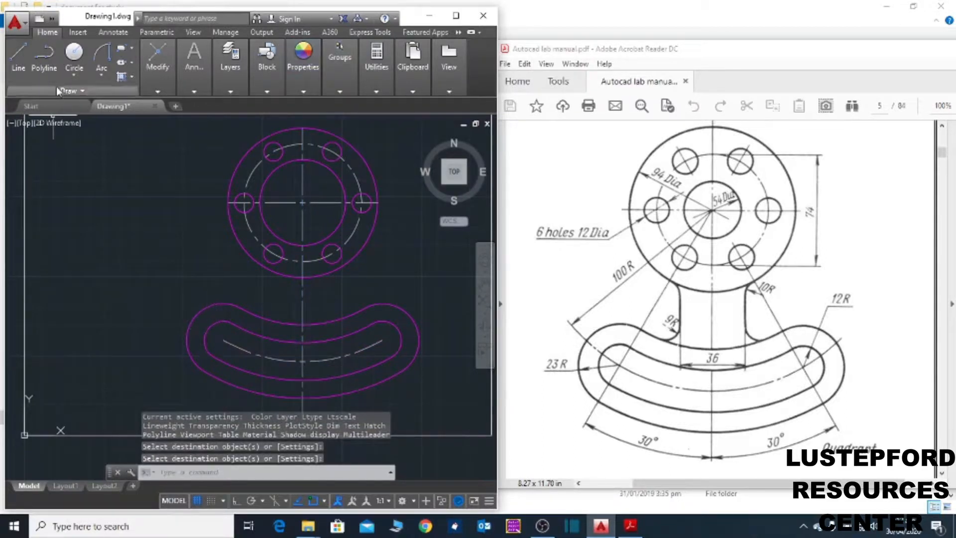
- Extend both ends of the slot's middle centre-line arc to the outer end arcs
left_click(158, 91)
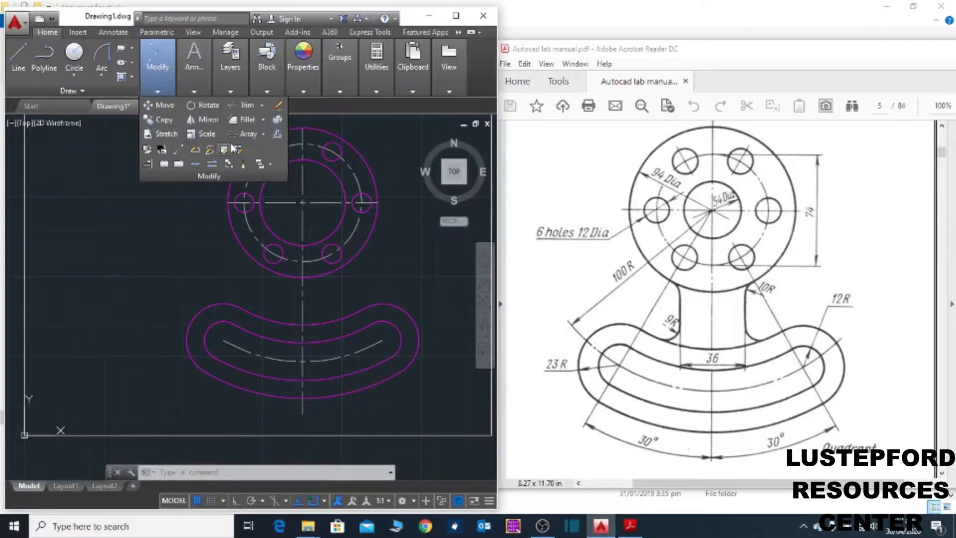
left_click(263, 106)
left_click(256, 147)
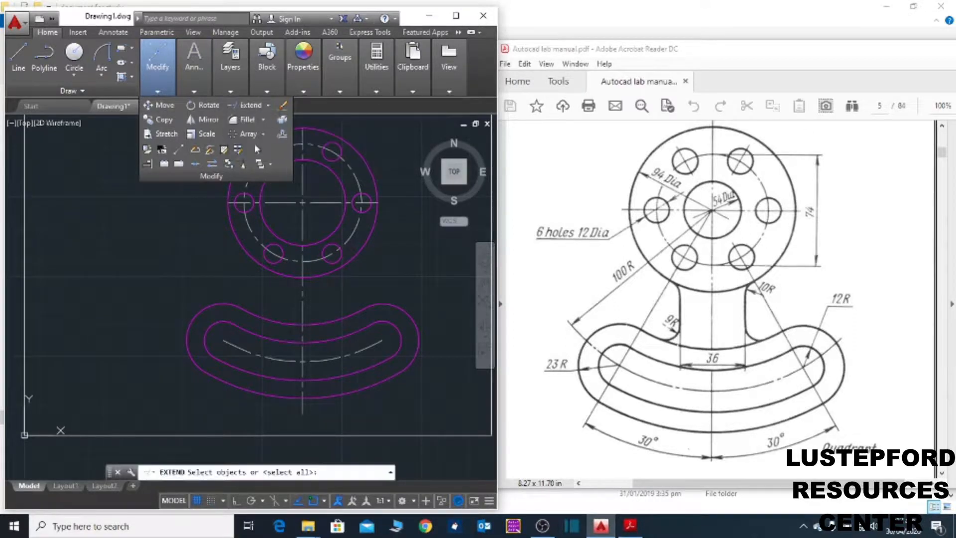
left_click(188, 337)
left_click(421, 326)
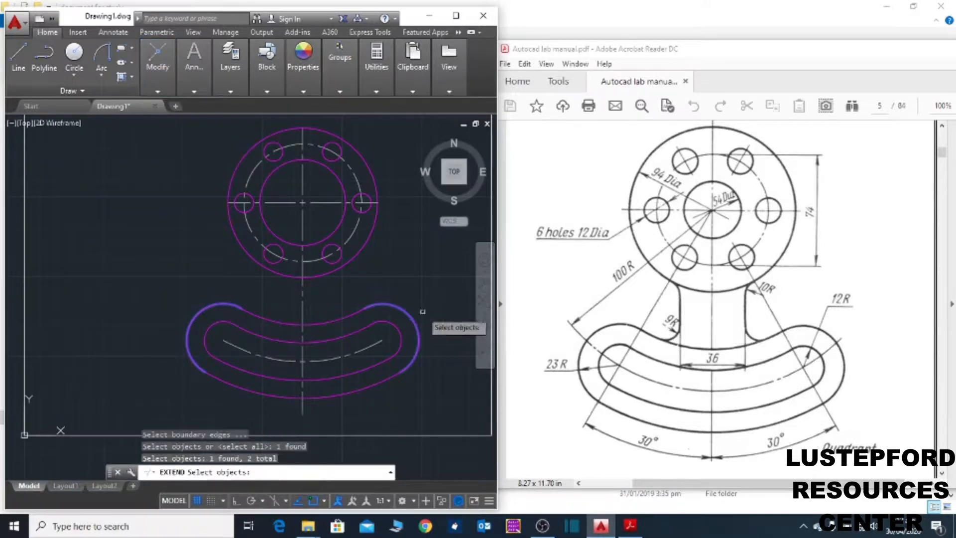
key("Return")
left_click(393, 338)
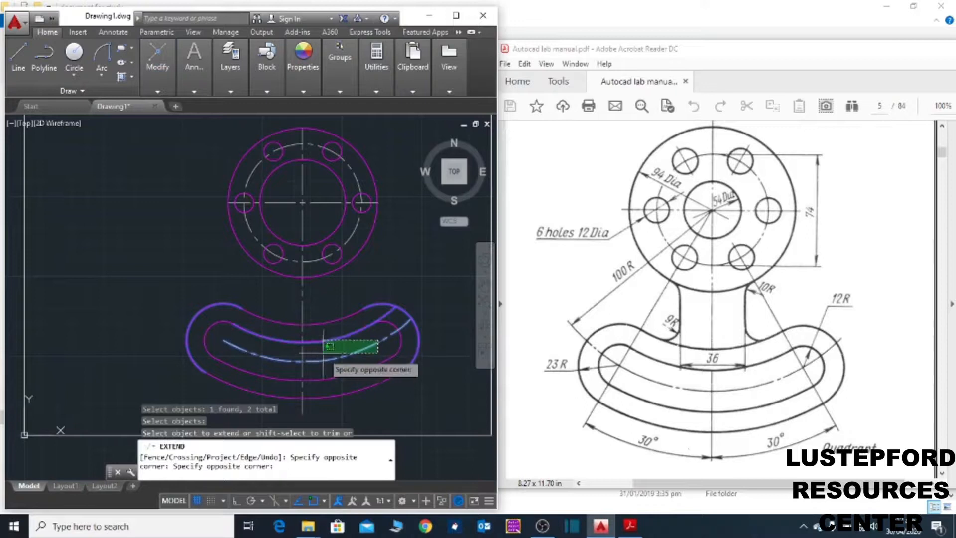
left_click(315, 355)
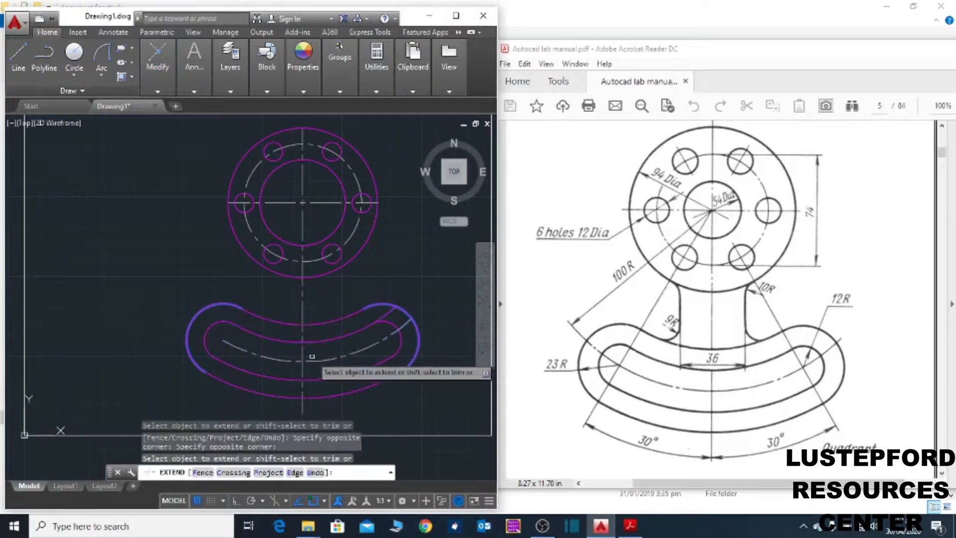
left_click(227, 344)
right_click(393, 280)
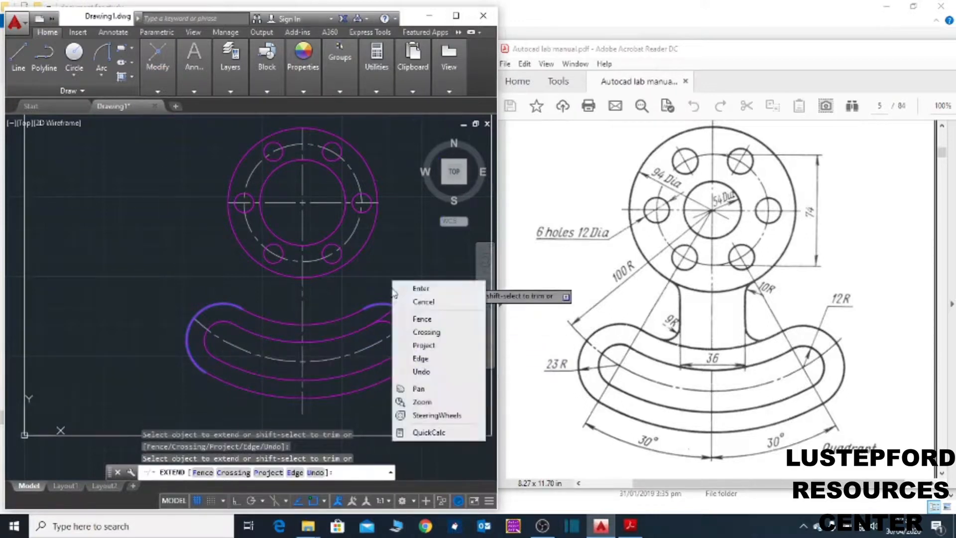
left_click(419, 300)
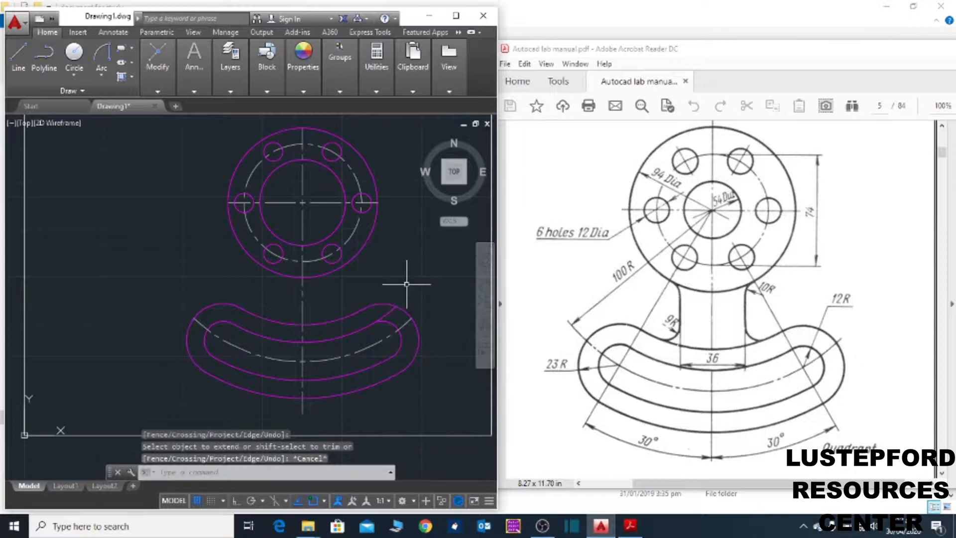
- Trim away the leftover arc piece between the inner and outer outlines at the slot's right end
left_click(180, 70)
mouse_move(158, 75)
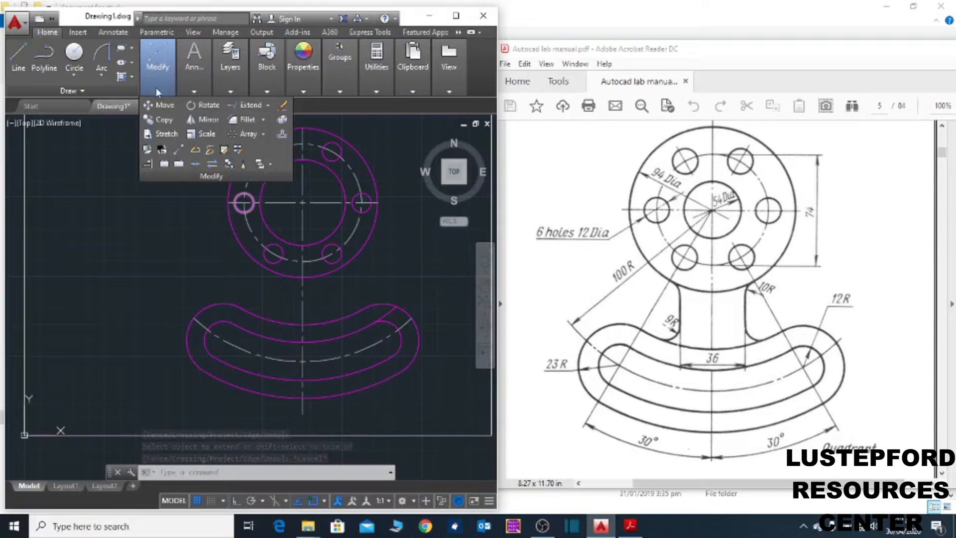
left_click(236, 105)
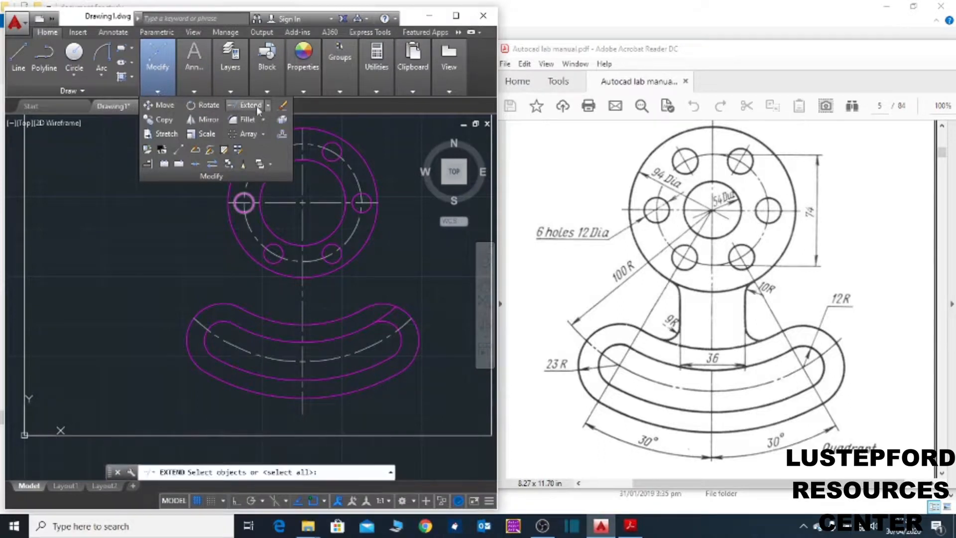
left_click(268, 106)
left_click(249, 118)
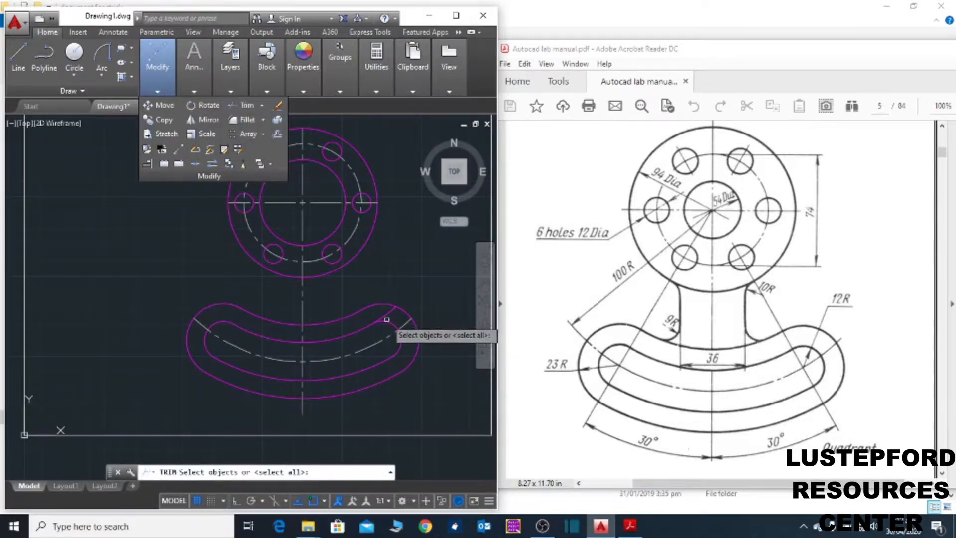
scroll(386, 319, "up", 3)
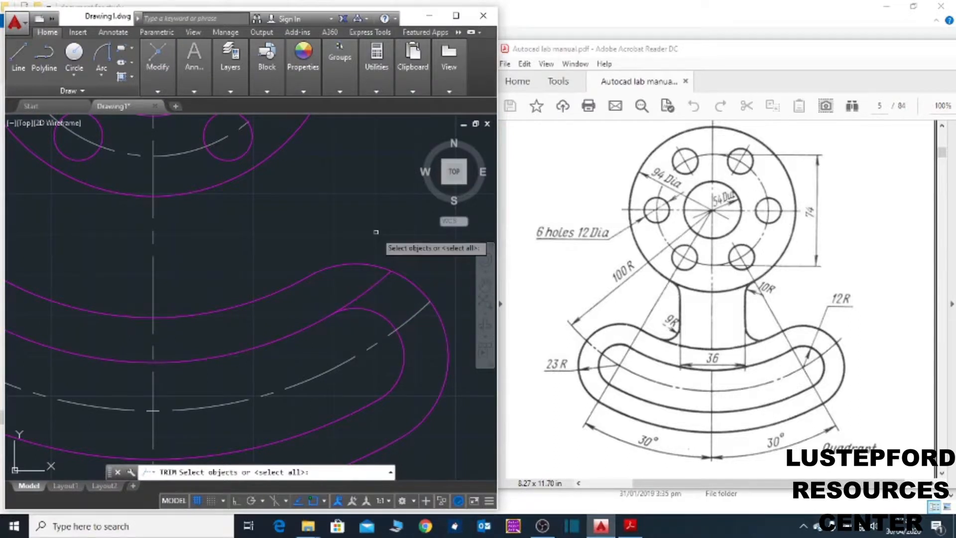
key("Return")
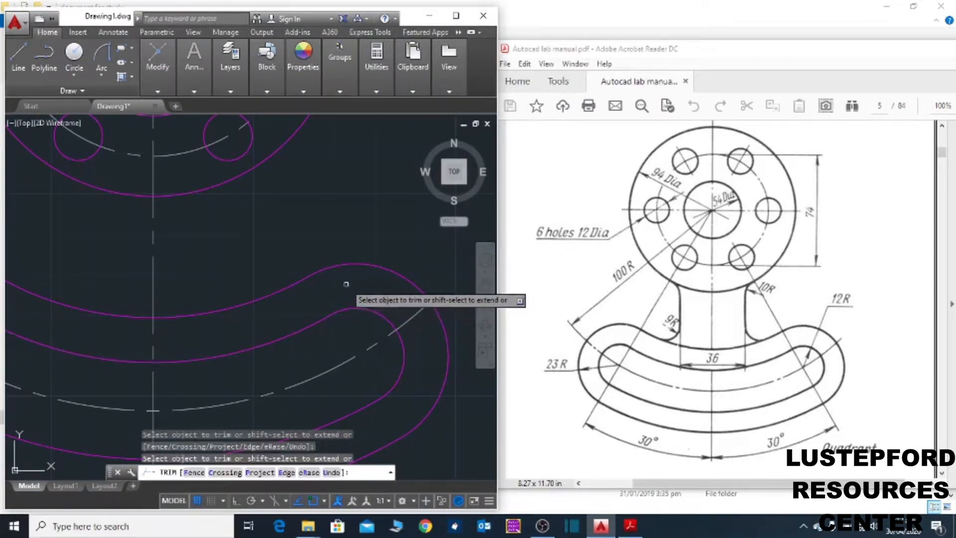
key("Escape")
scroll(347, 277, "down", 5)
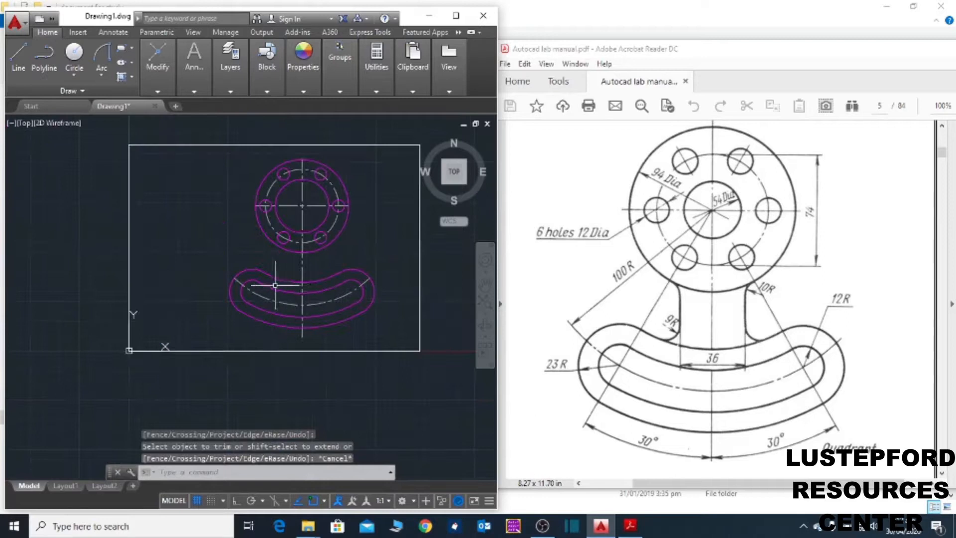
scroll(264, 318, "up", 3)
scroll(376, 259, "down", 3)
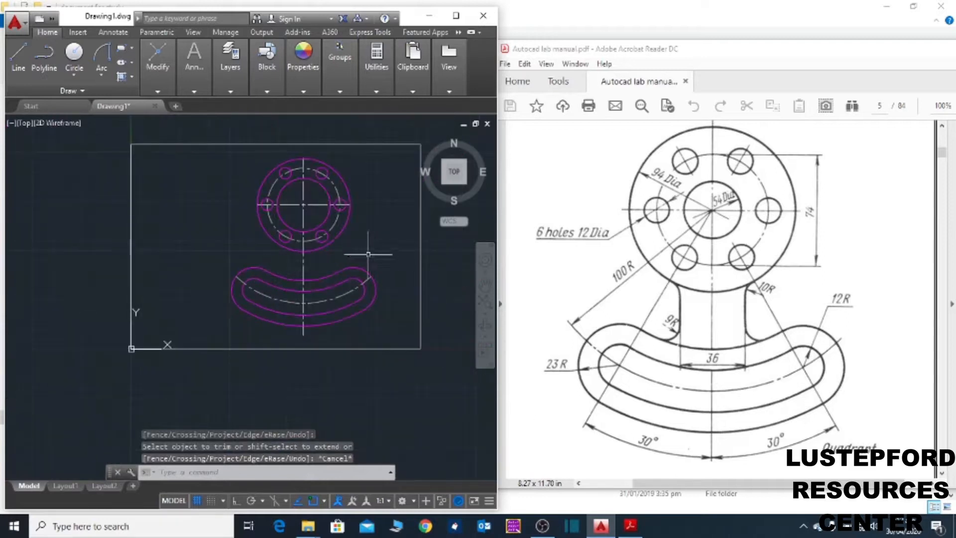
scroll(349, 246, "up", 2)
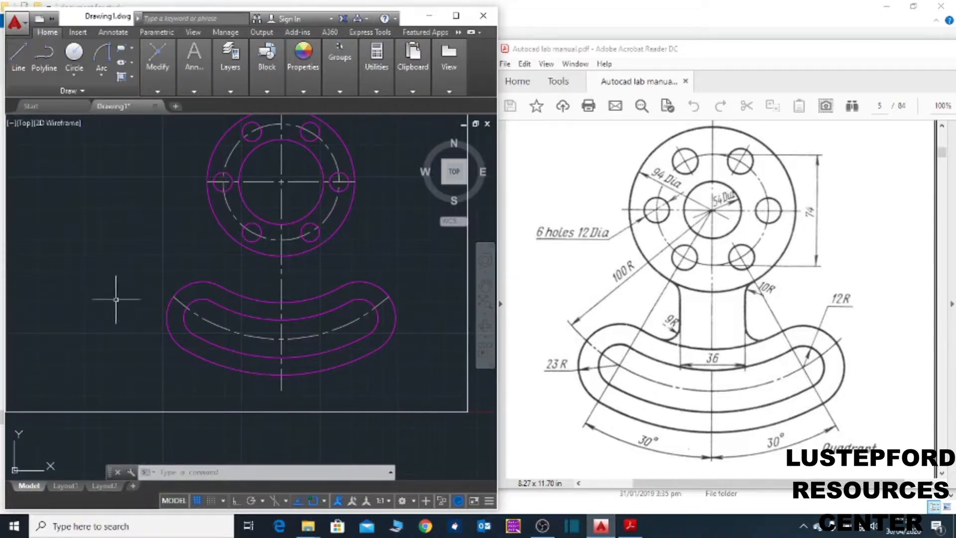
scroll(116, 299, "down", 2)
scroll(292, 384, "up", 1)
scroll(310, 325, "up", 3)
scroll(221, 205, "down", 2)
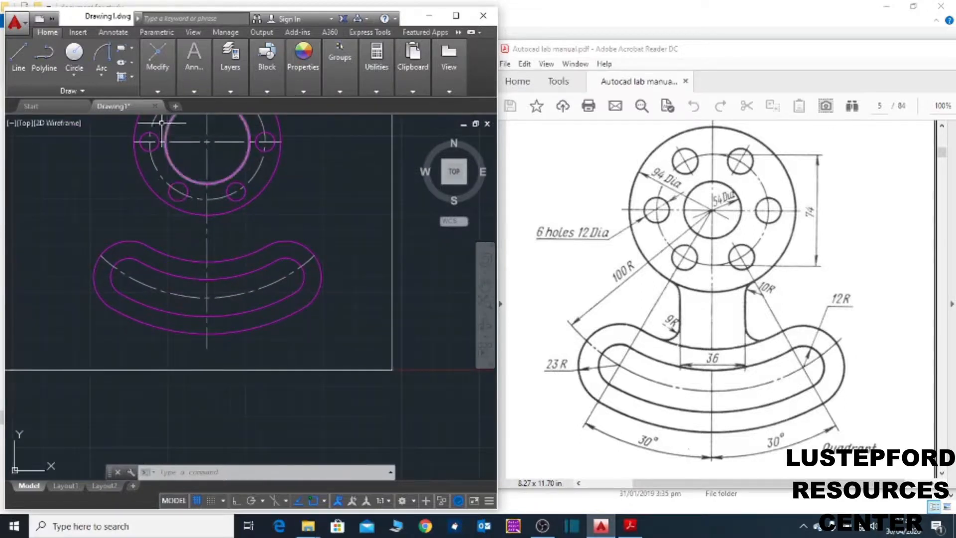
- Offset the vertical centre line by 18 to both sides for the edges of the stem
left_click(157, 92)
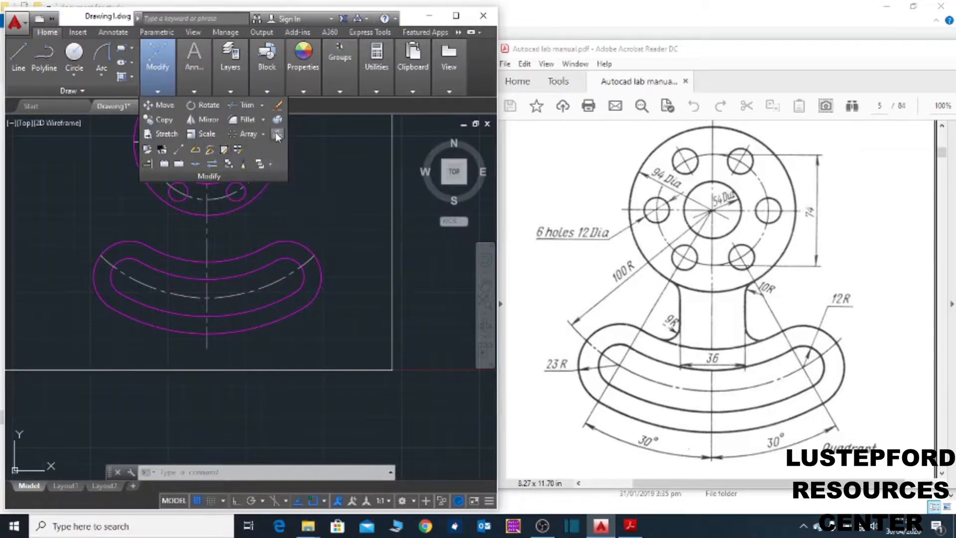
left_click(224, 149)
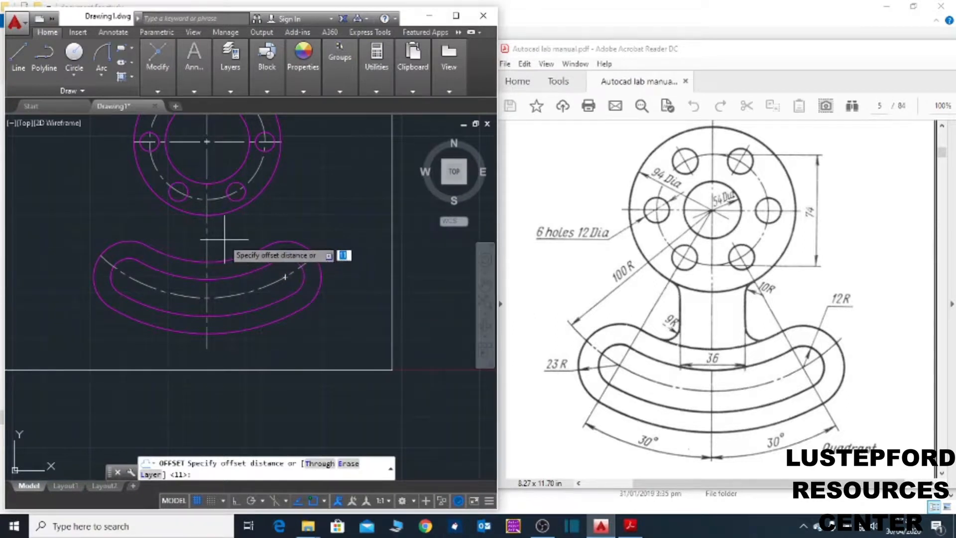
type("18")
key("Return")
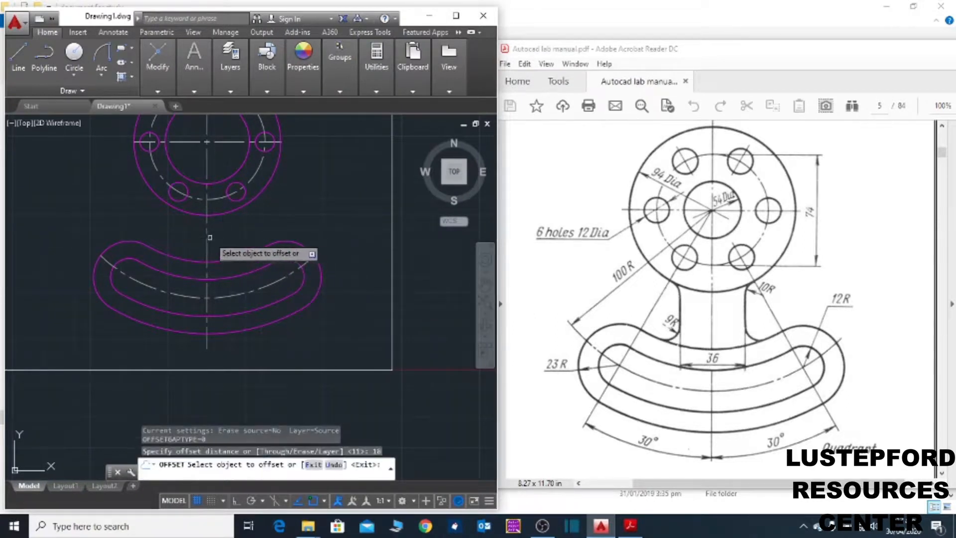
left_click(206, 240)
left_click(184, 242)
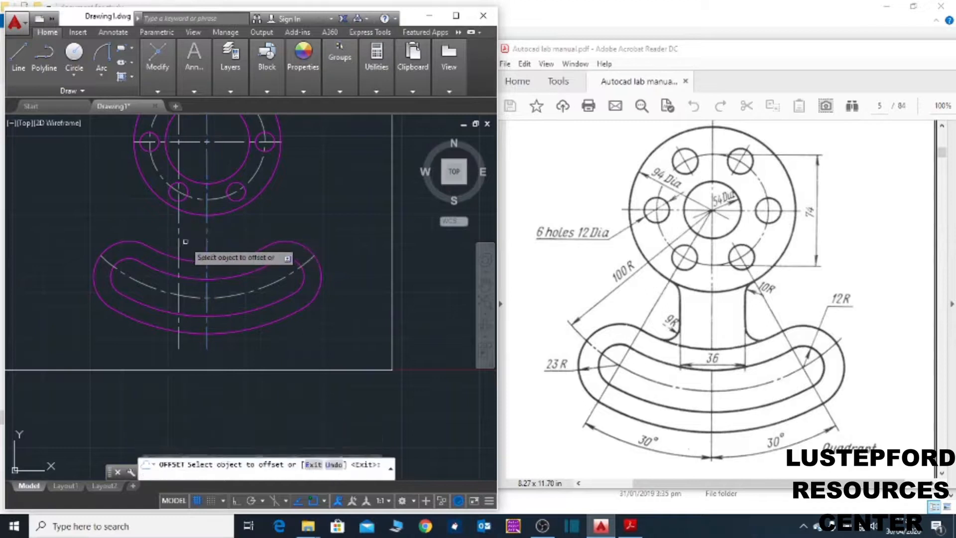
left_click(207, 241)
left_click(238, 240)
right_click(246, 239)
left_click(273, 246)
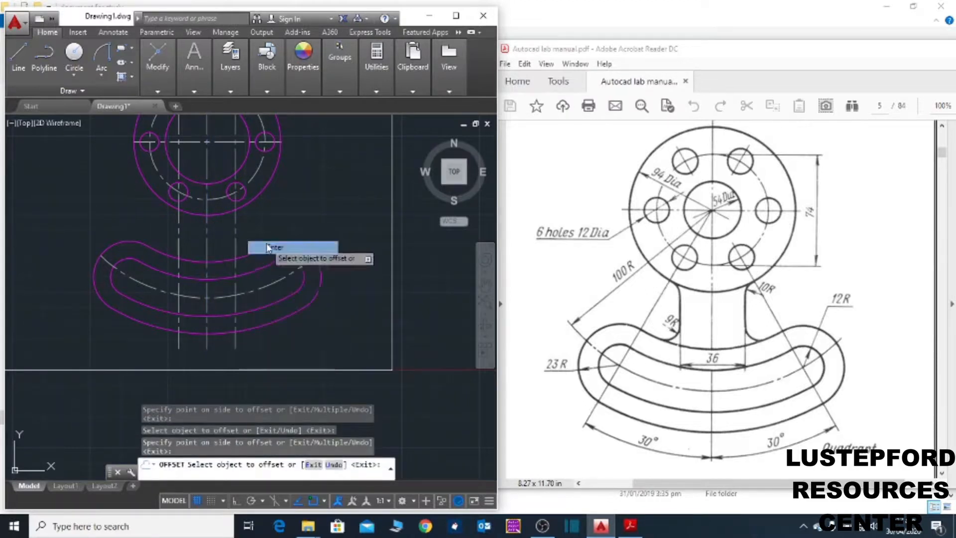
- Match the properties of the slot's upper outer arc onto the two offset stem lines
scroll(172, 245, "up", 3)
left_click(209, 273)
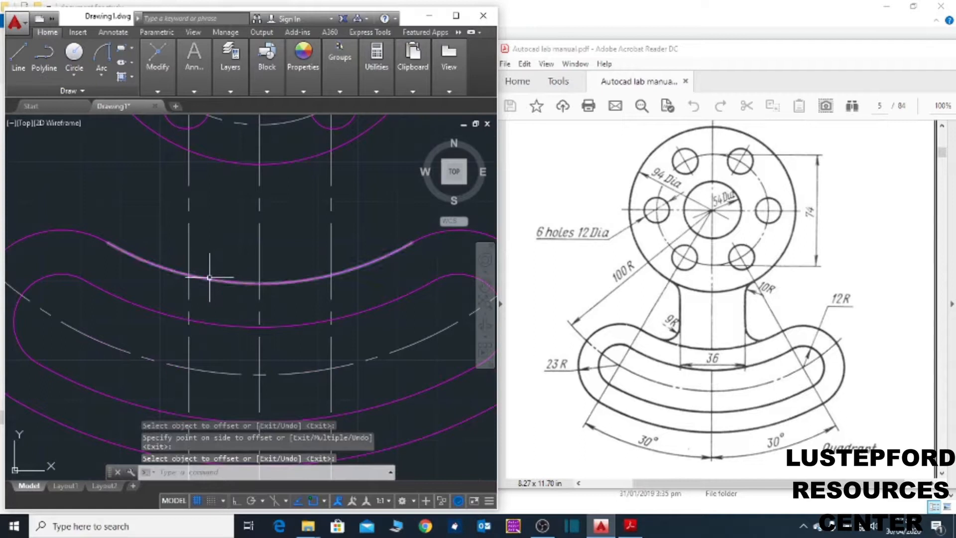
left_click(302, 92)
left_click(300, 117)
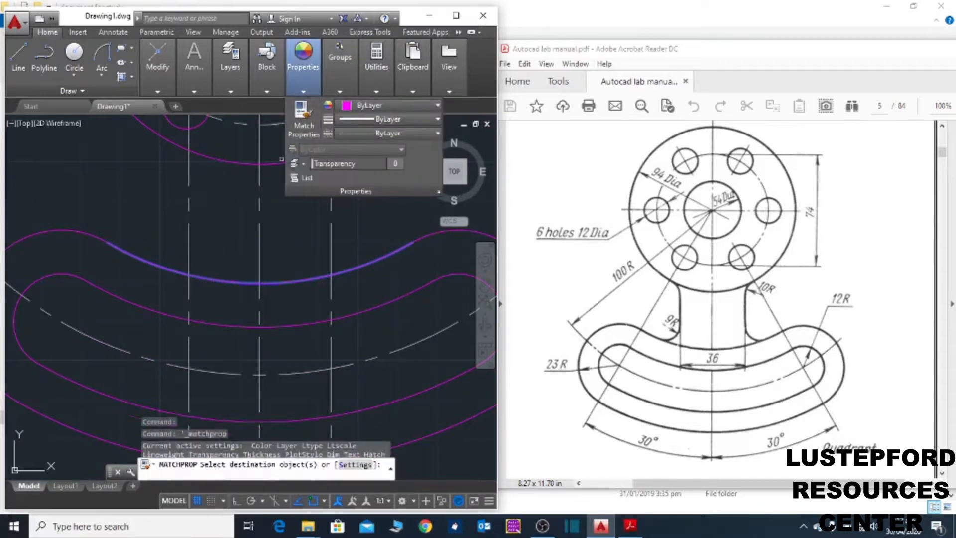
left_click(189, 240)
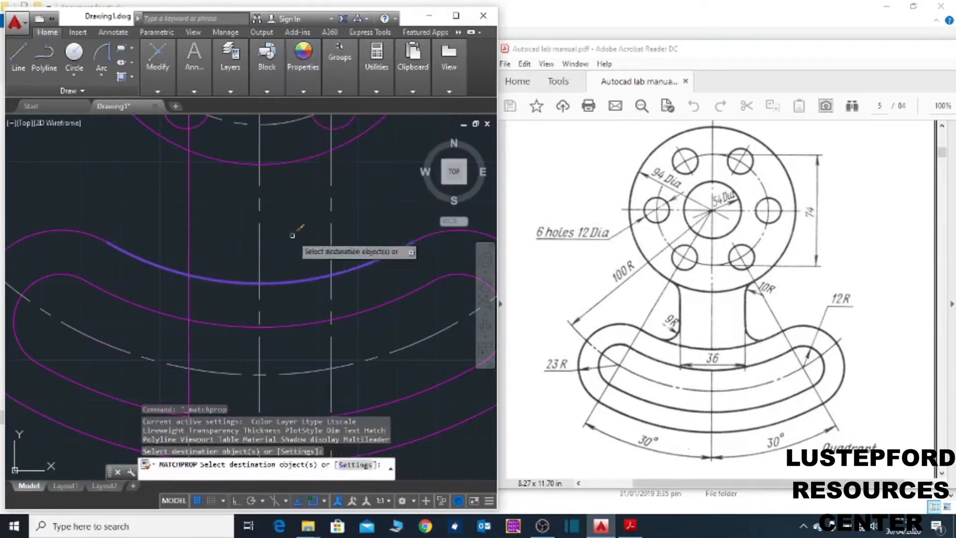
left_click(334, 268)
right_click(354, 221)
left_click(370, 234)
scroll(316, 248, "down", 3)
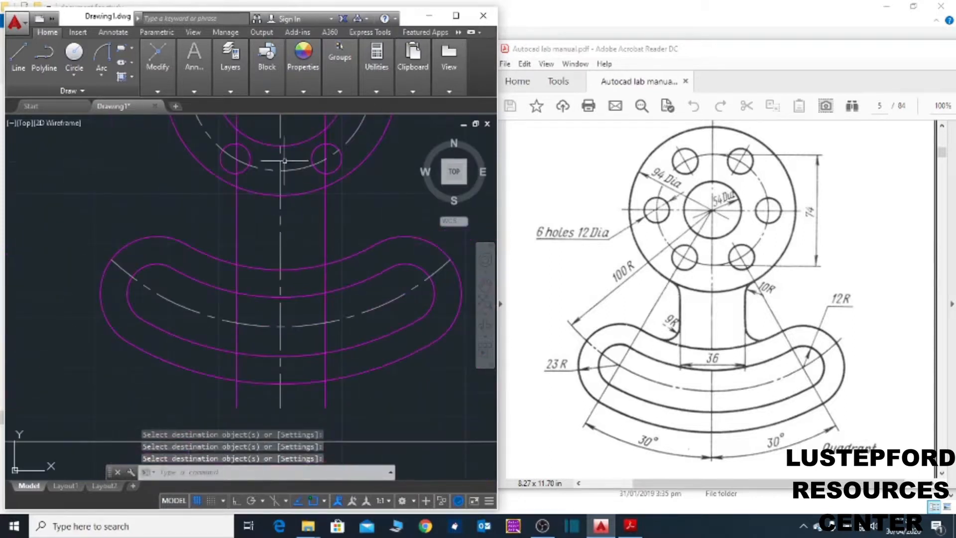
- Fillet both stem lines to the head's outer circle with radius 10, using the Multiple option
left_click(158, 91)
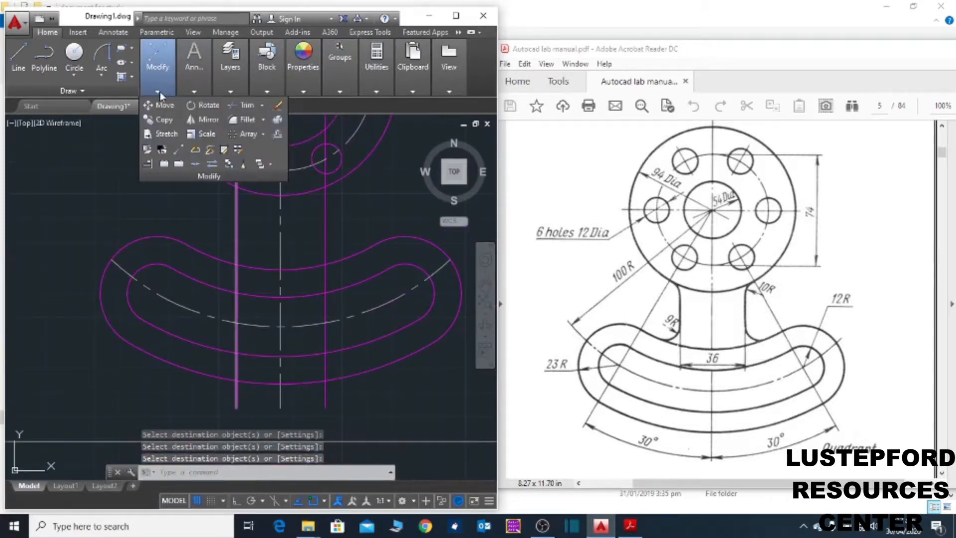
left_click(247, 119)
scroll(205, 232, "down", 2)
scroll(205, 233, "up", 2)
right_click(161, 214)
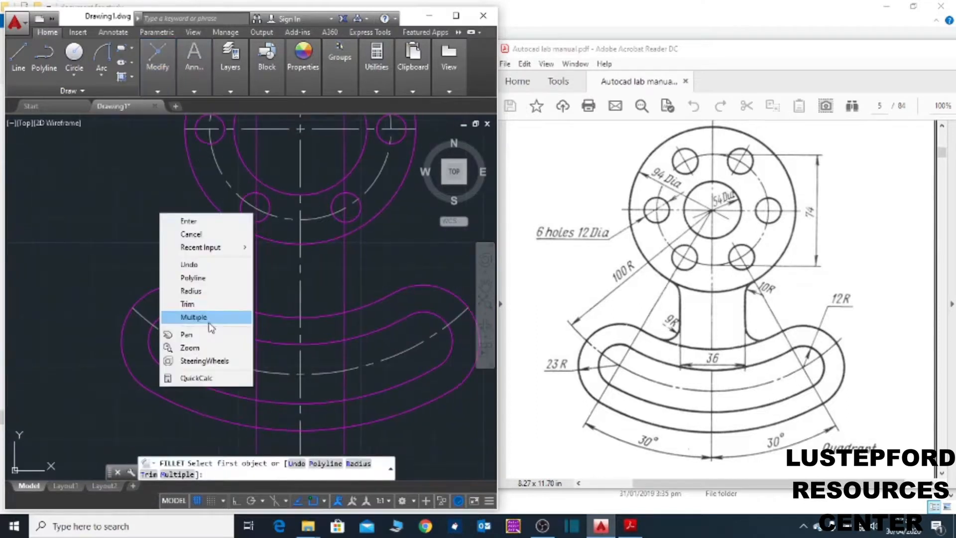
left_click(203, 319)
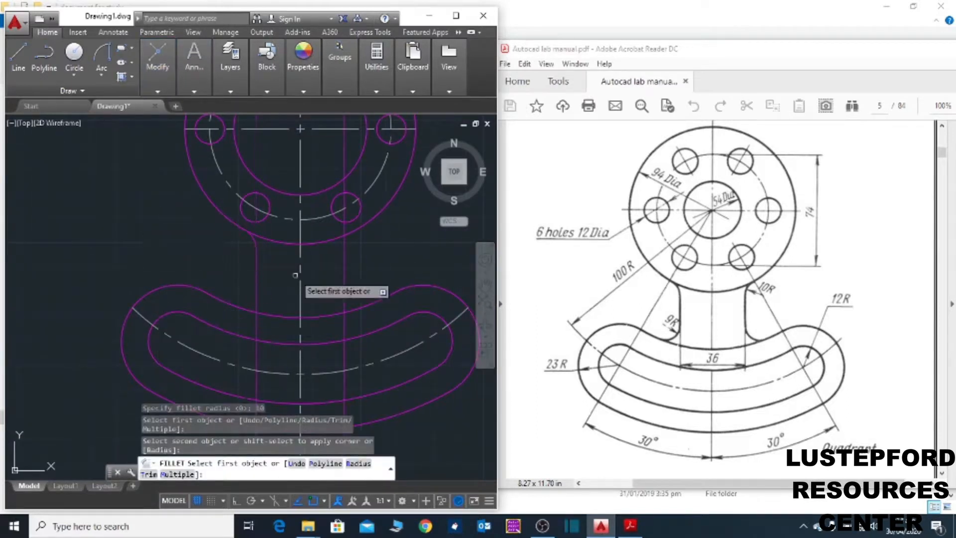
left_click(367, 224)
left_click(344, 255)
middle_click_drag(356, 268, 329, 218)
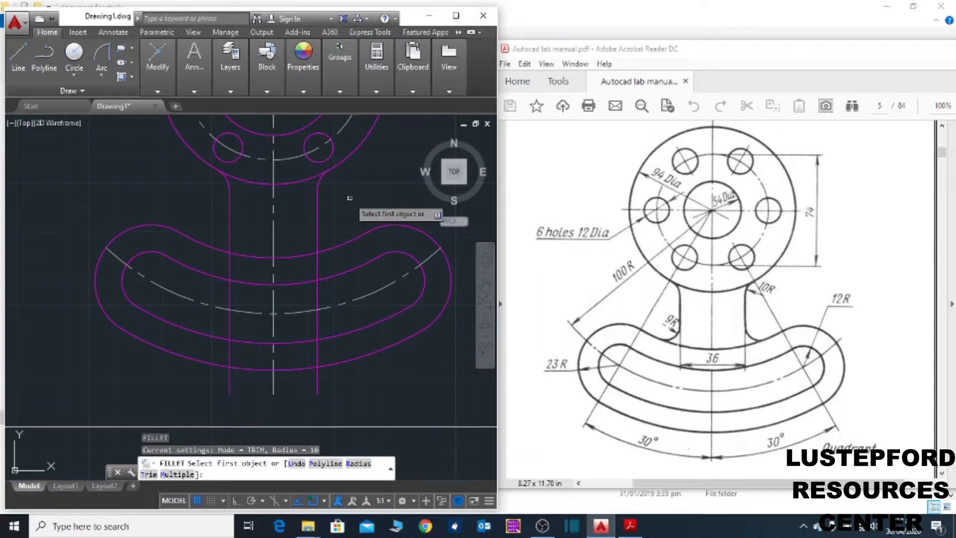
key("Escape")
- Trim away the part of the slot's upper outer arc that lies between the two stem lines
type("tr")
key("Return")
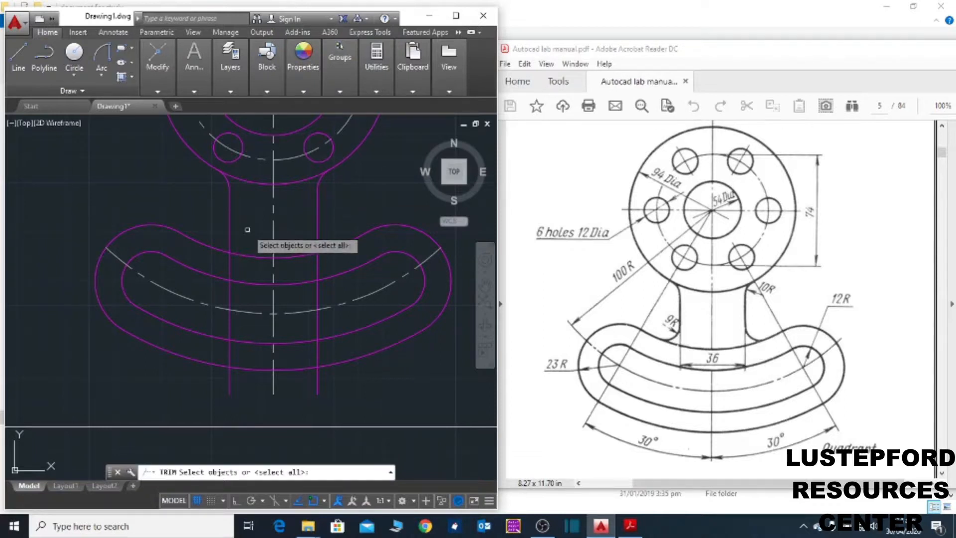
key("Return")
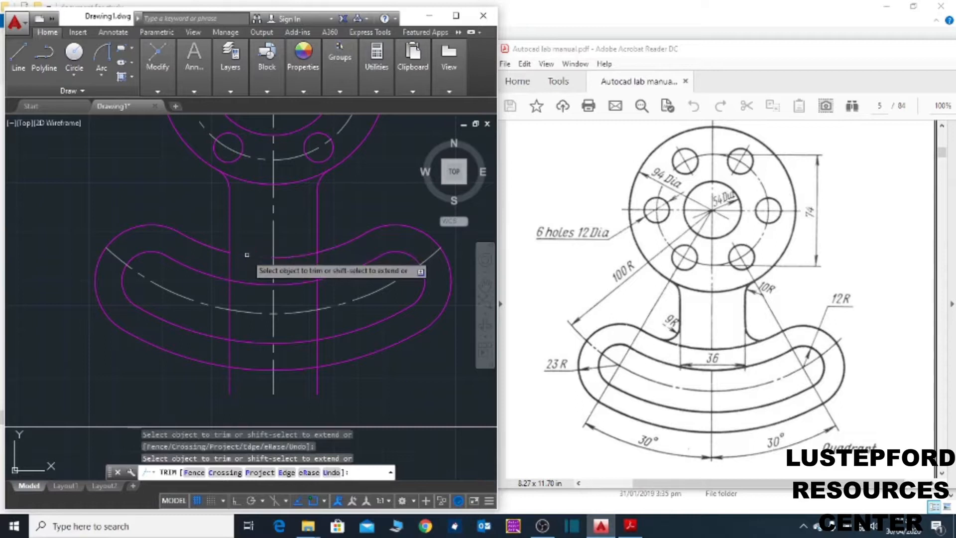
left_click(292, 253)
key("Return")
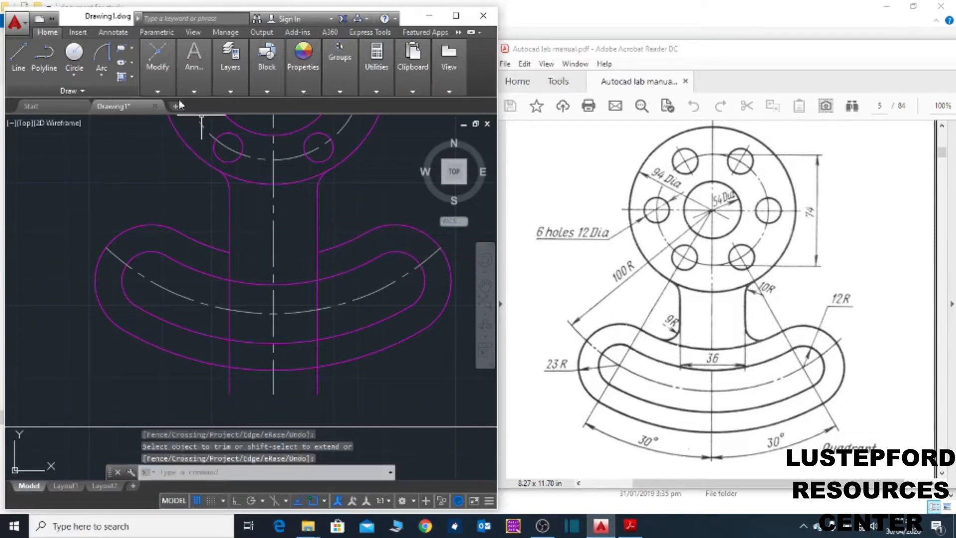
- Fillet both stem lines to the slot's upper outer arcs with radius 9, using the Multiple option
left_click(158, 91)
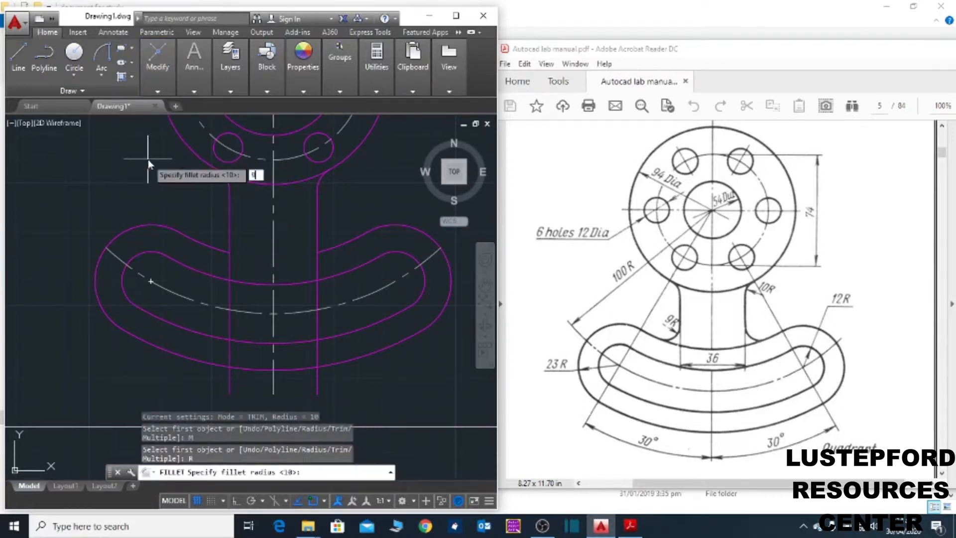
key("Return")
left_click(211, 246)
left_click(228, 224)
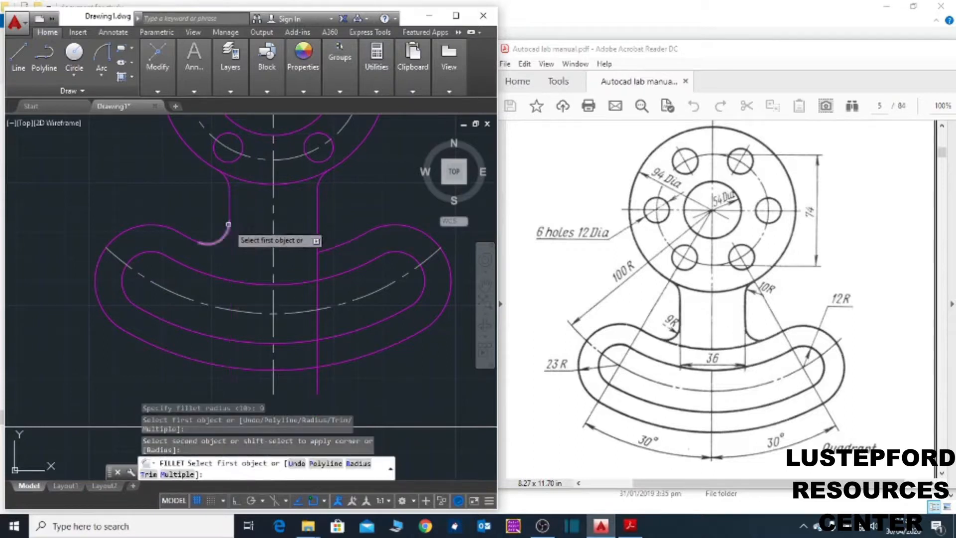
left_click(317, 226)
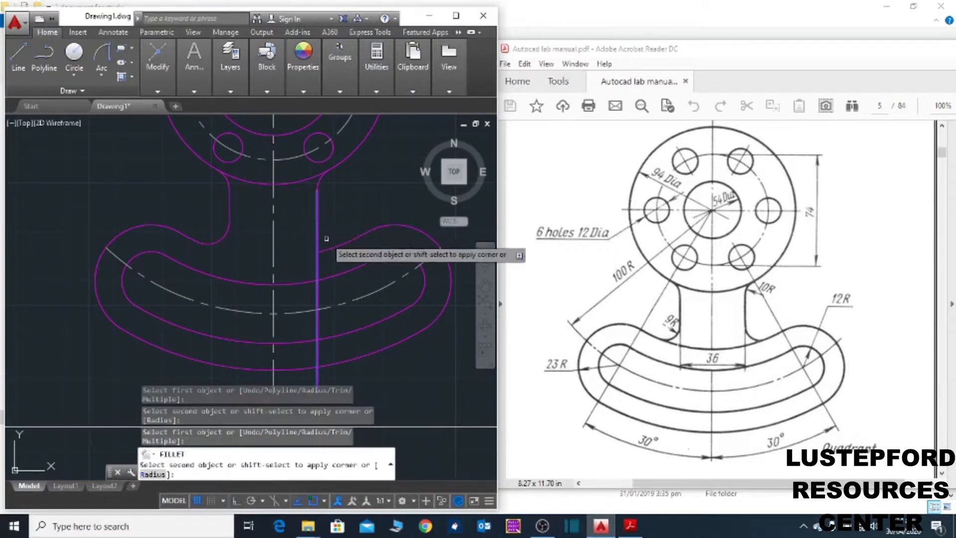
left_click(340, 241)
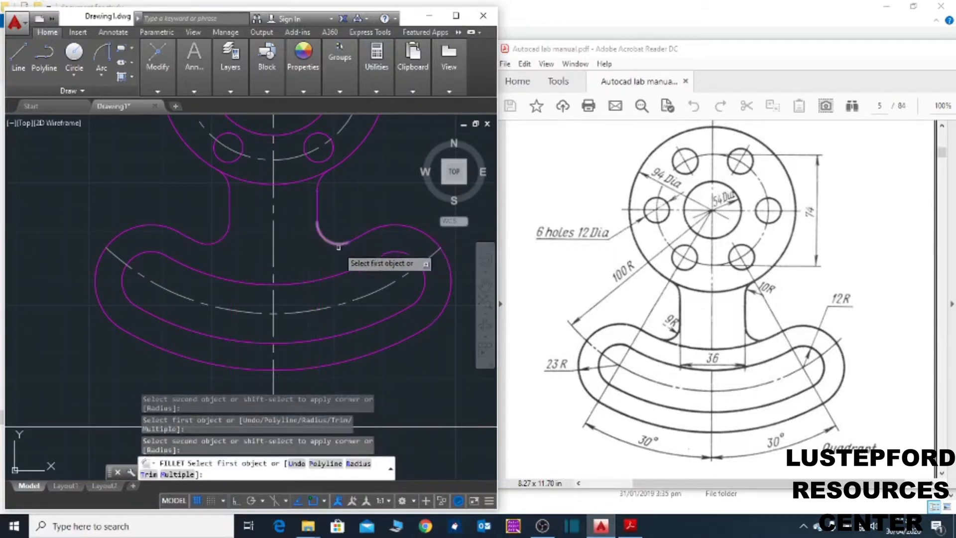
right_click(148, 185)
left_click(176, 193)
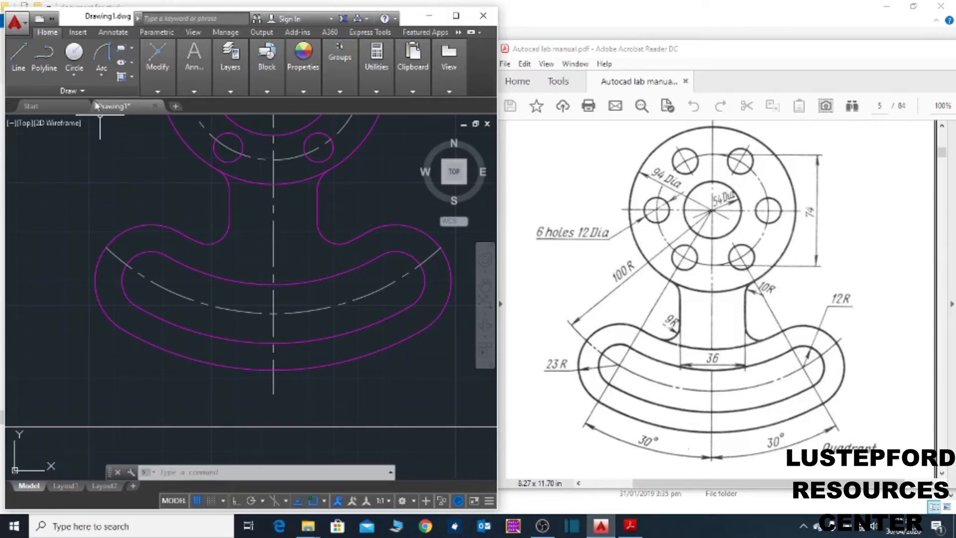
- Draw an arc centred on the head's centre, bridging the slot's upper outer edge from the left stem fillet's end to the right one's
left_click(102, 54)
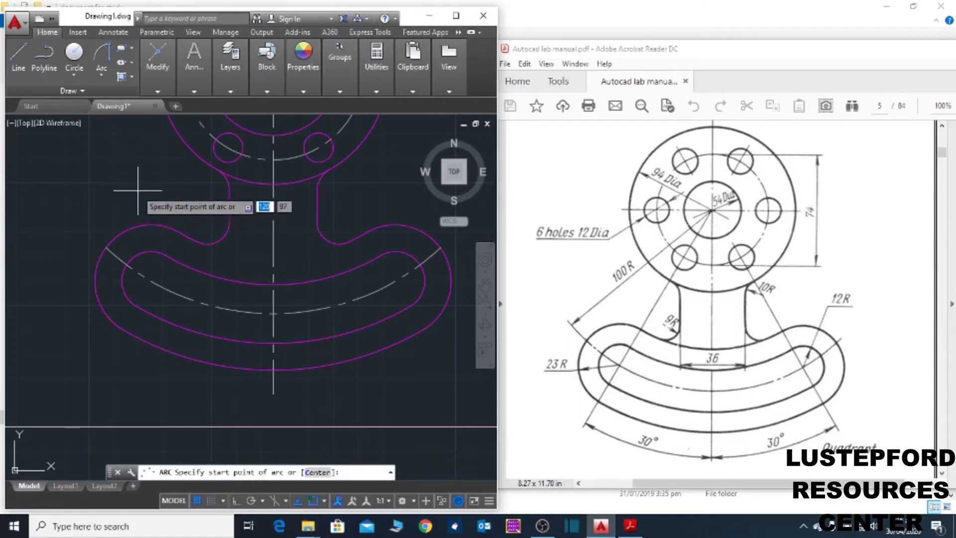
right_click(138, 192)
left_click(162, 260)
scroll(192, 285, "up", 3)
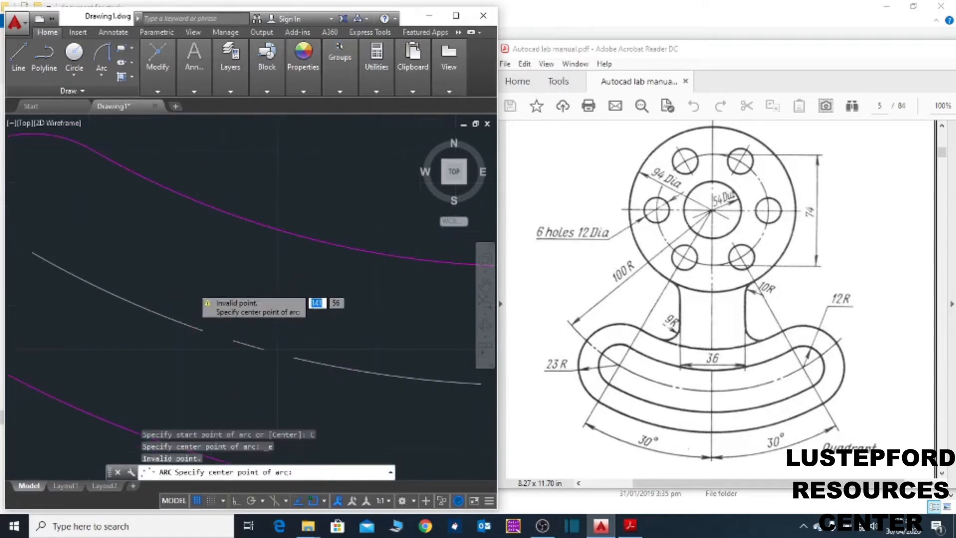
scroll(194, 286, "down", 5)
left_click(225, 202)
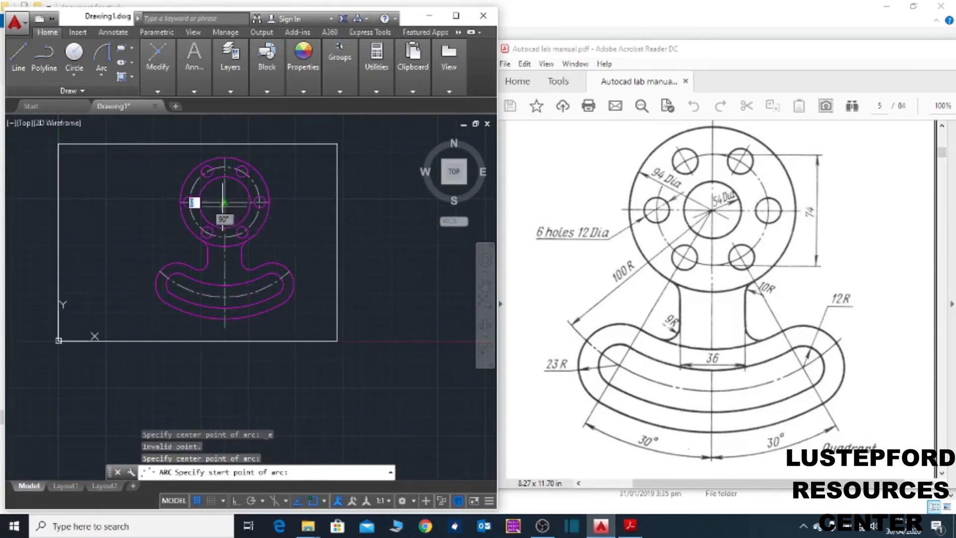
scroll(218, 273, "up", 8)
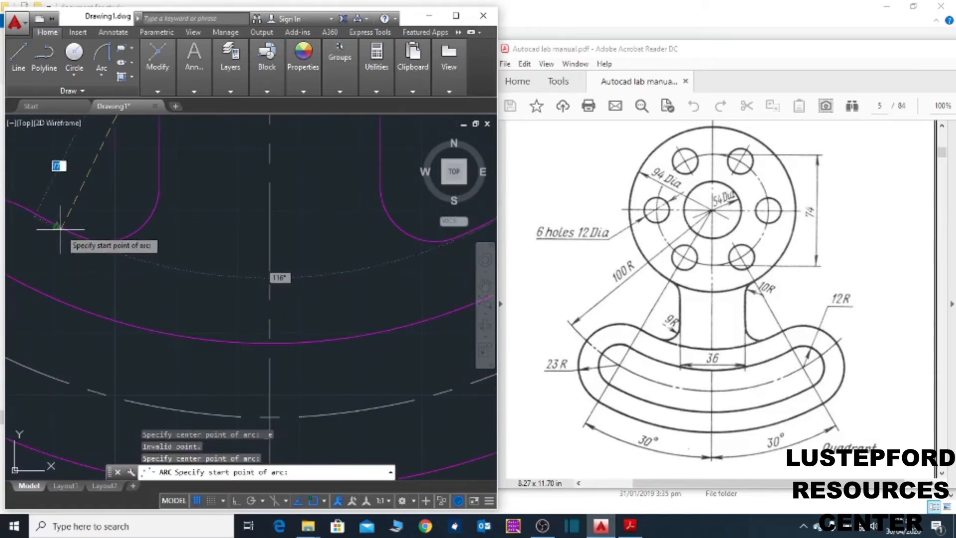
scroll(86, 254, "down", 2)
scroll(86, 254, "down", 3)
scroll(82, 243, "up", 2)
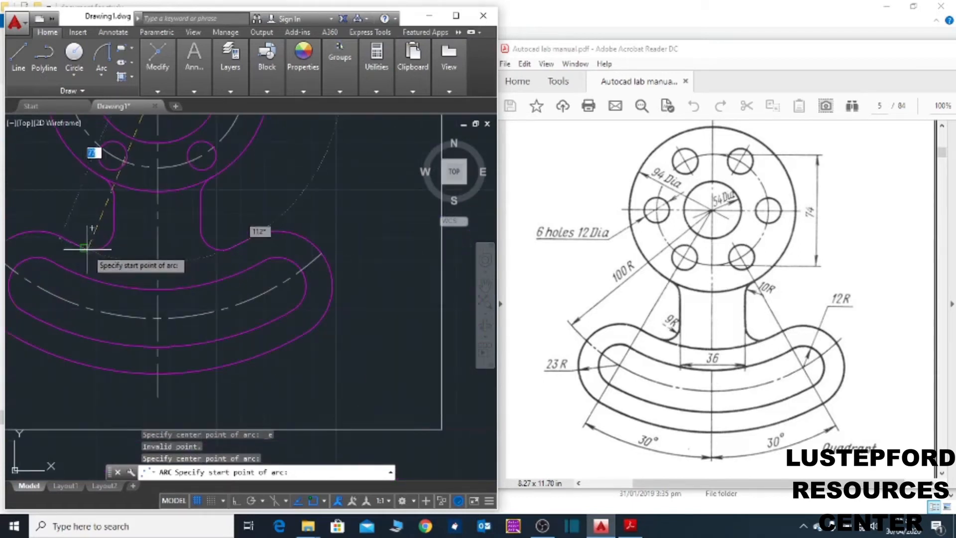
left_click(84, 247)
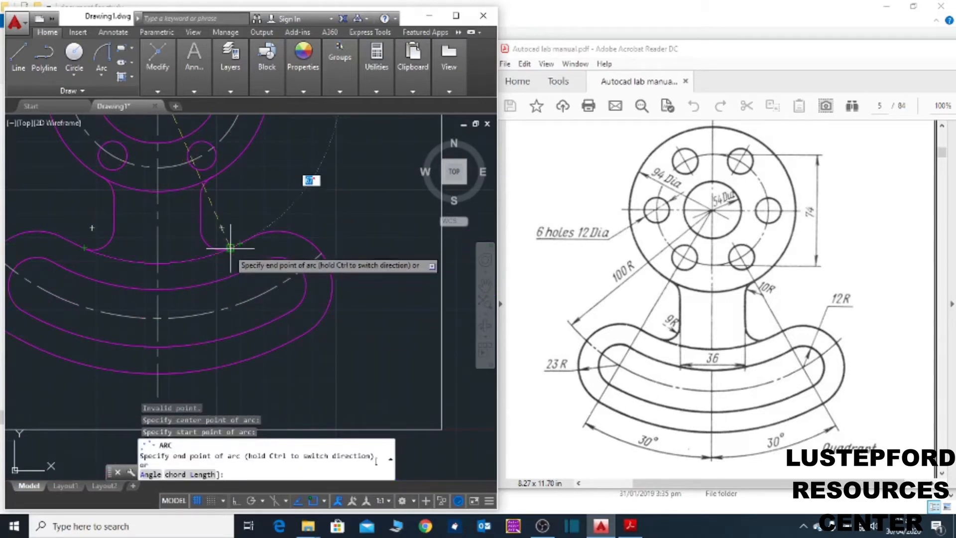
left_click(229, 247)
- Draw a line from the head's centre to the centre point of the slot's right rounded end
scroll(111, 311, "down", 3)
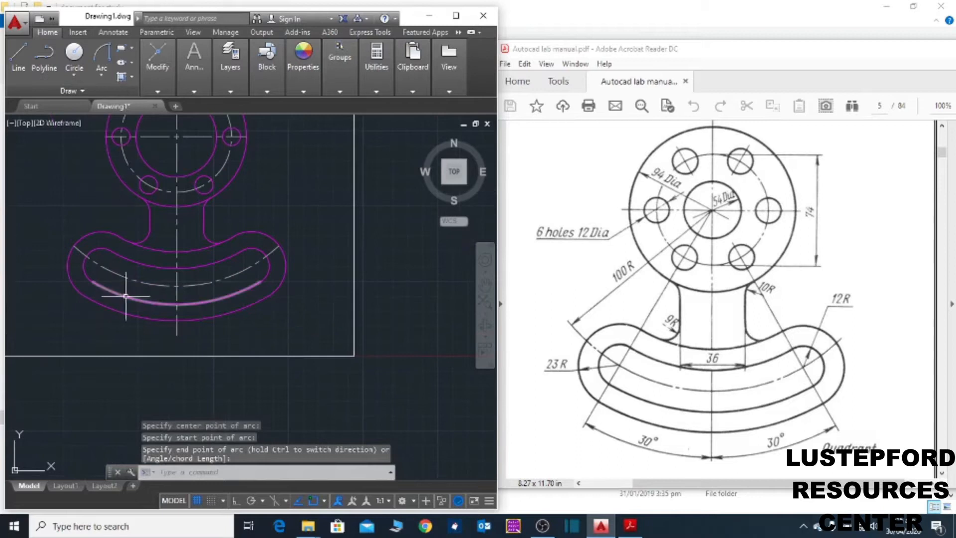
mouse_move(111, 311)
middle_mouse_down()
mouse_move(199, 354)
mouse_move(218, 326)
middle_mouse_up()
scroll(239, 345, "down", 2)
scroll(242, 317, "up", 2)
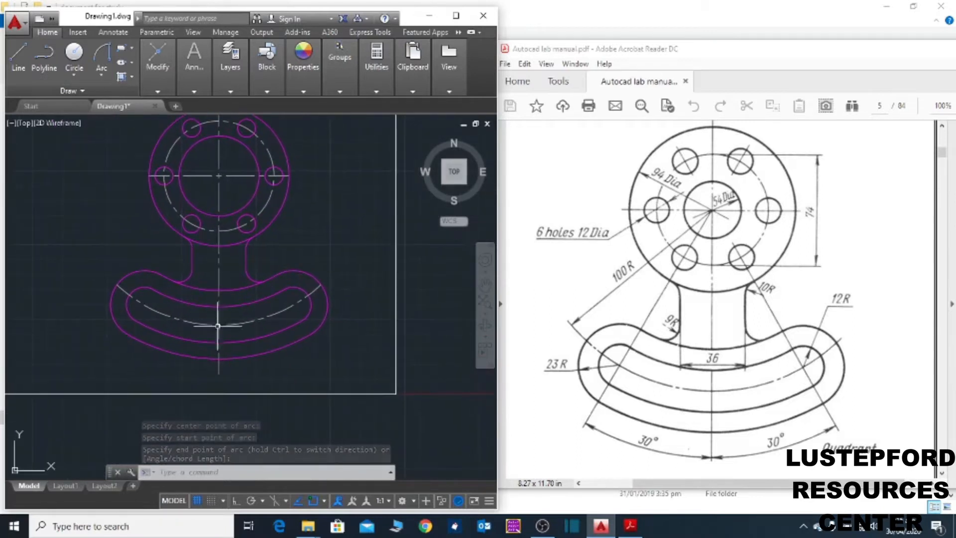
left_click(20, 63)
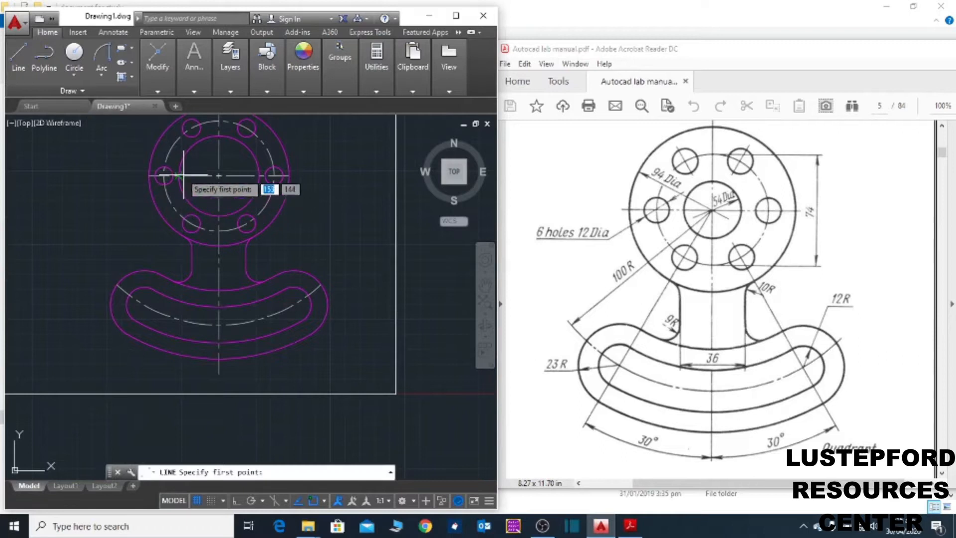
left_click(218, 176)
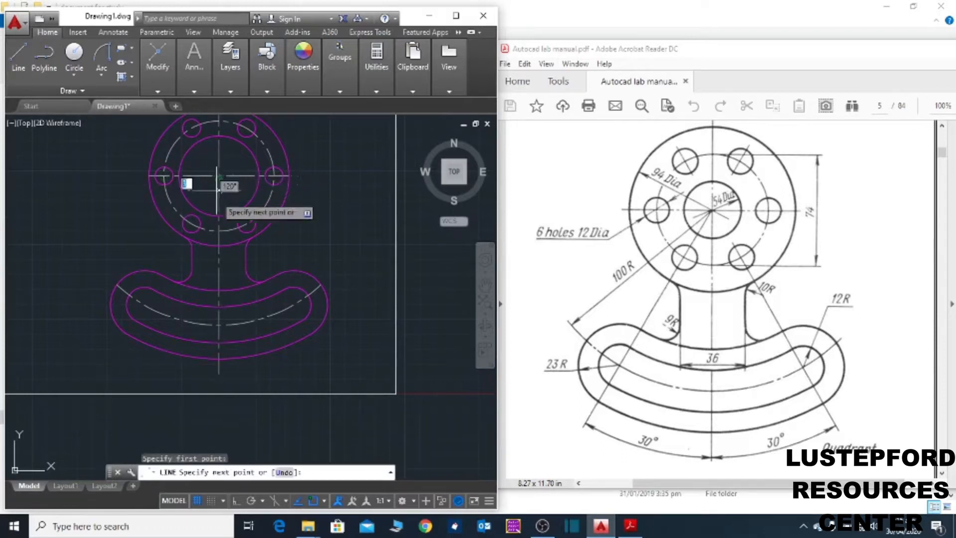
left_click(293, 304)
right_click(294, 307)
left_click(319, 314)
- Draw a line from the head's centre to the centre point of the slot's left rounded end
left_click(19, 58)
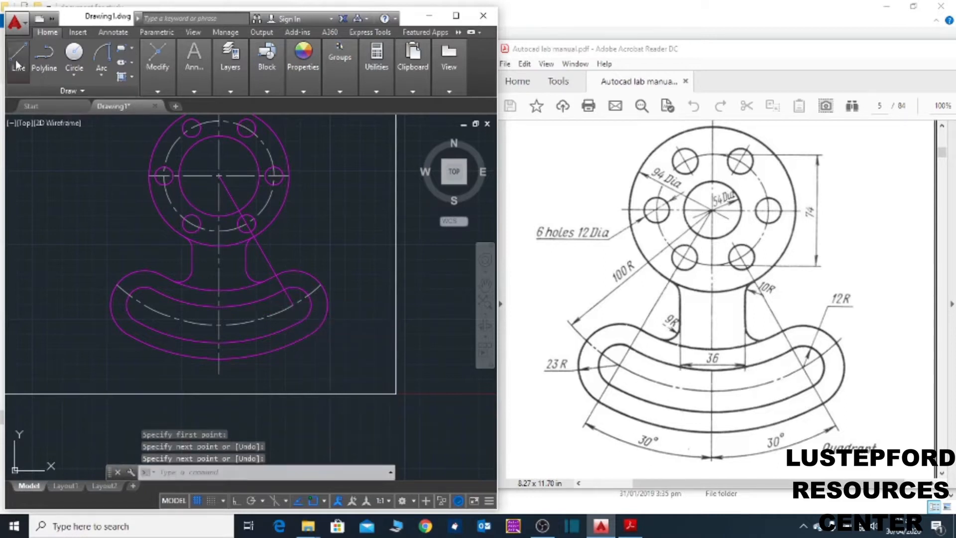
left_click(219, 176)
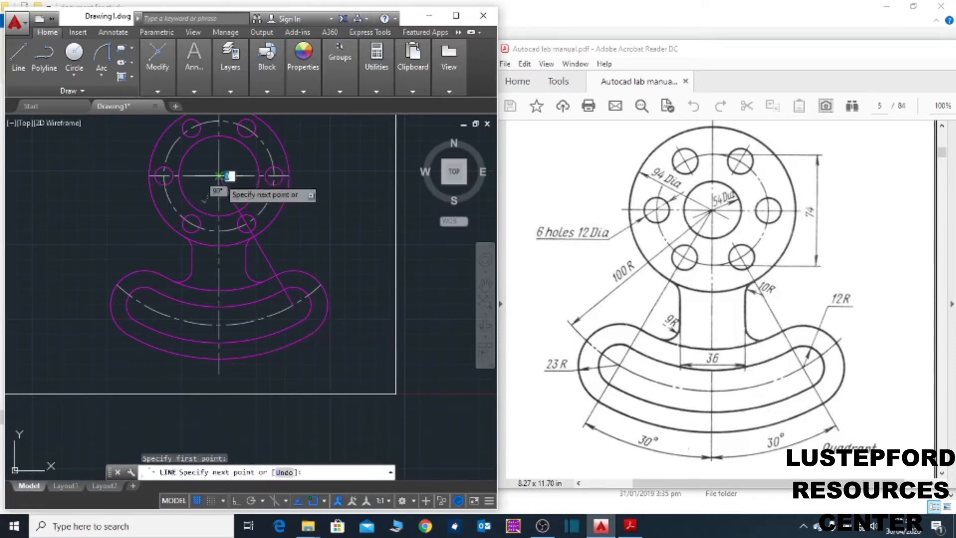
left_click(143, 304)
right_click(142, 306)
left_click(169, 315)
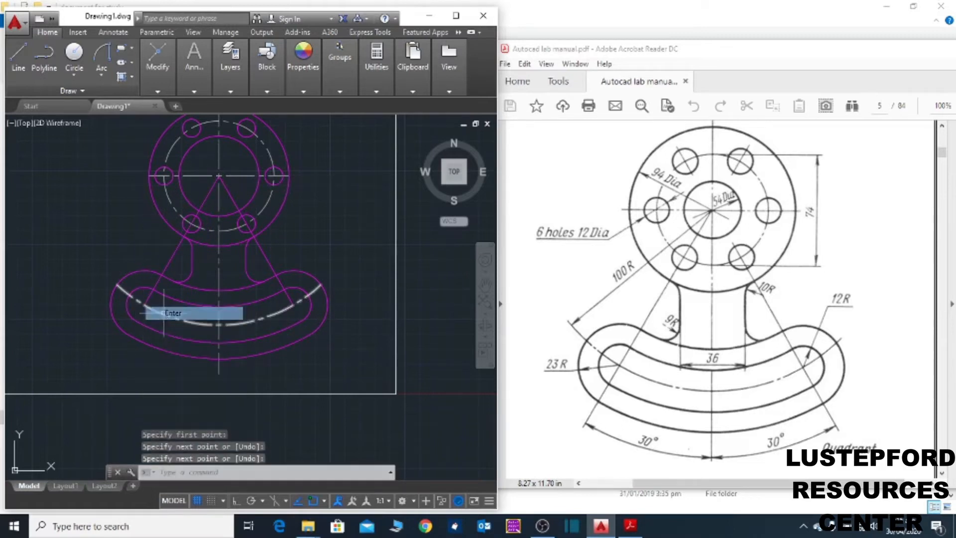
- Match the properties of the slot's dash-dot centre arc onto the two slanted lines from the head's centre
left_click(170, 315)
mouse_move(304, 91)
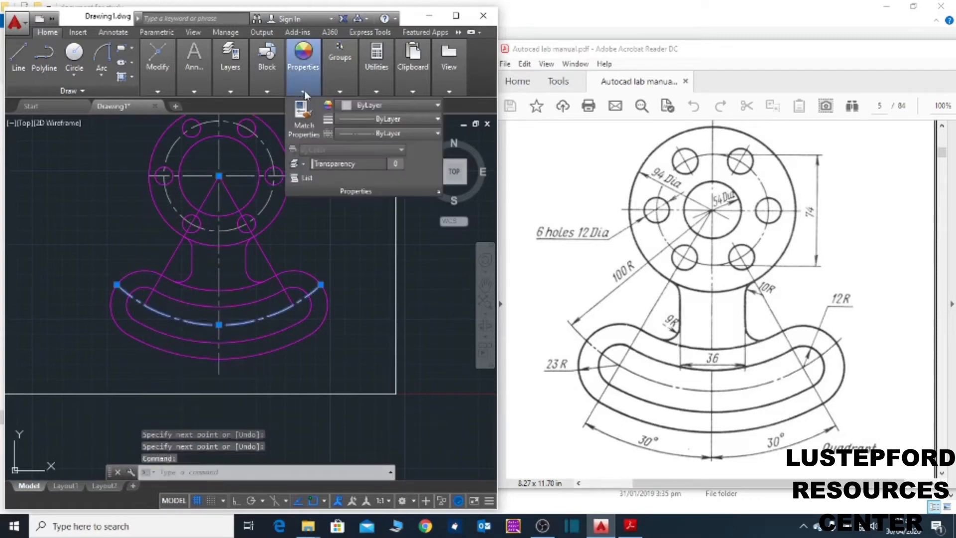
left_click(303, 117)
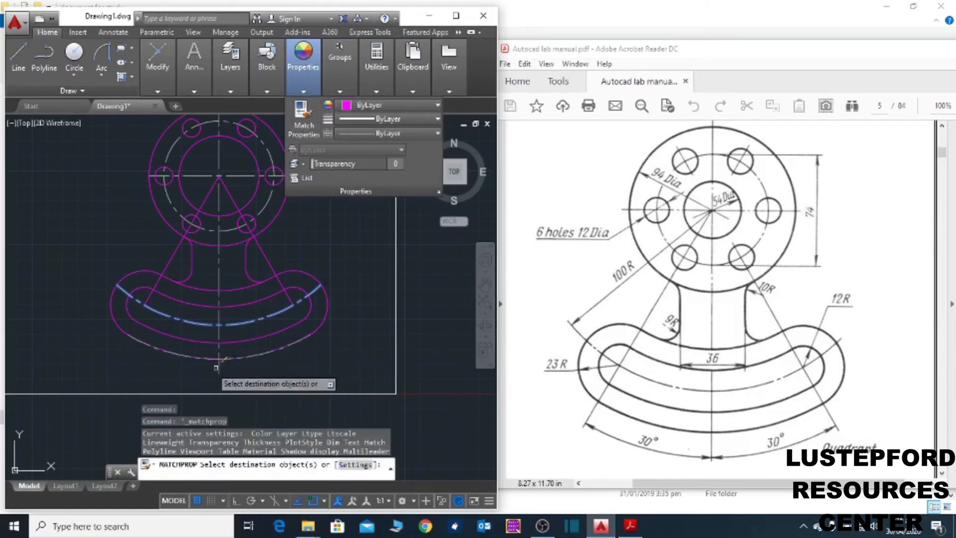
left_click(167, 268)
right_click(309, 245)
left_click(331, 252)
scroll(286, 258, "down", 2)
scroll(274, 325, "up", 2)
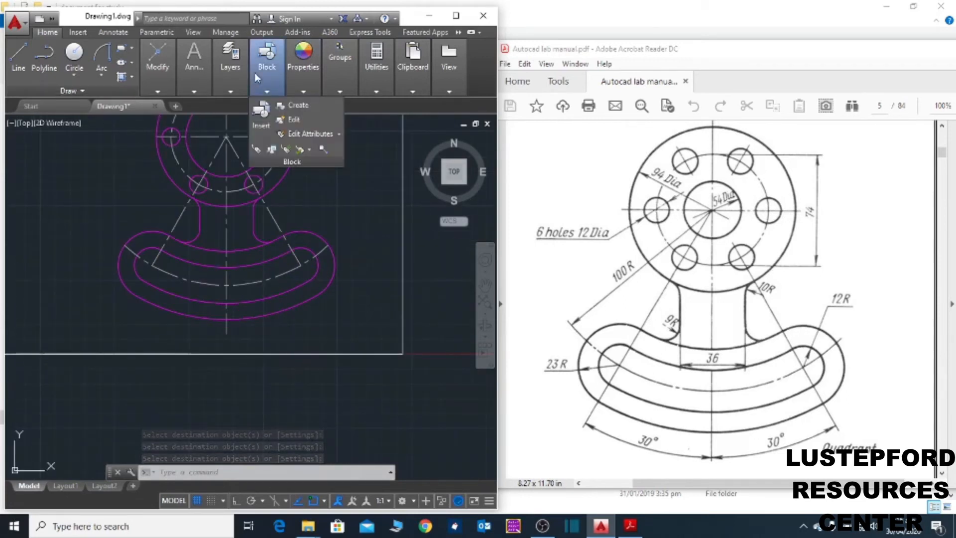
scroll(337, 180, "up", 2)
scroll(333, 198, "down", 2)
scroll(333, 198, "up", 2)
middle_click(332, 198)
middle_click(333, 198)
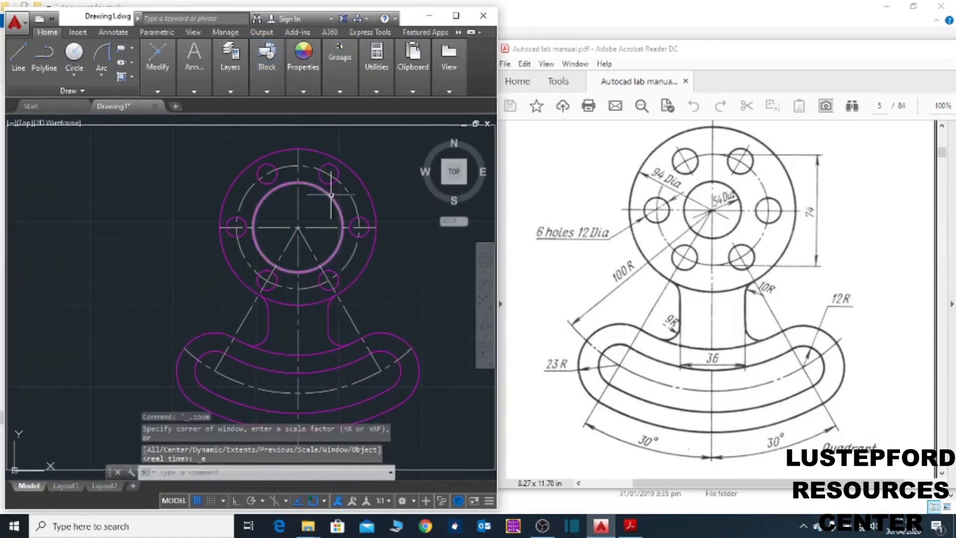